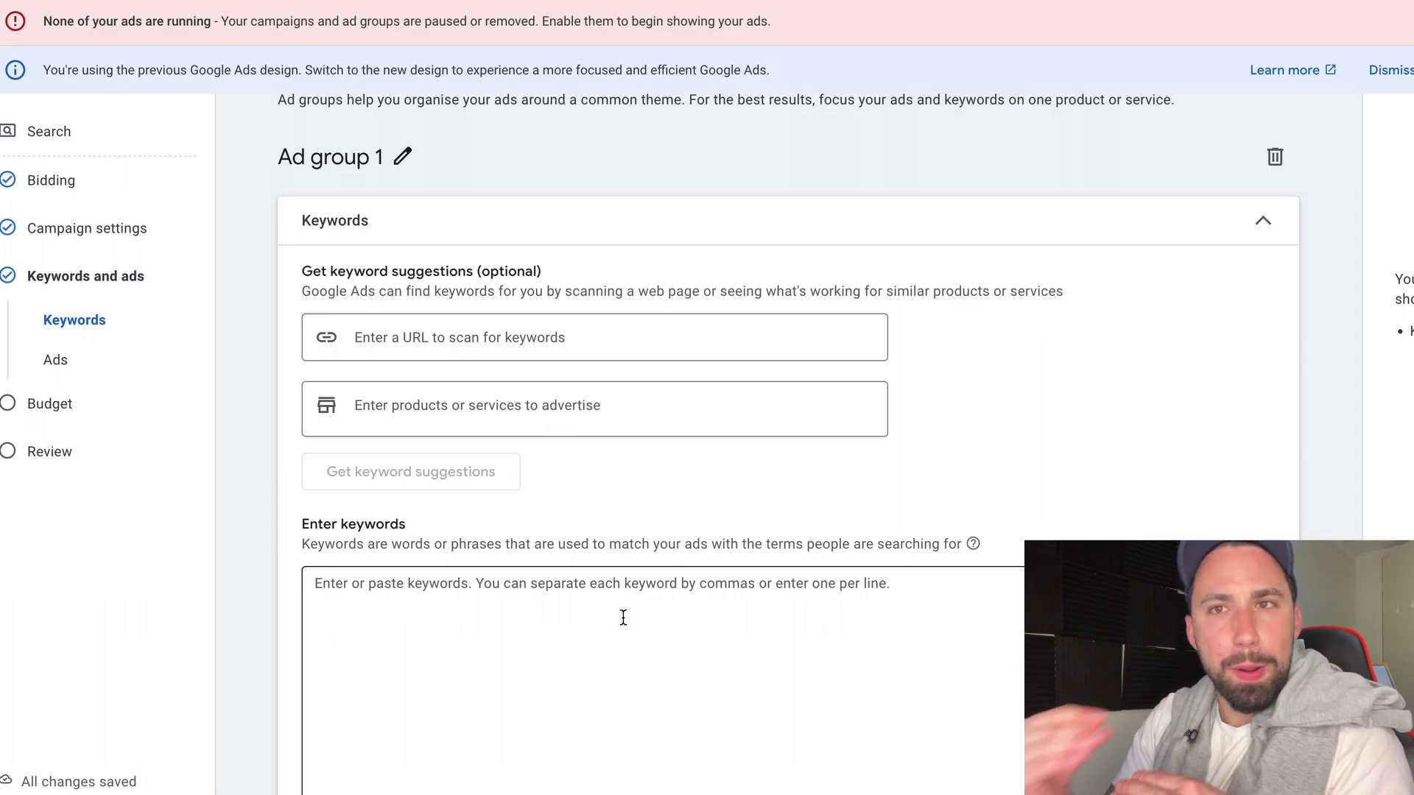
# Enter the bracketed exact-match keywords [south yarra dentist] and [south dentist near me] on separate lines for Ad group 1.
pyautogui.click(623, 617)
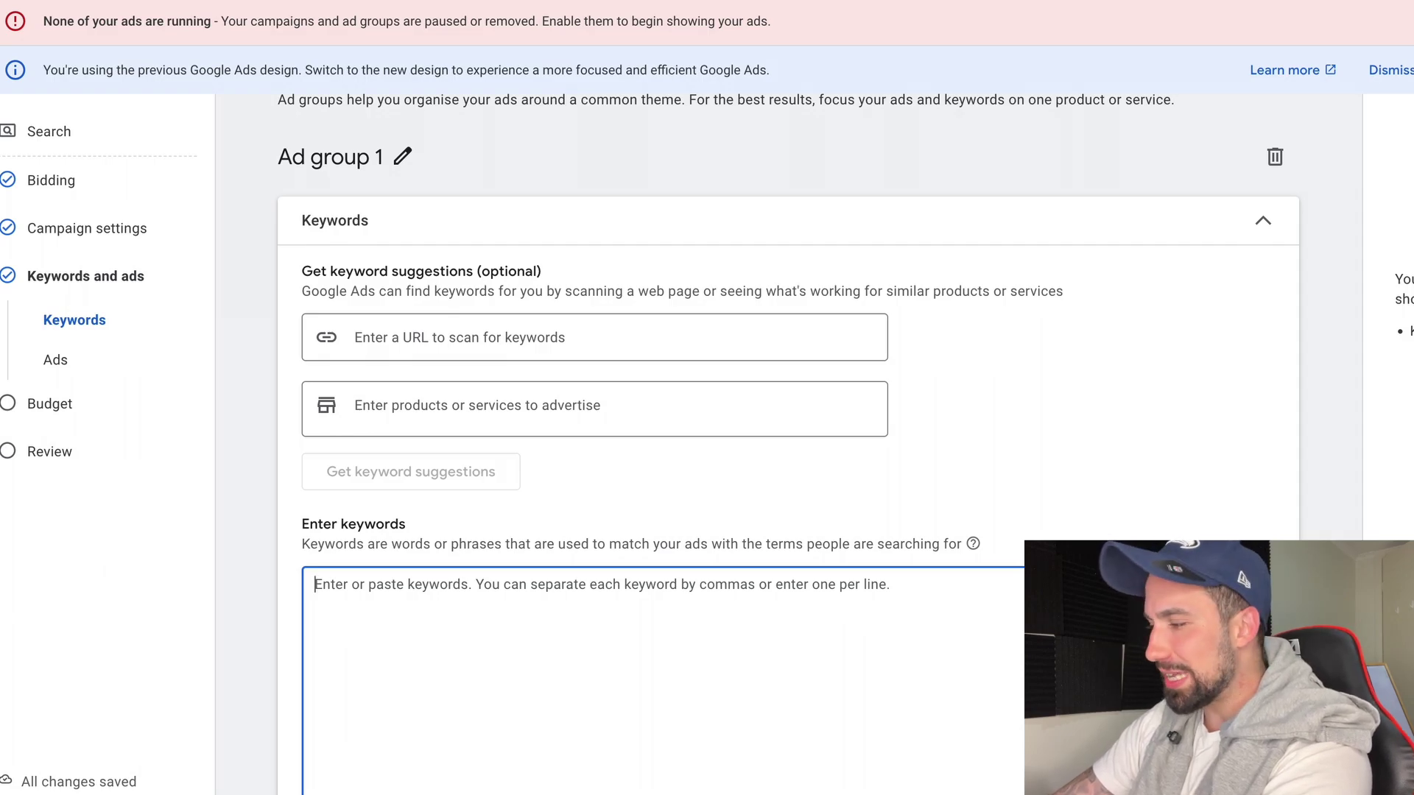
pyautogui.write('[south yarra dentist] ')
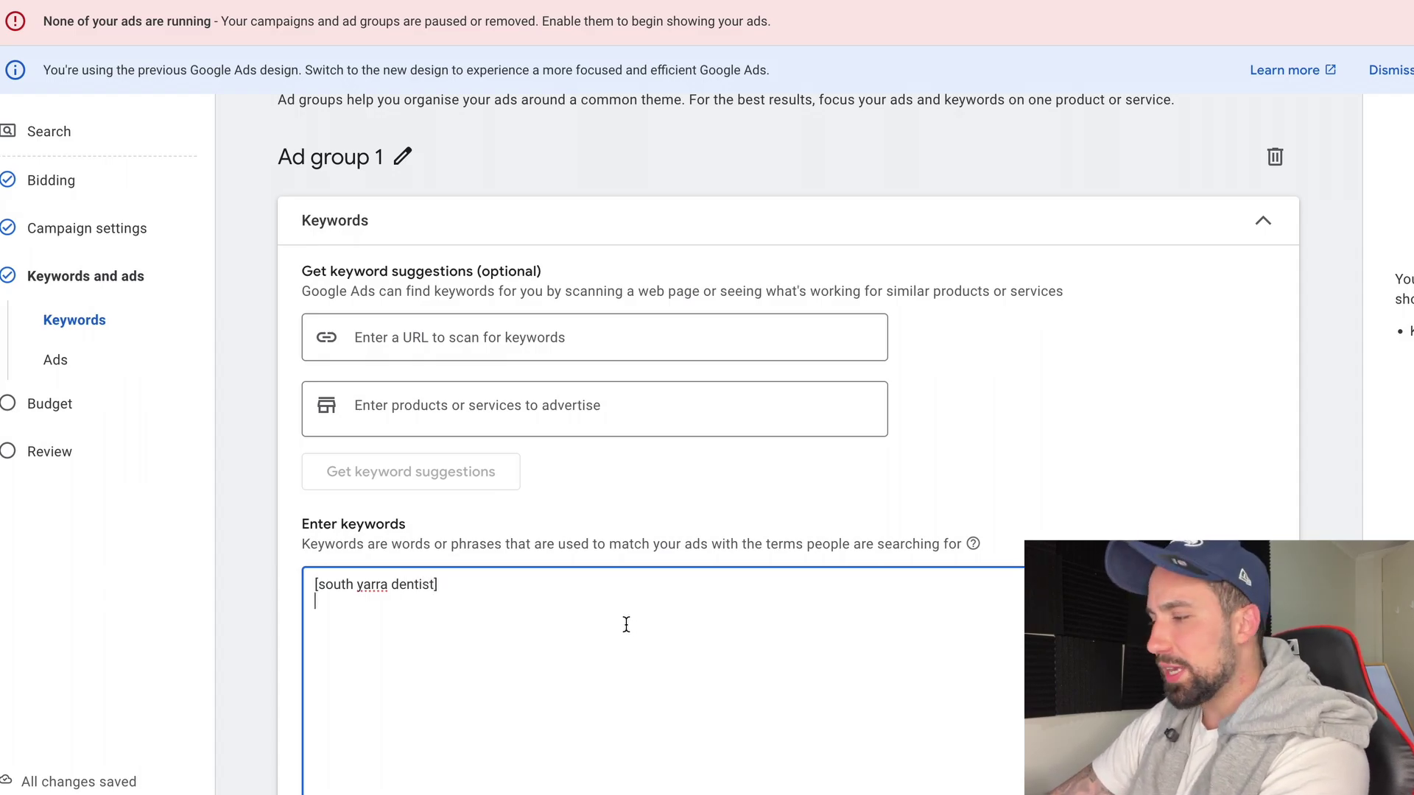
pyautogui.write('south ')
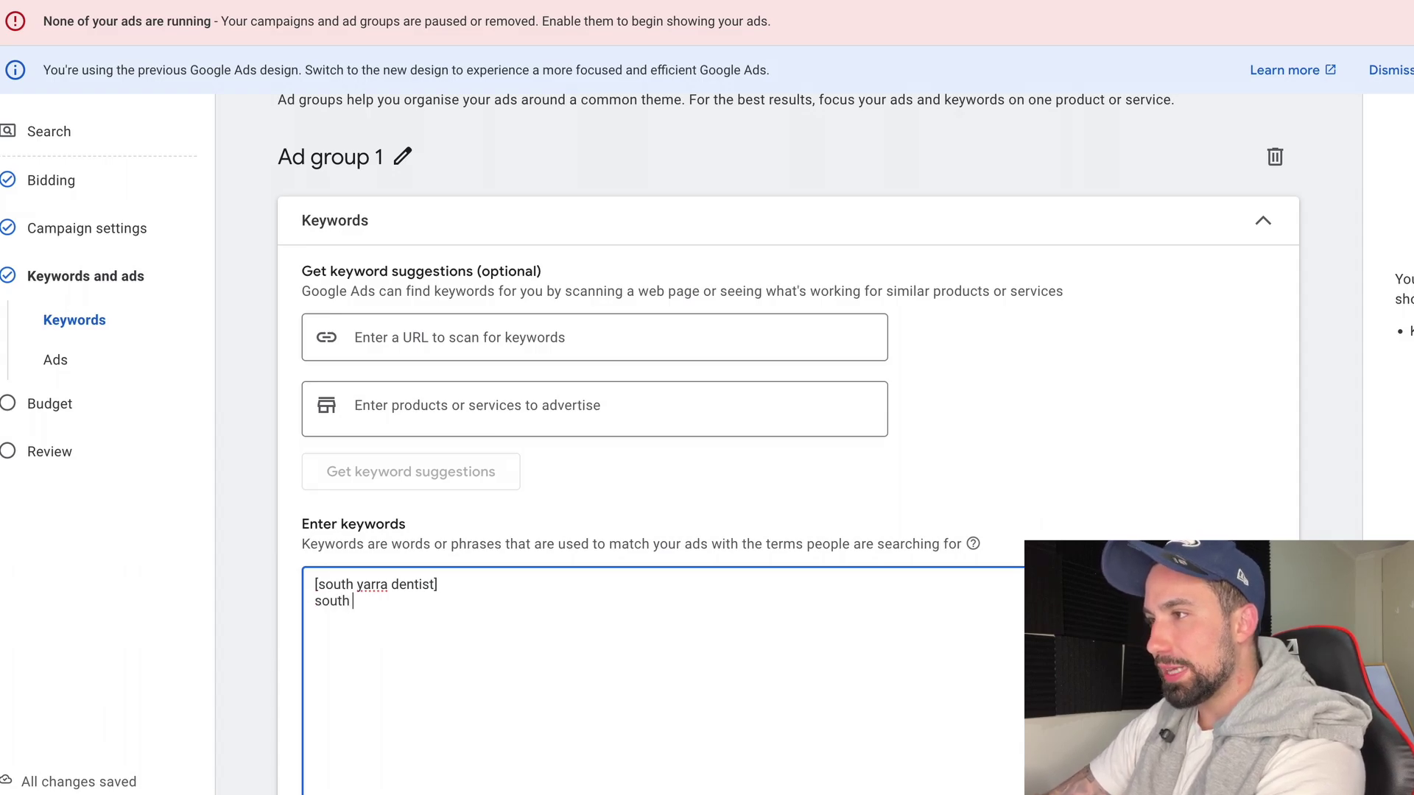
pyautogui.write('dentist near me')
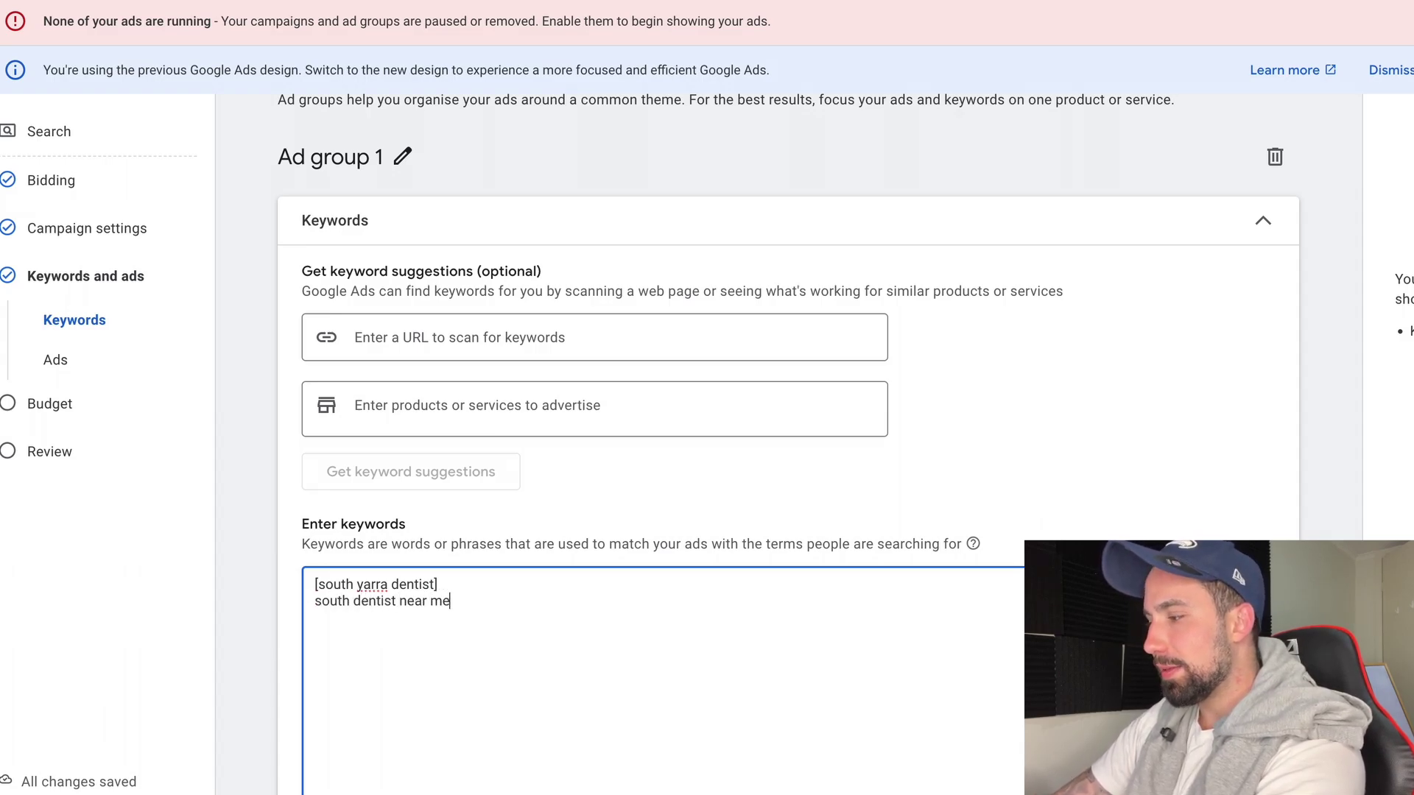
pyautogui.write(']')
pyautogui.click(316, 602)
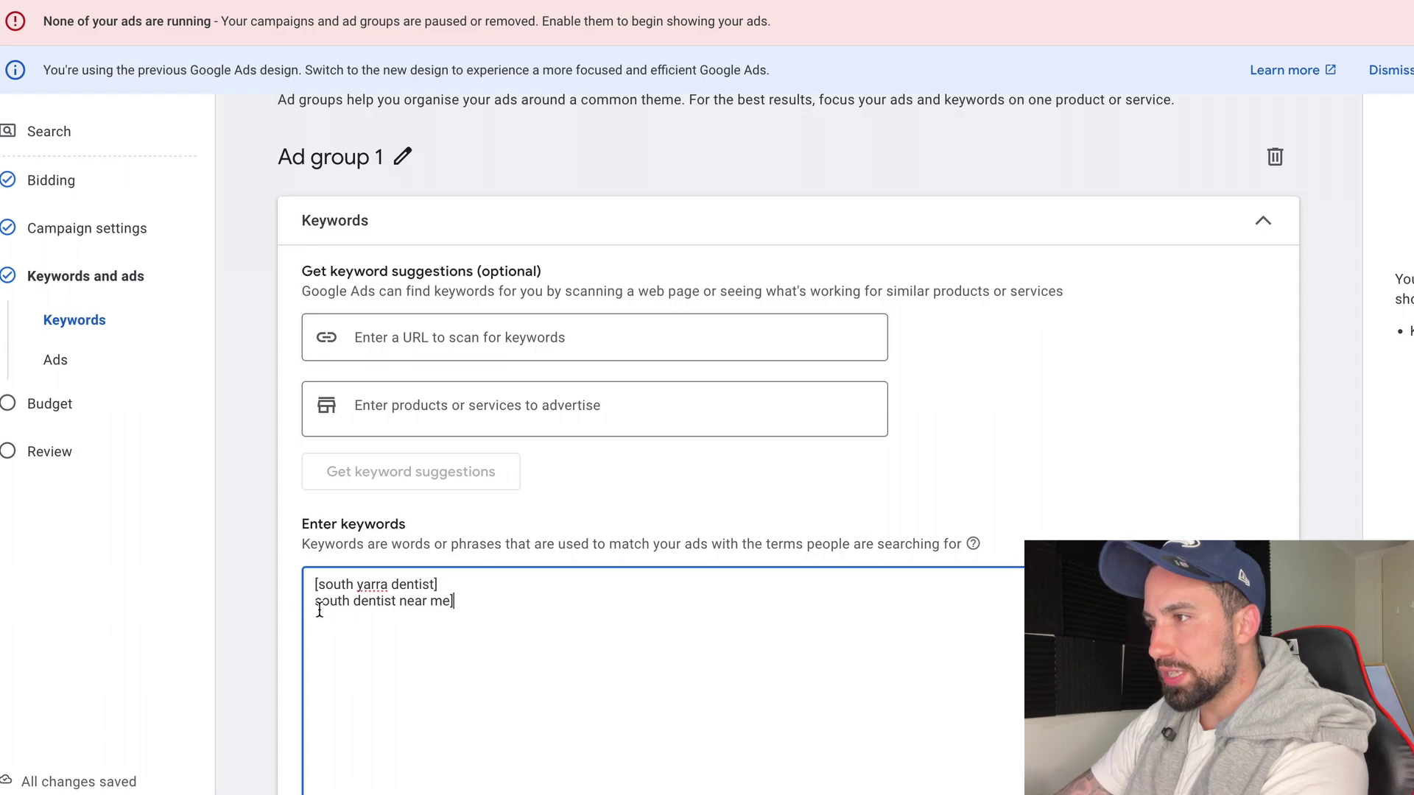
pyautogui.write('[')
# Examine the ad's URL, display path and headline fields and compare them with the entered keywords.
pyautogui.scroll(-6, 475, 648)
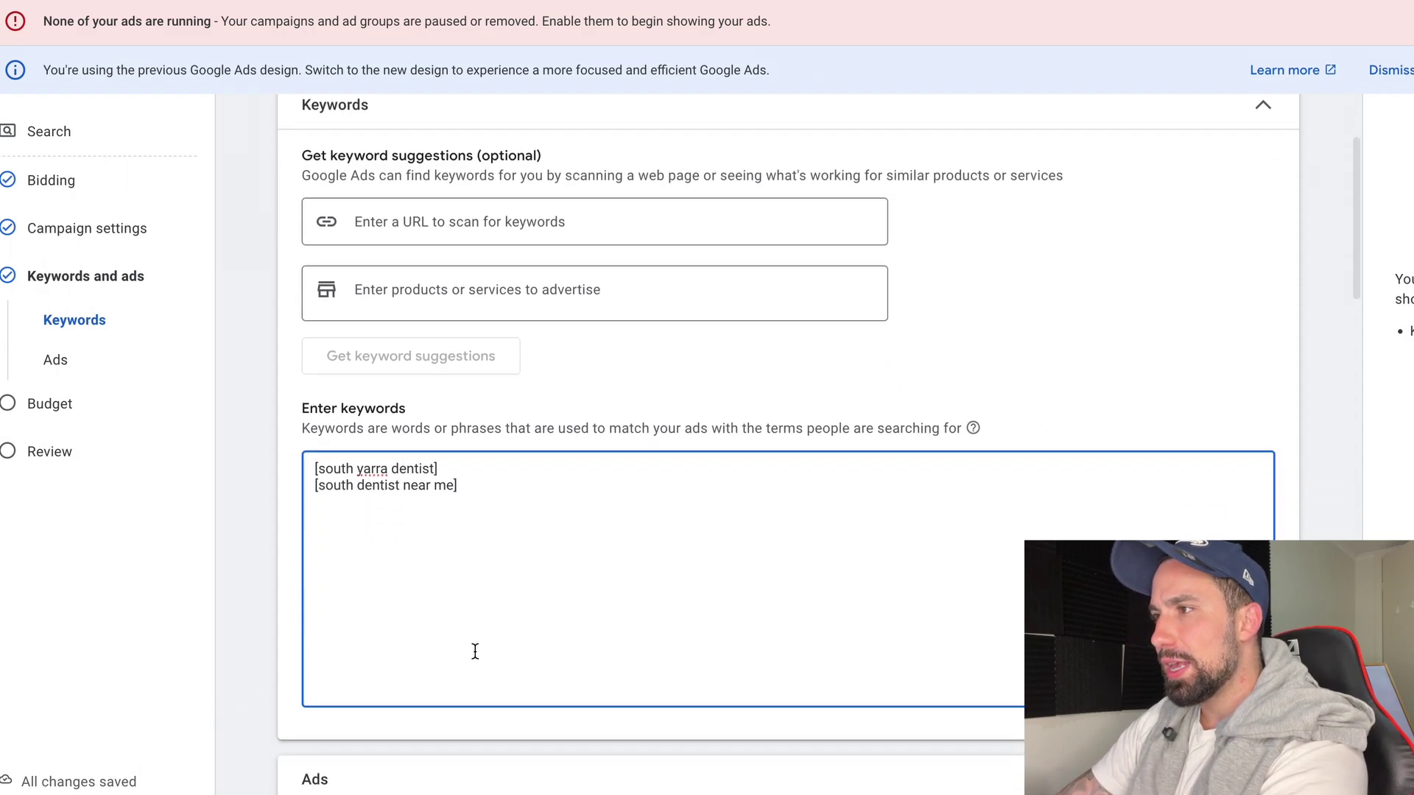
pyautogui.scroll(-2, 476, 655)
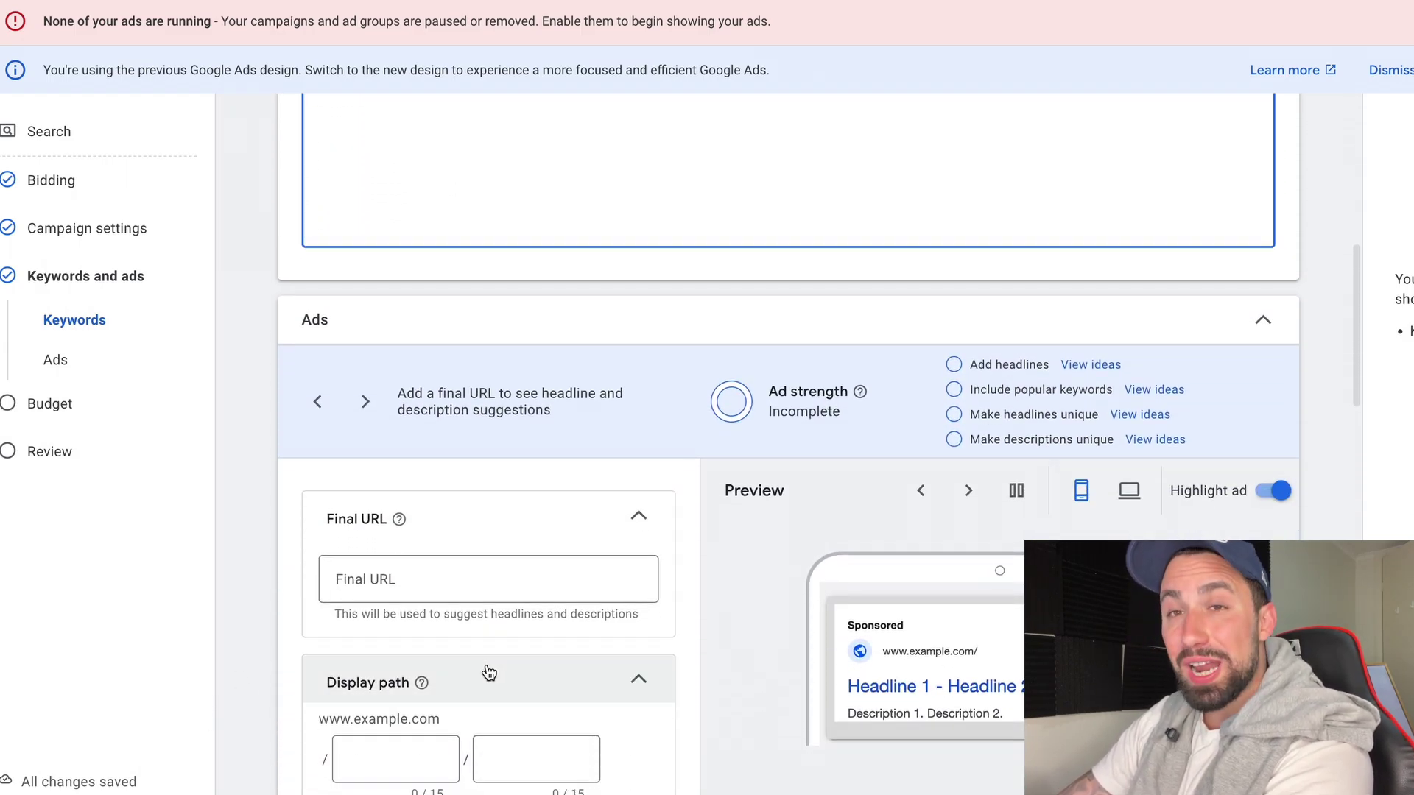
pyautogui.scroll(-3, 485, 661)
pyautogui.scroll(-3, 483, 660)
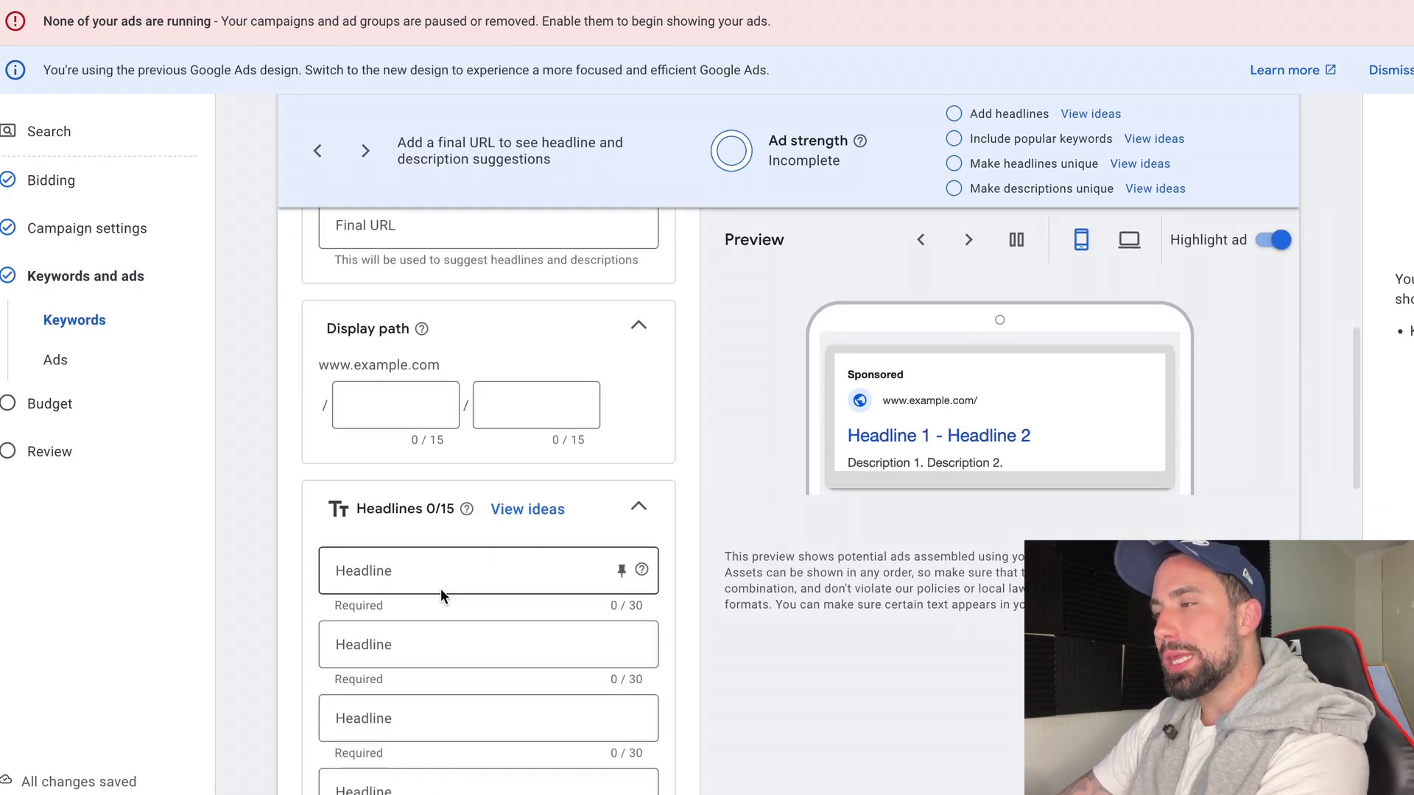
pyautogui.scroll(13, 458, 571)
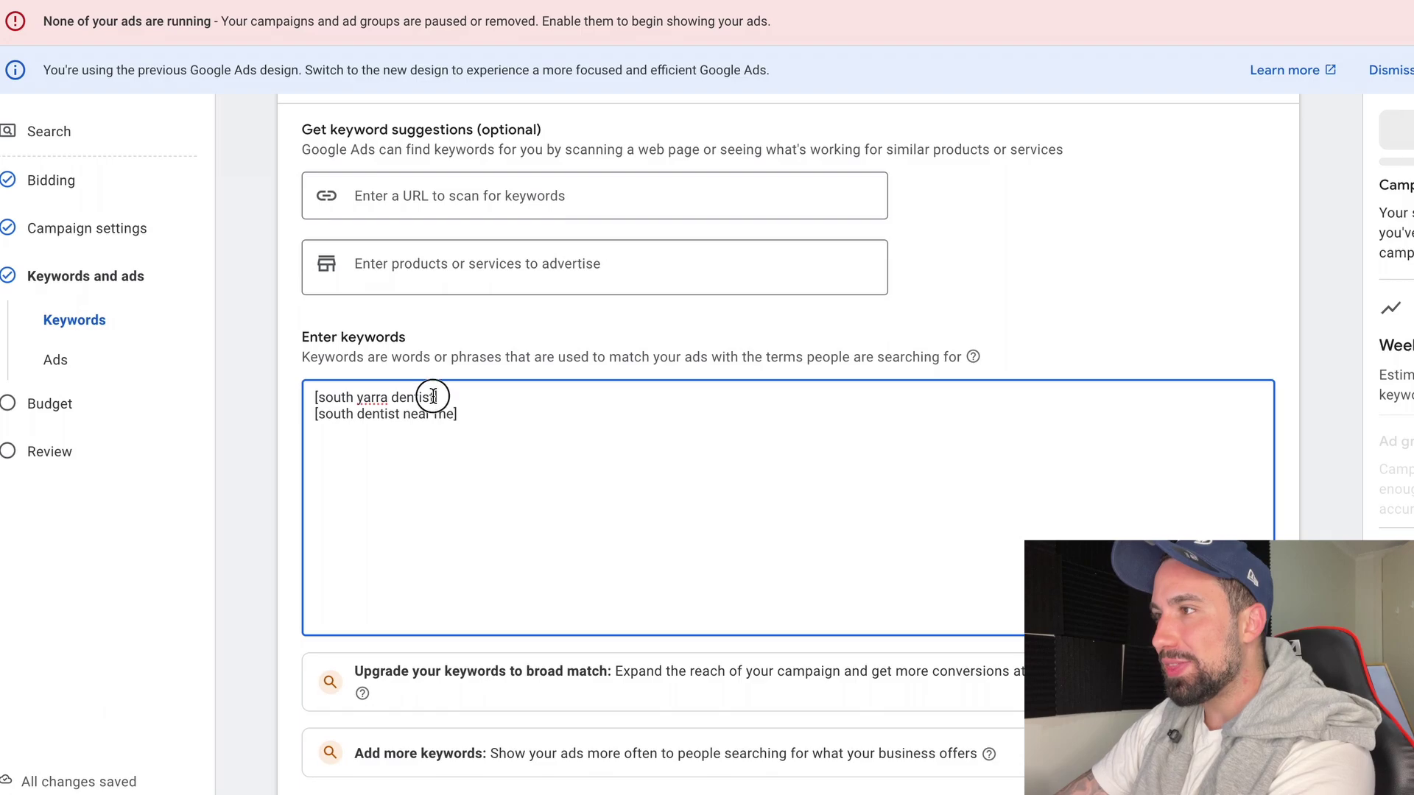
pyautogui.moveTo(436, 398); pyautogui.dragTo(319, 396)
pyautogui.scroll(-4, 530, 506)
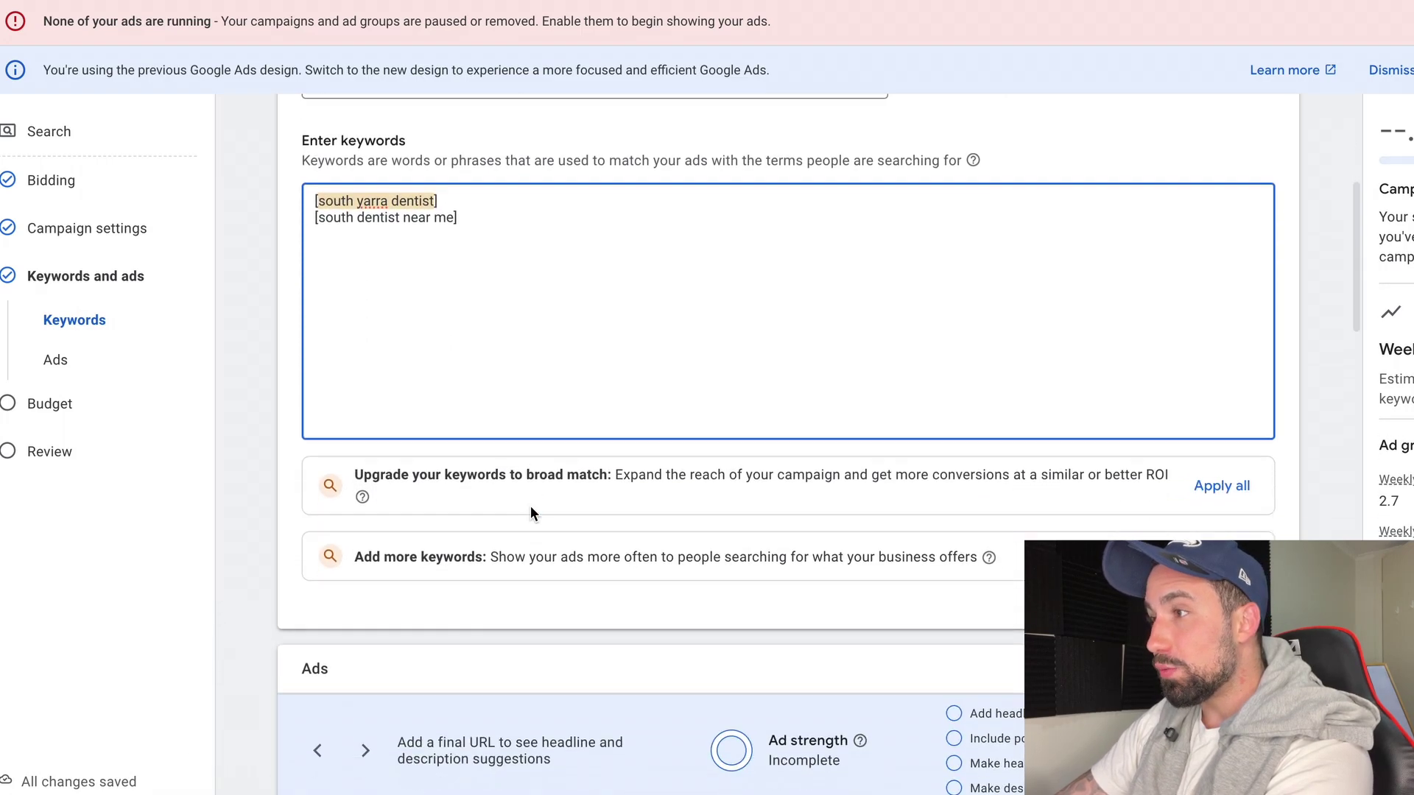
pyautogui.scroll(-3, 533, 527)
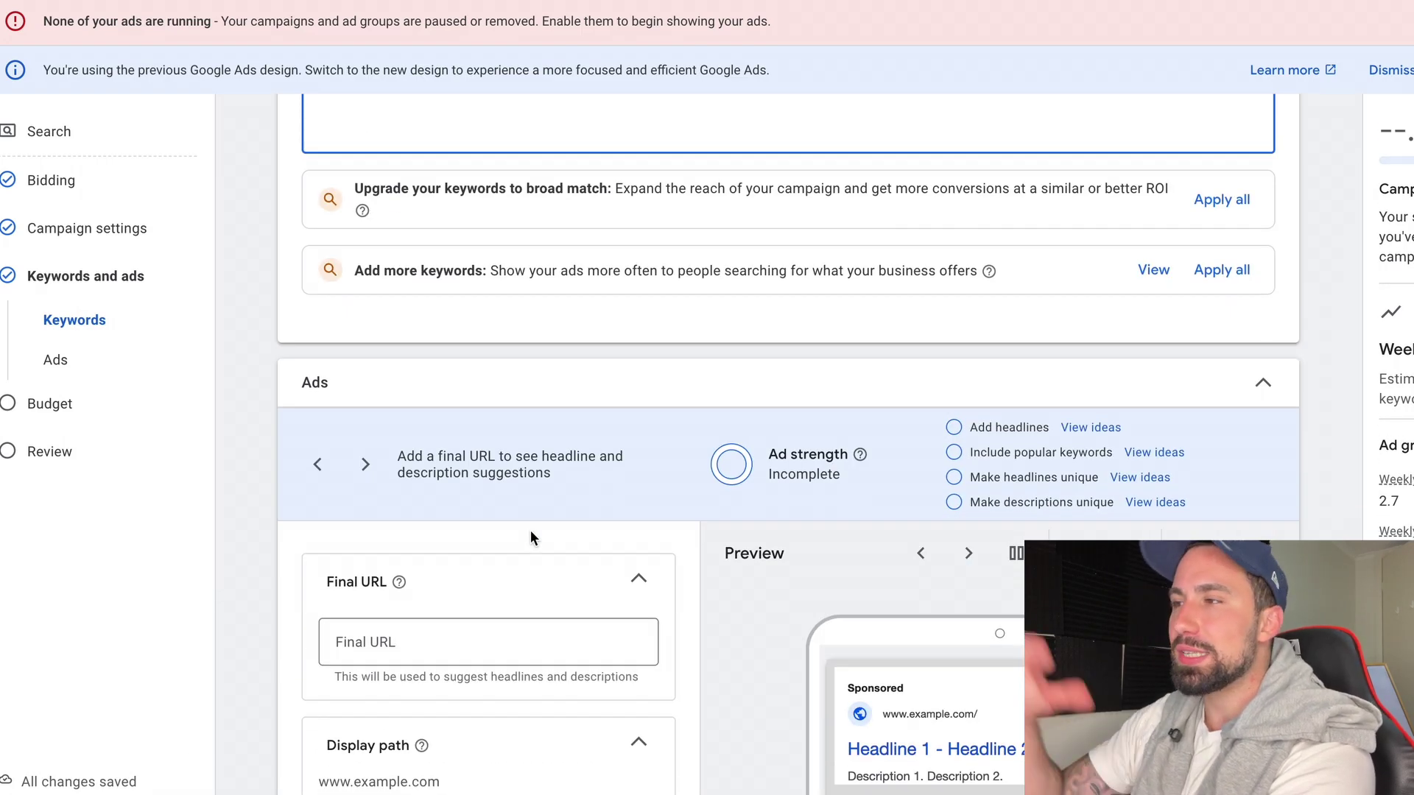
pyautogui.scroll(-3, 483, 648)
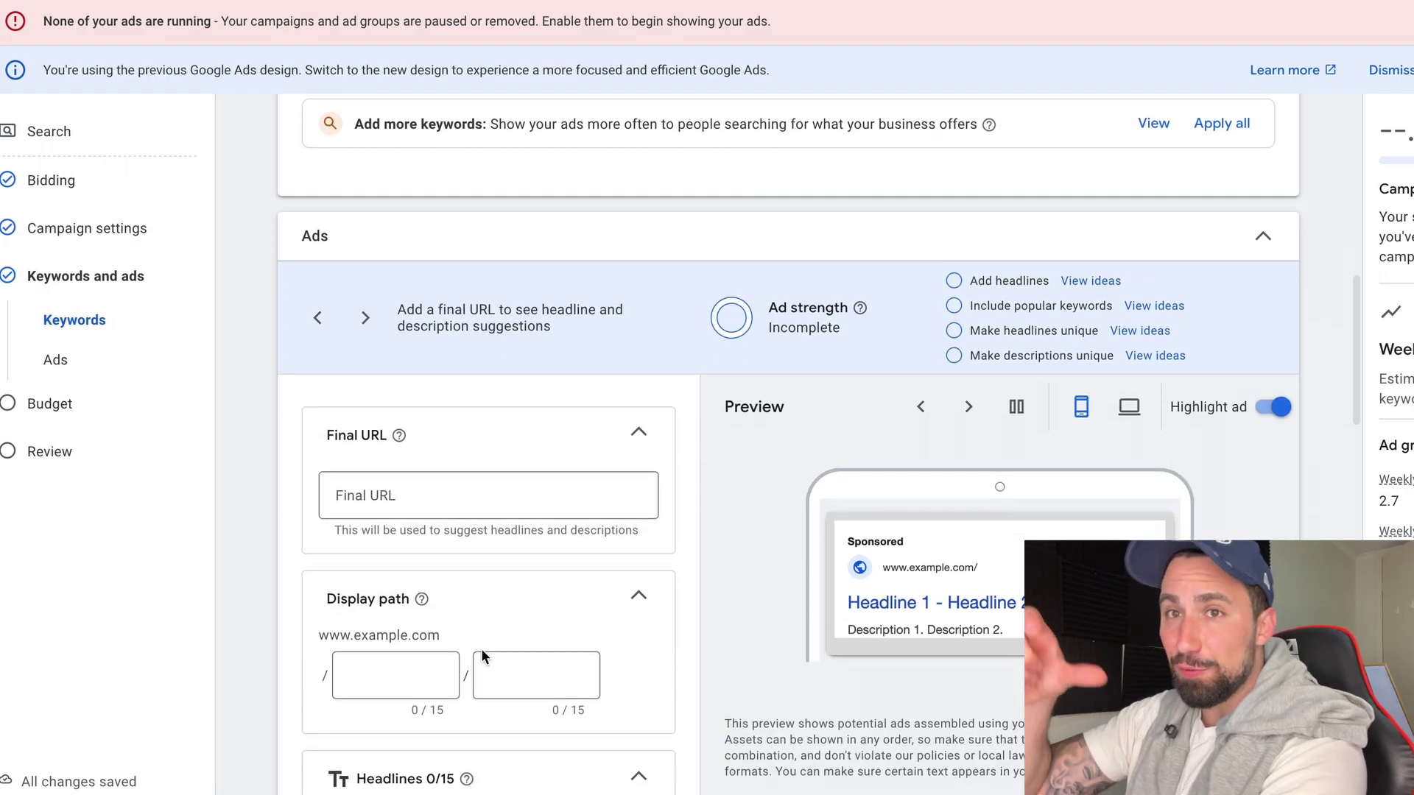
pyautogui.scroll(-3, 483, 658)
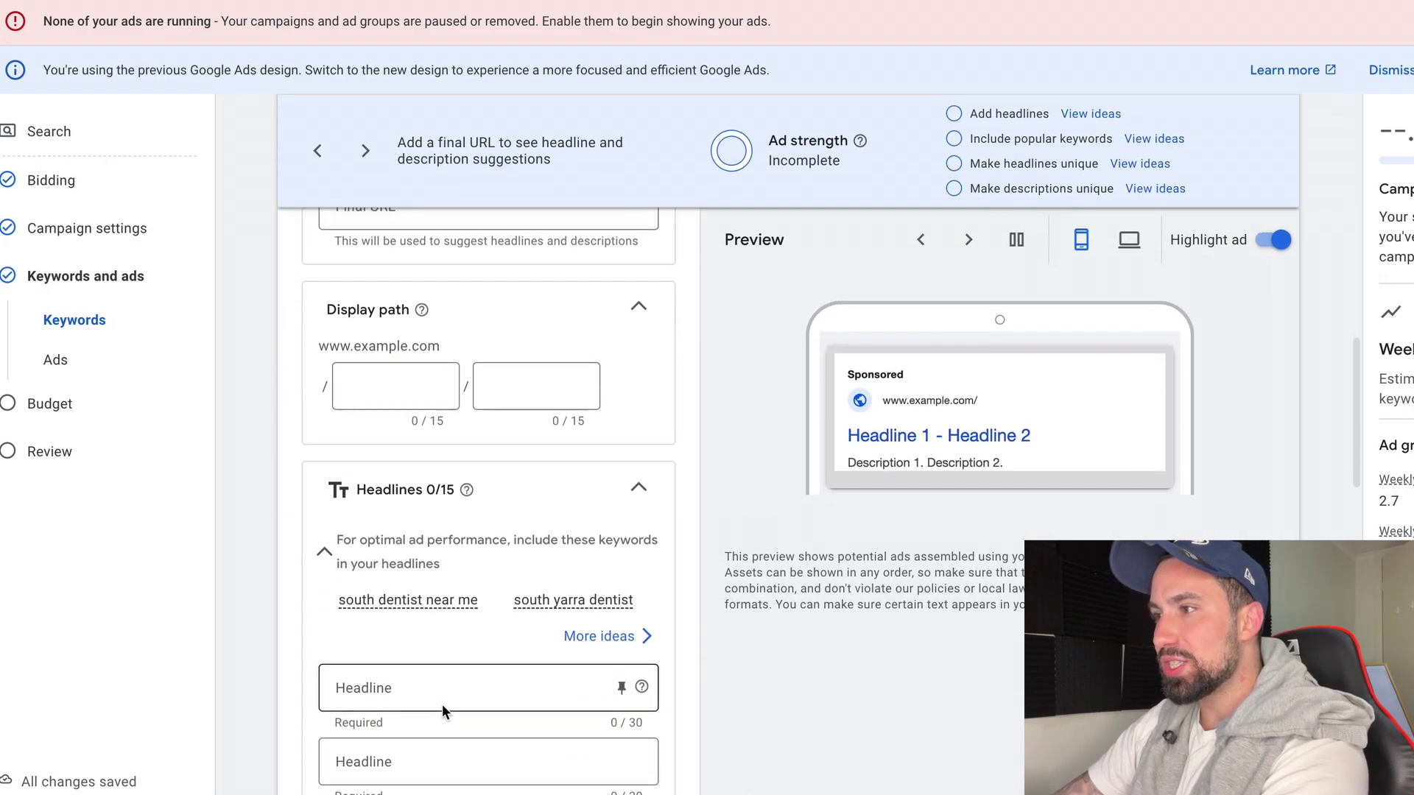
pyautogui.scroll(8, 440, 683)
pyautogui.scroll(2, 440, 688)
pyautogui.click(475, 255)
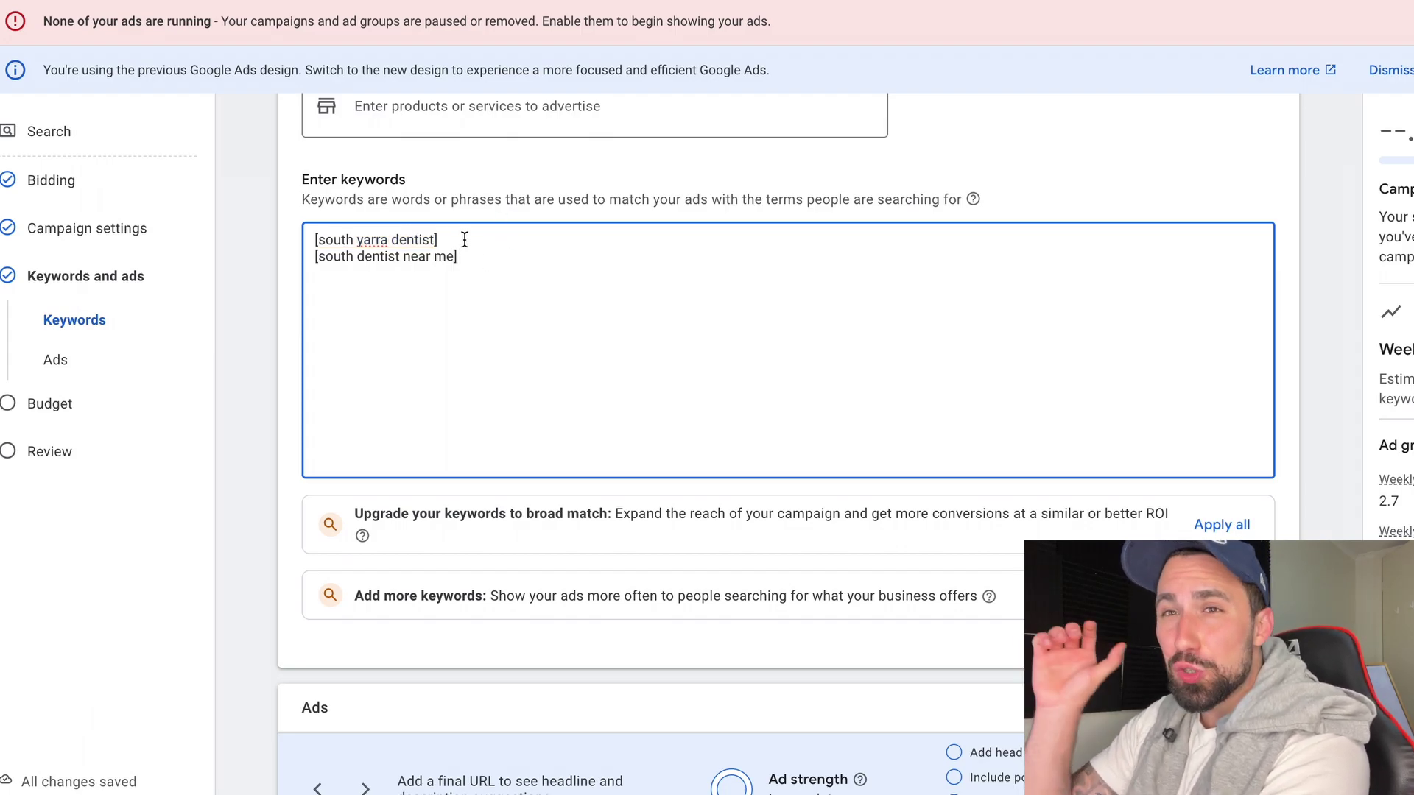
pyautogui.moveTo(464, 238); pyautogui.dragTo(315, 232)
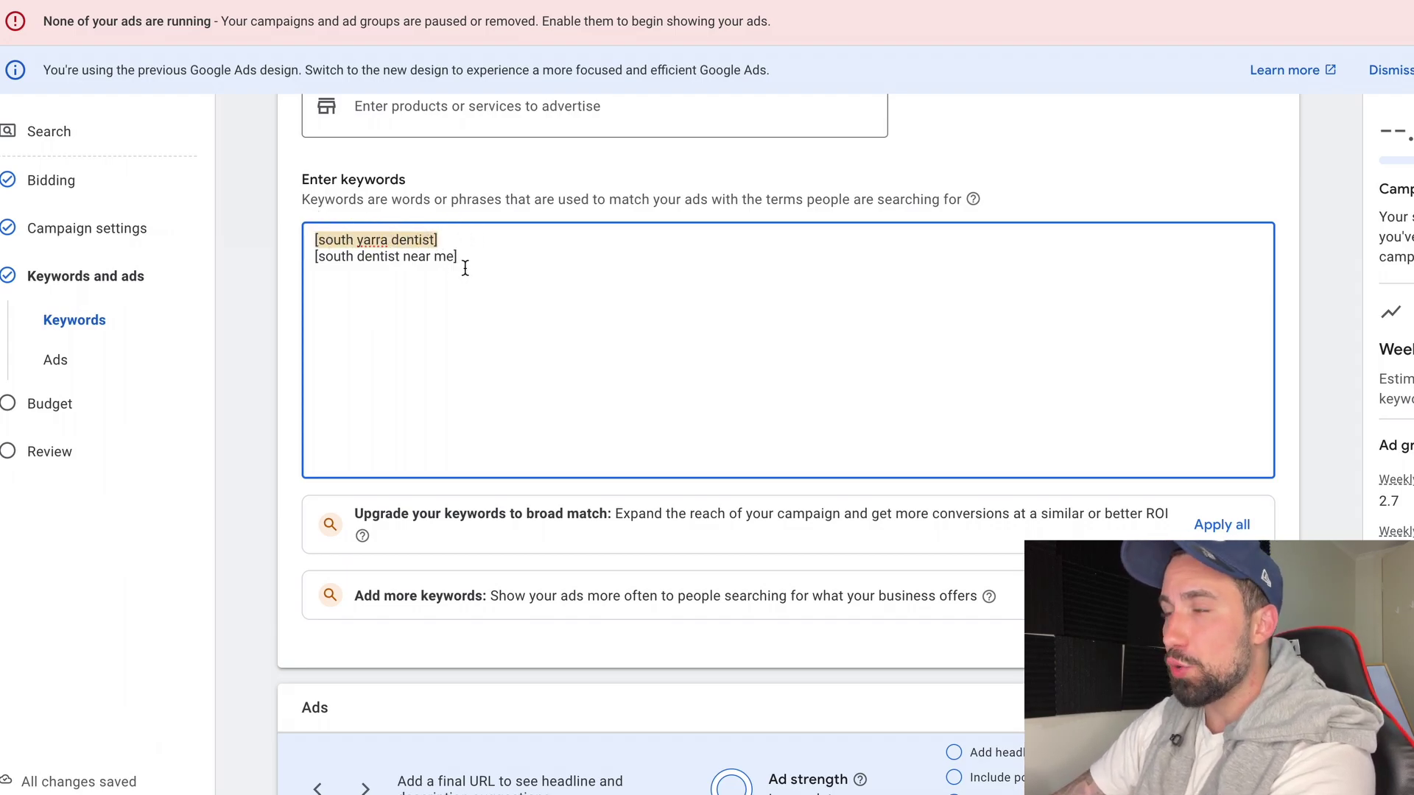
pyautogui.click(496, 241)
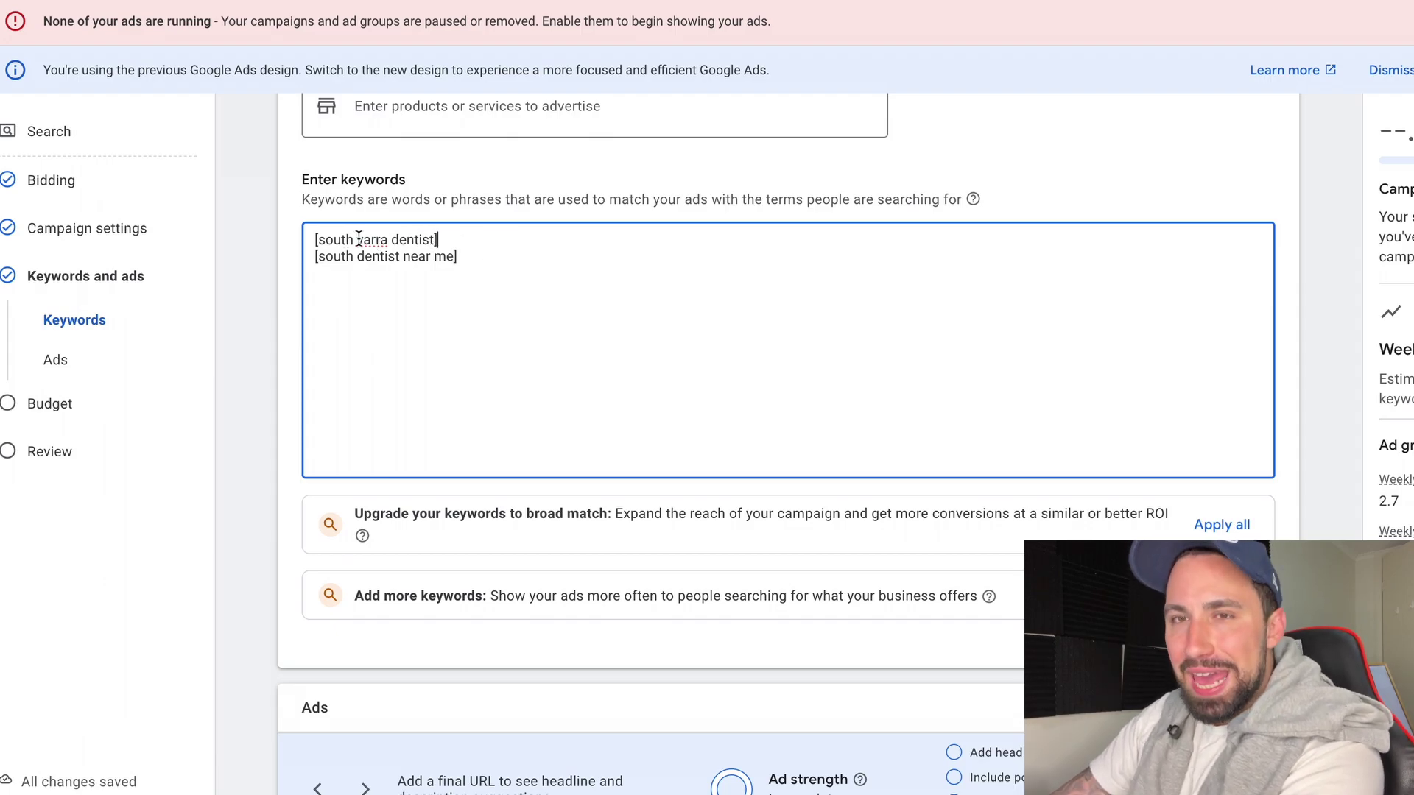
# Copy the keyword text "south yarra dentist" without its brackets into the ad's first headline.
pyautogui.doubleClick(411, 237)
pyautogui.tripleClick(411, 234)
pyautogui.hotkey('ctrl', 'c')
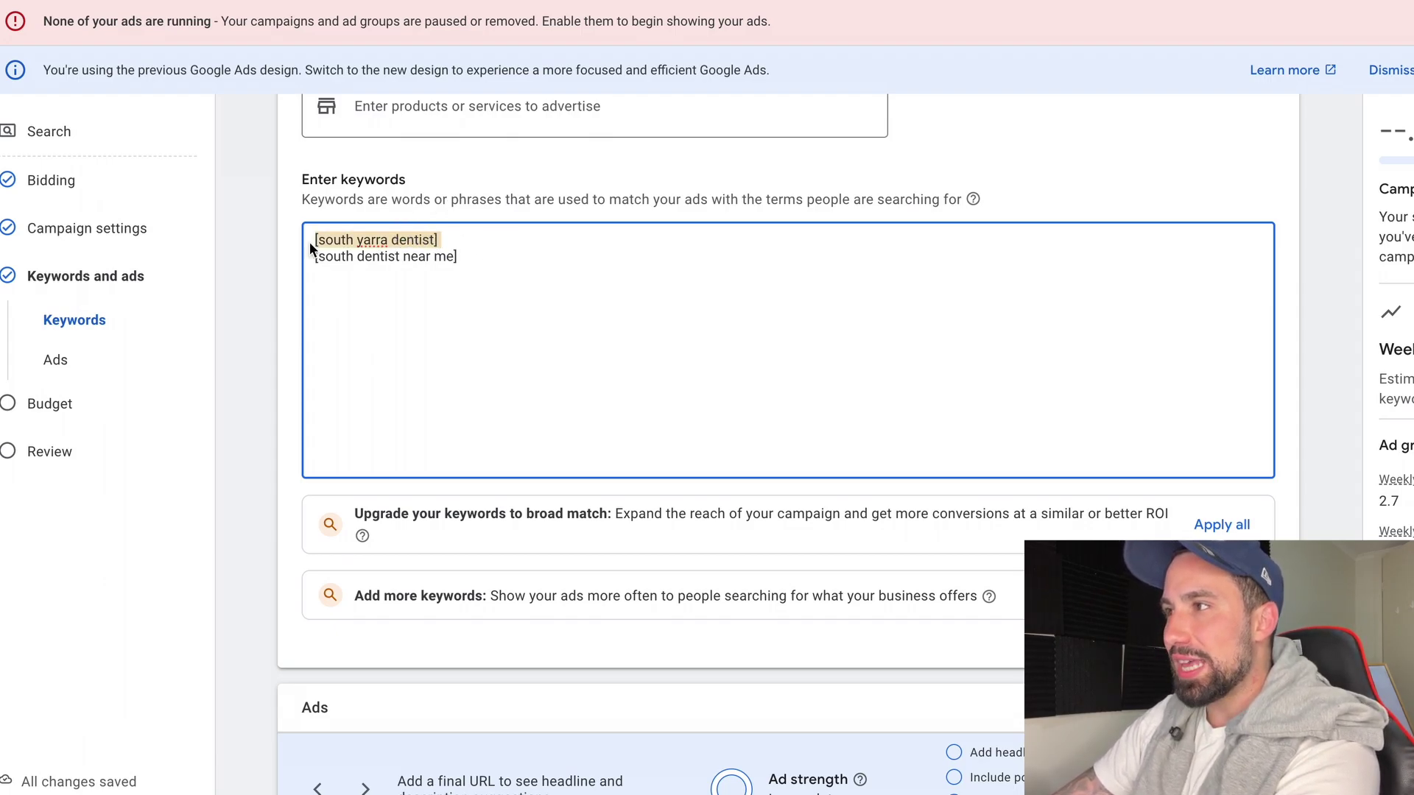
pyautogui.click(396, 241)
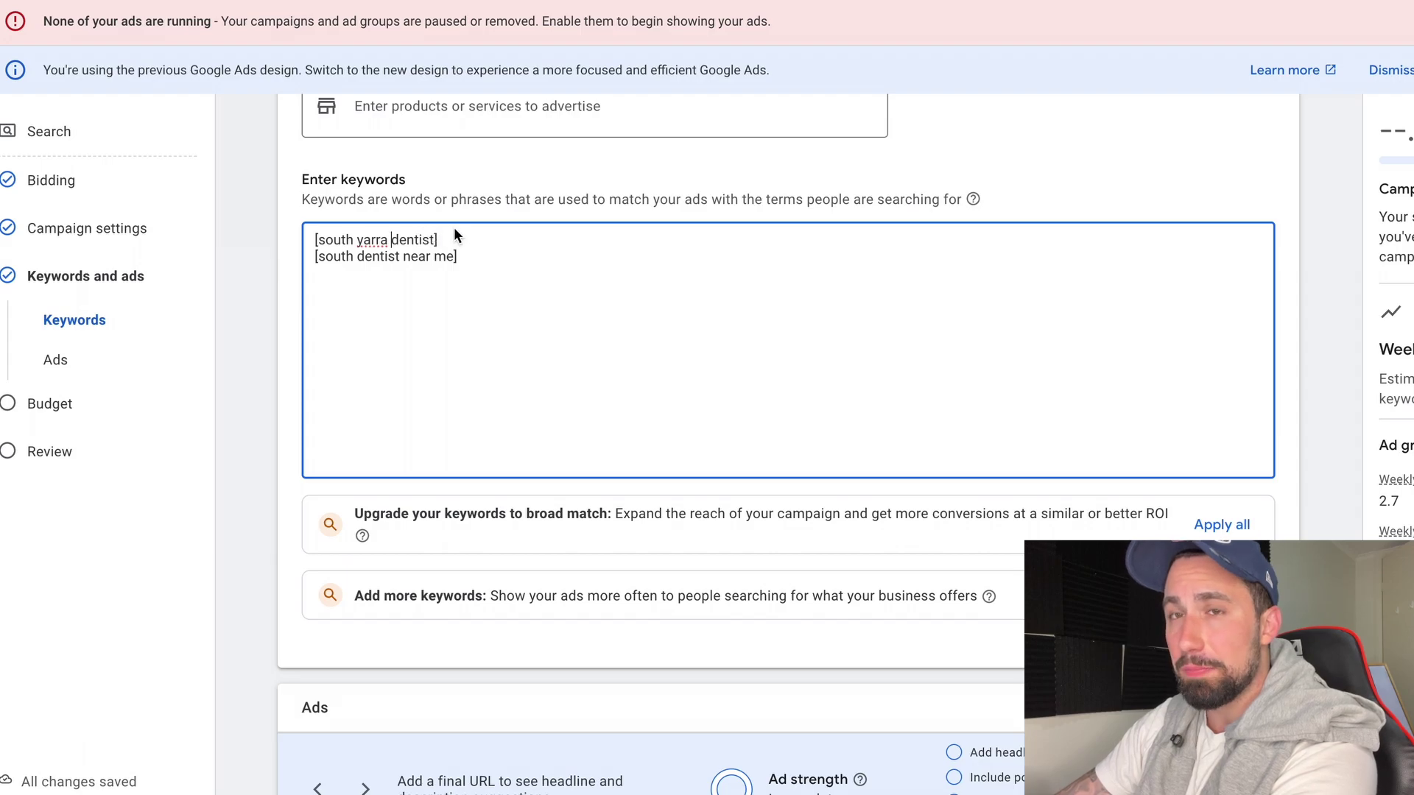
pyautogui.scroll(-5, 453, 235)
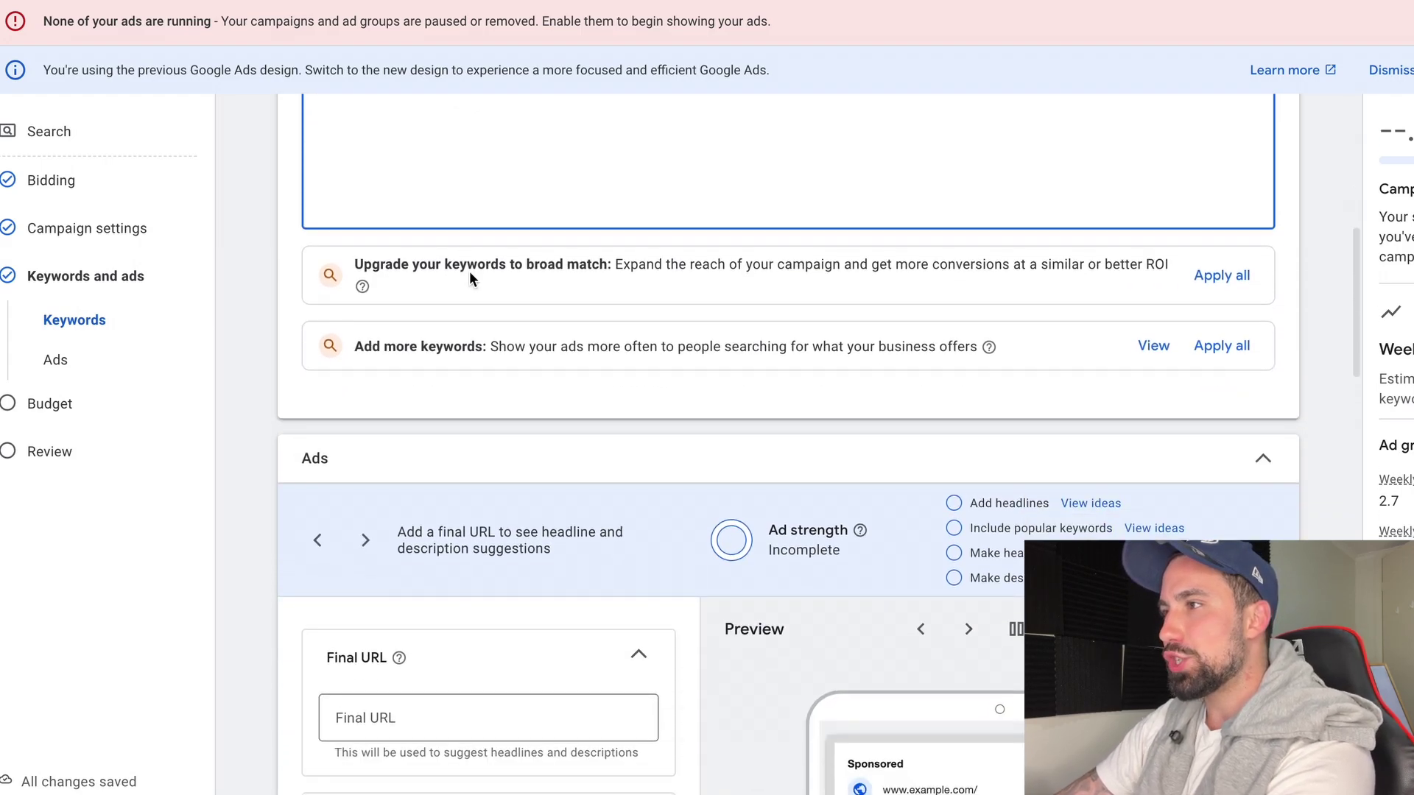
pyautogui.scroll(-4, 496, 583)
pyautogui.scroll(10, 430, 183)
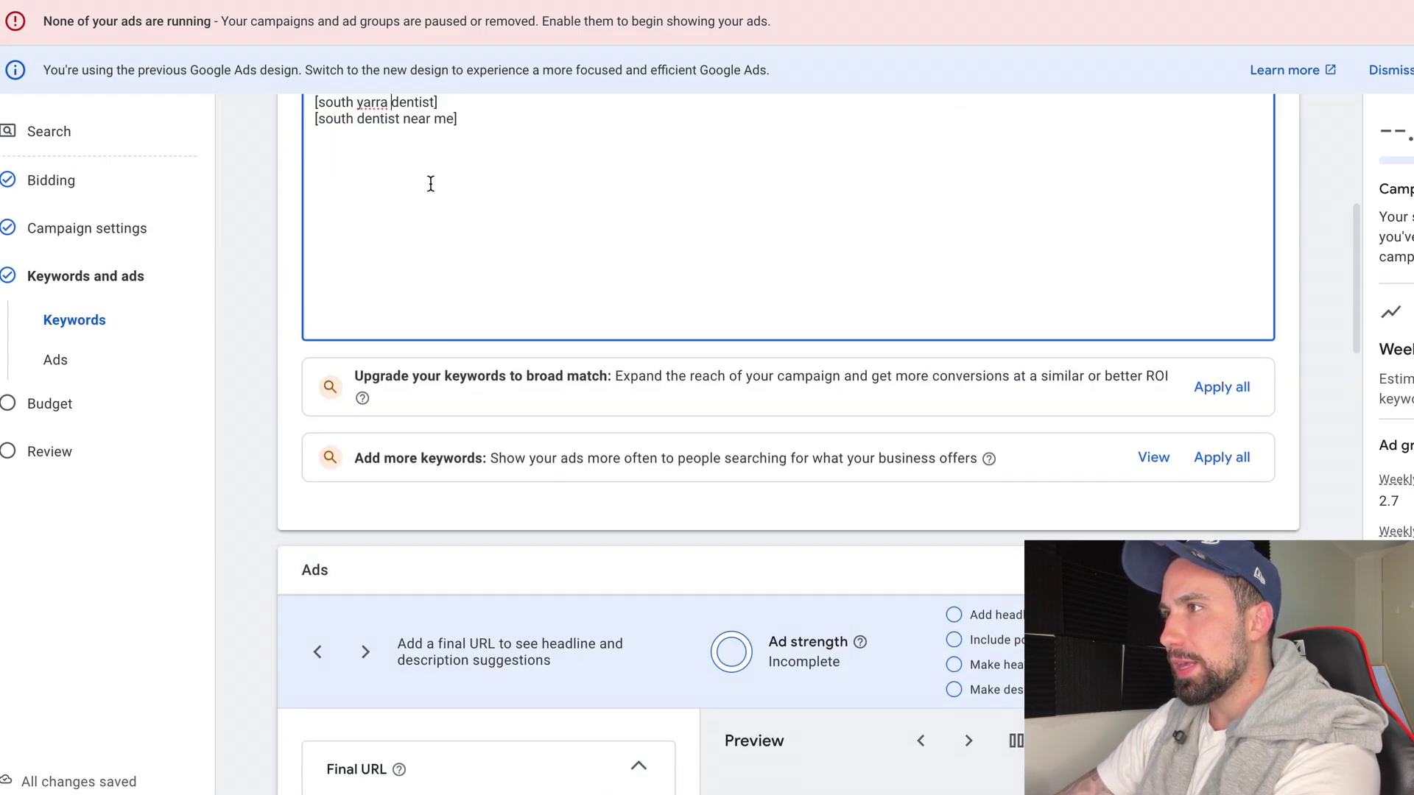
pyautogui.scroll(-10, 448, 431)
pyautogui.scroll(2, 453, 422)
pyautogui.click(425, 464)
pyautogui.hotkey('ctrl', 'v')
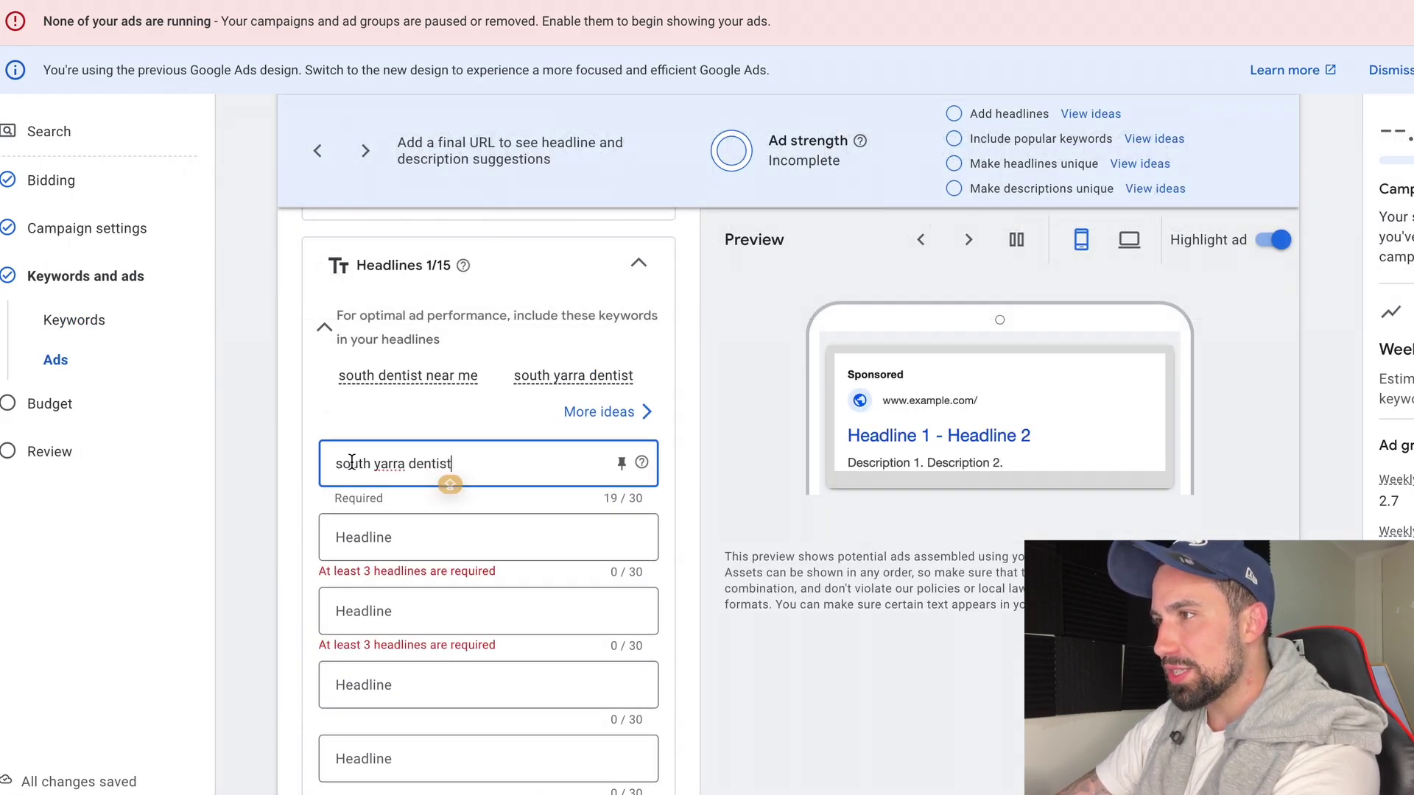
# Capitalise each word of the first headline so it reads "South Yarra Dentist".
pyautogui.click(343, 464)
pyautogui.press('BackSpace')
pyautogui.write('S')
pyautogui.click(382, 464)
pyautogui.press('BackSpace')
pyautogui.write('Y')
pyautogui.click(419, 464)
pyautogui.press('BackSpace')
pyautogui.write('D')
pyautogui.scroll(1, 489, 467)
pyautogui.scroll(10, 539, 485)
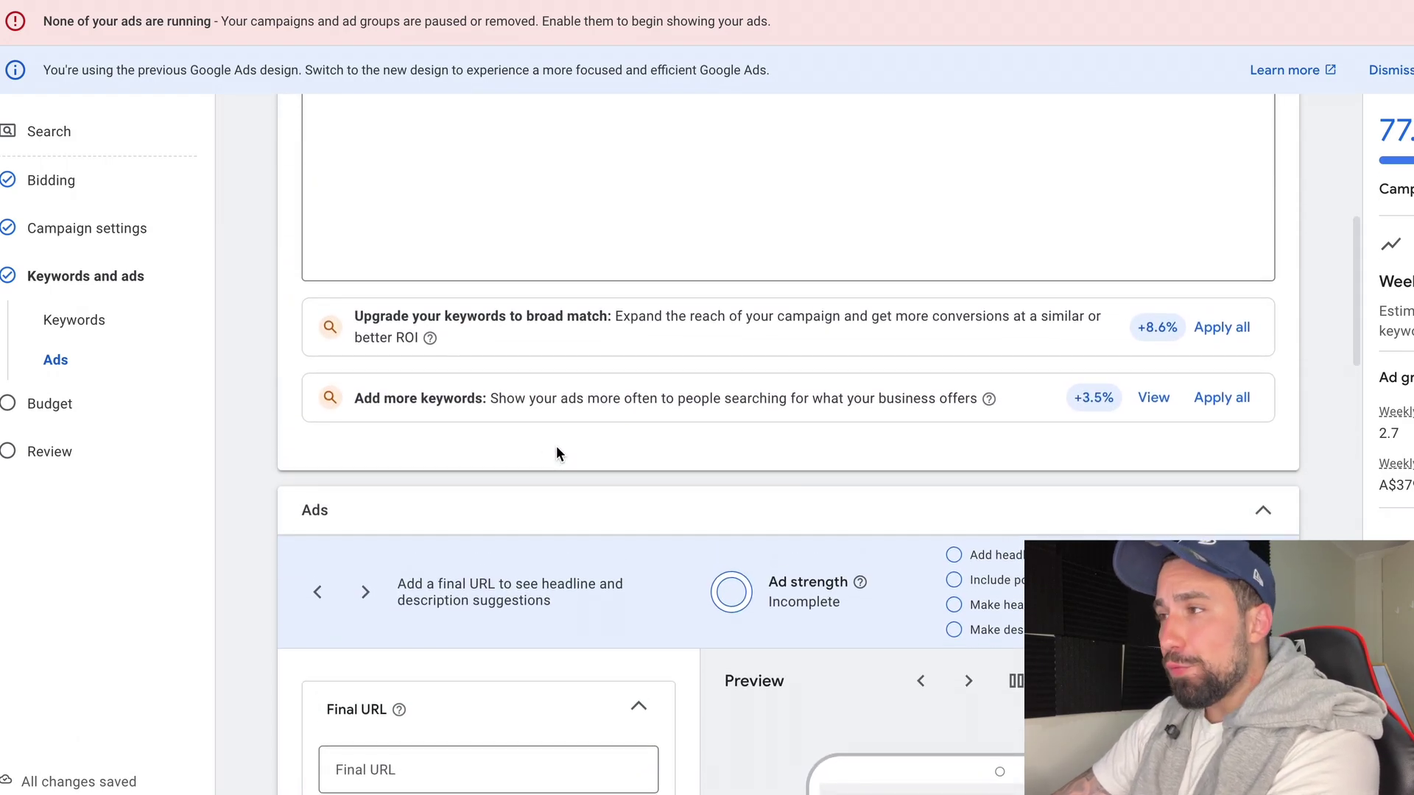
pyautogui.scroll(3, 555, 453)
pyautogui.moveTo(483, 161); pyautogui.dragTo(354, 142)
pyautogui.moveTo(467, 161); pyautogui.dragTo(311, 132)
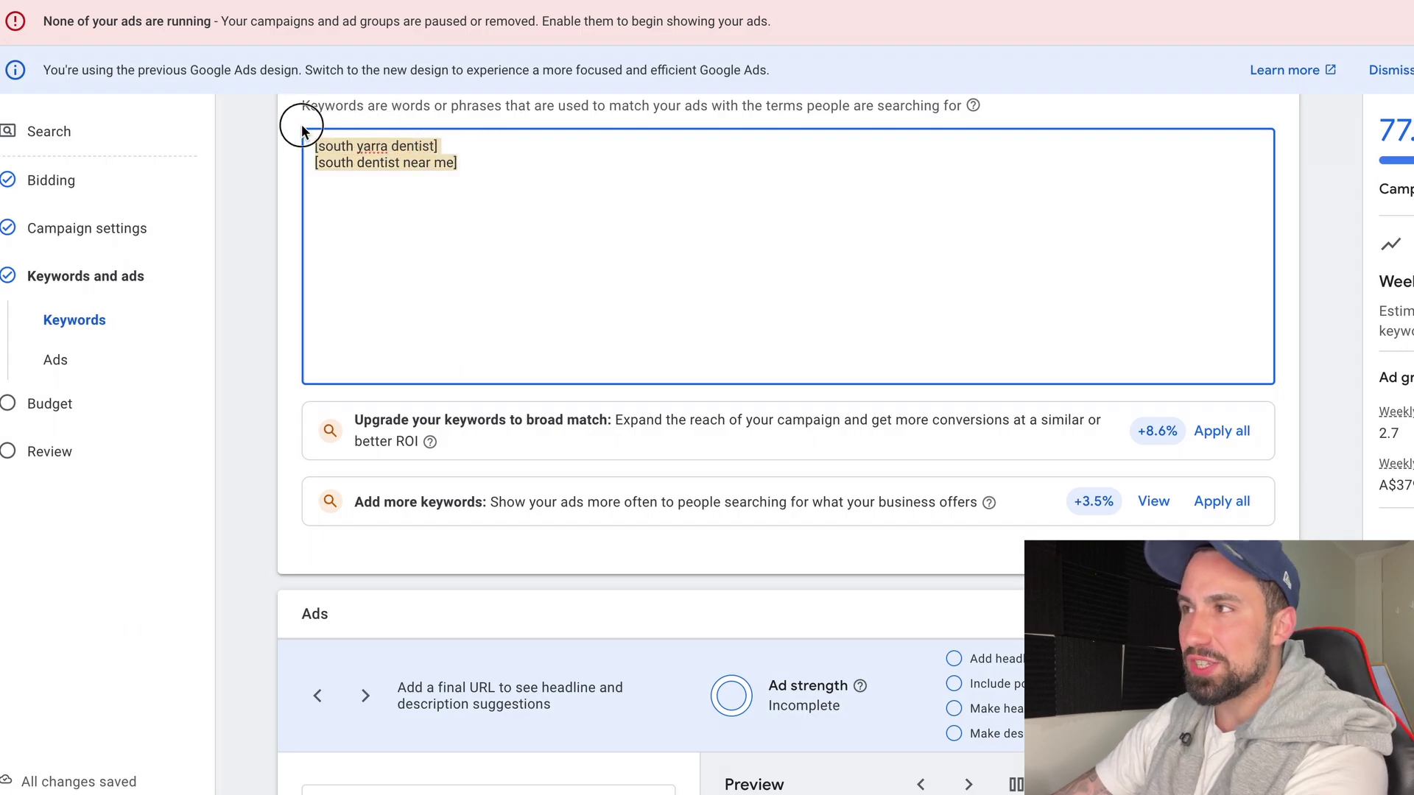
# Pin the "South Yarra Dentist" headline so that it shows only in position 1.
pyautogui.scroll(-5, 388, 275)
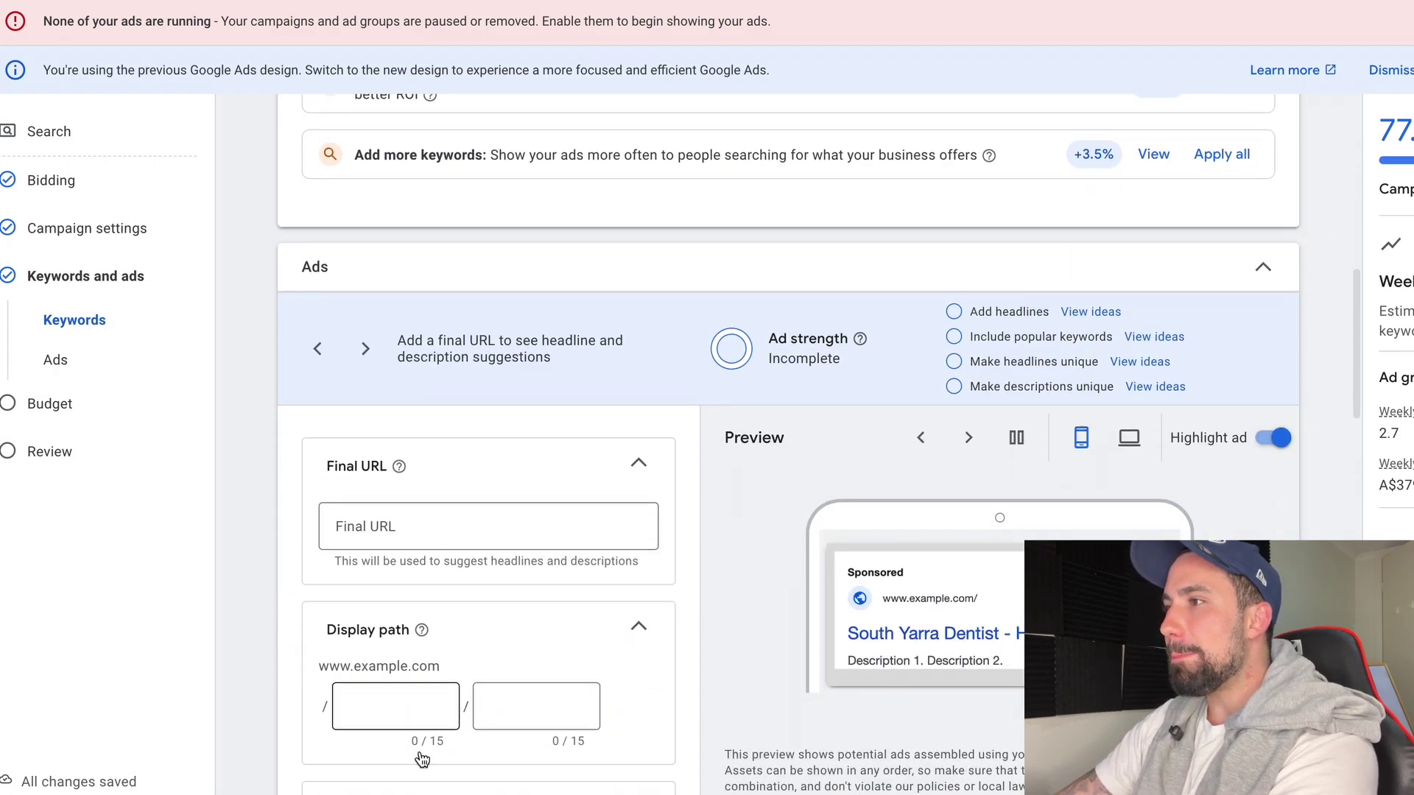
pyautogui.scroll(-5, 442, 729)
pyautogui.click(508, 618)
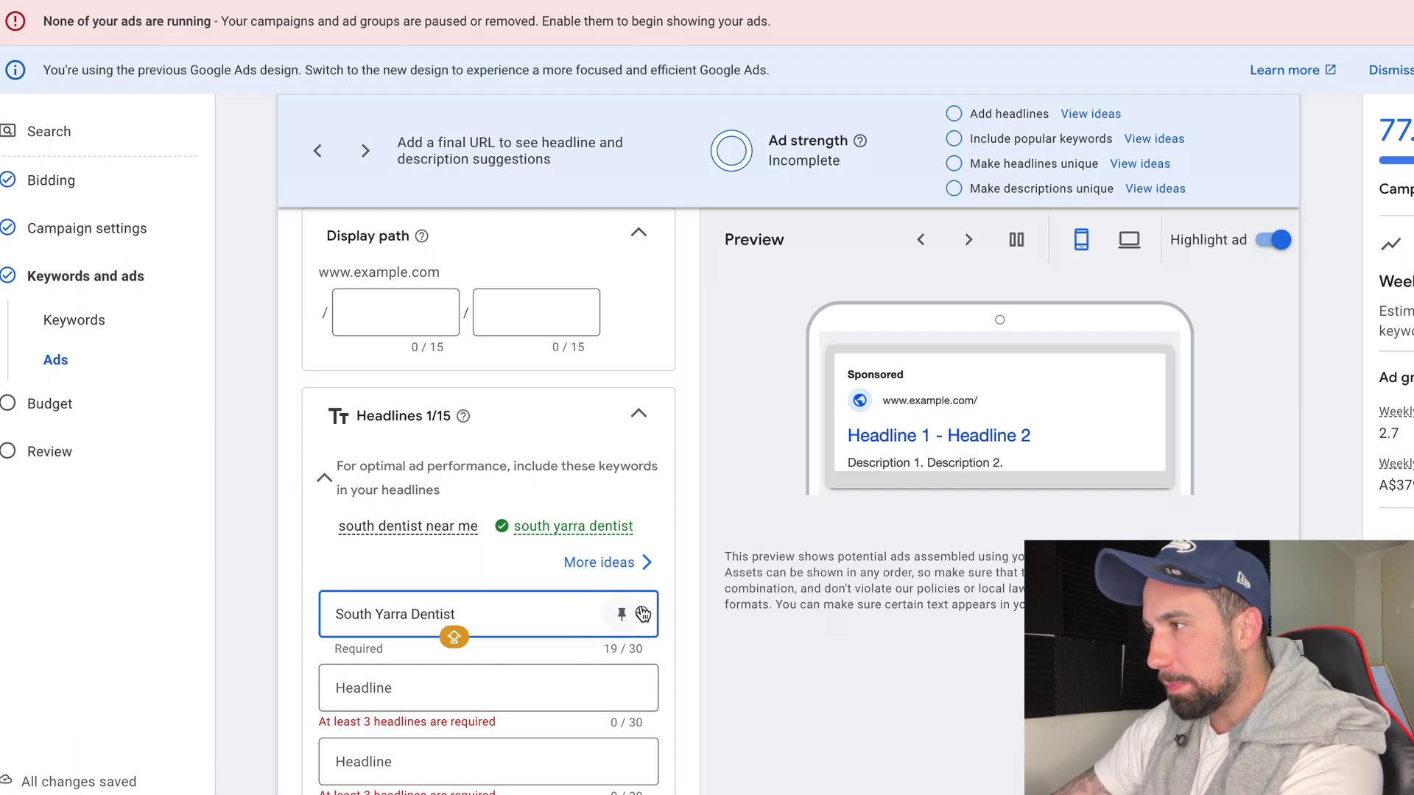
pyautogui.click(623, 614)
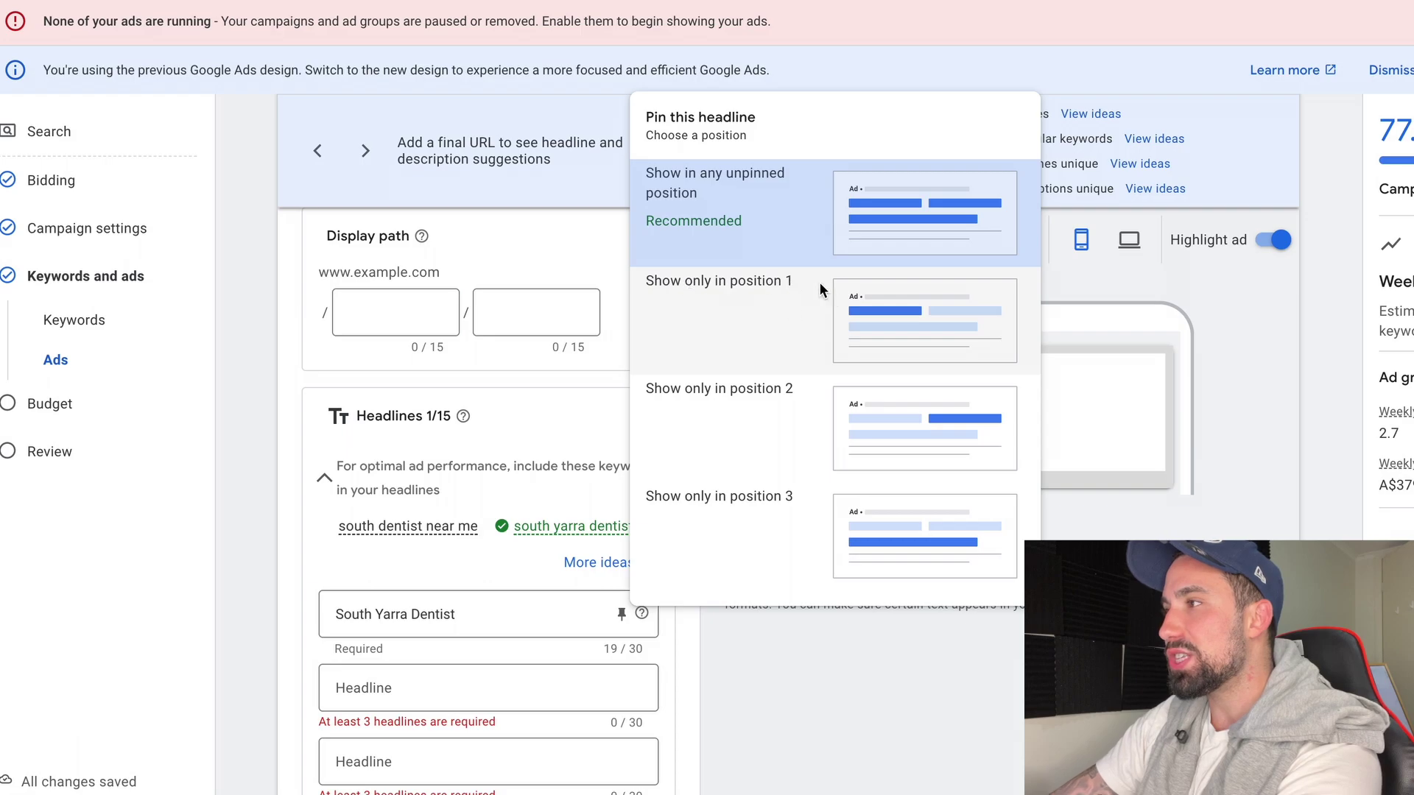
pyautogui.click(761, 318)
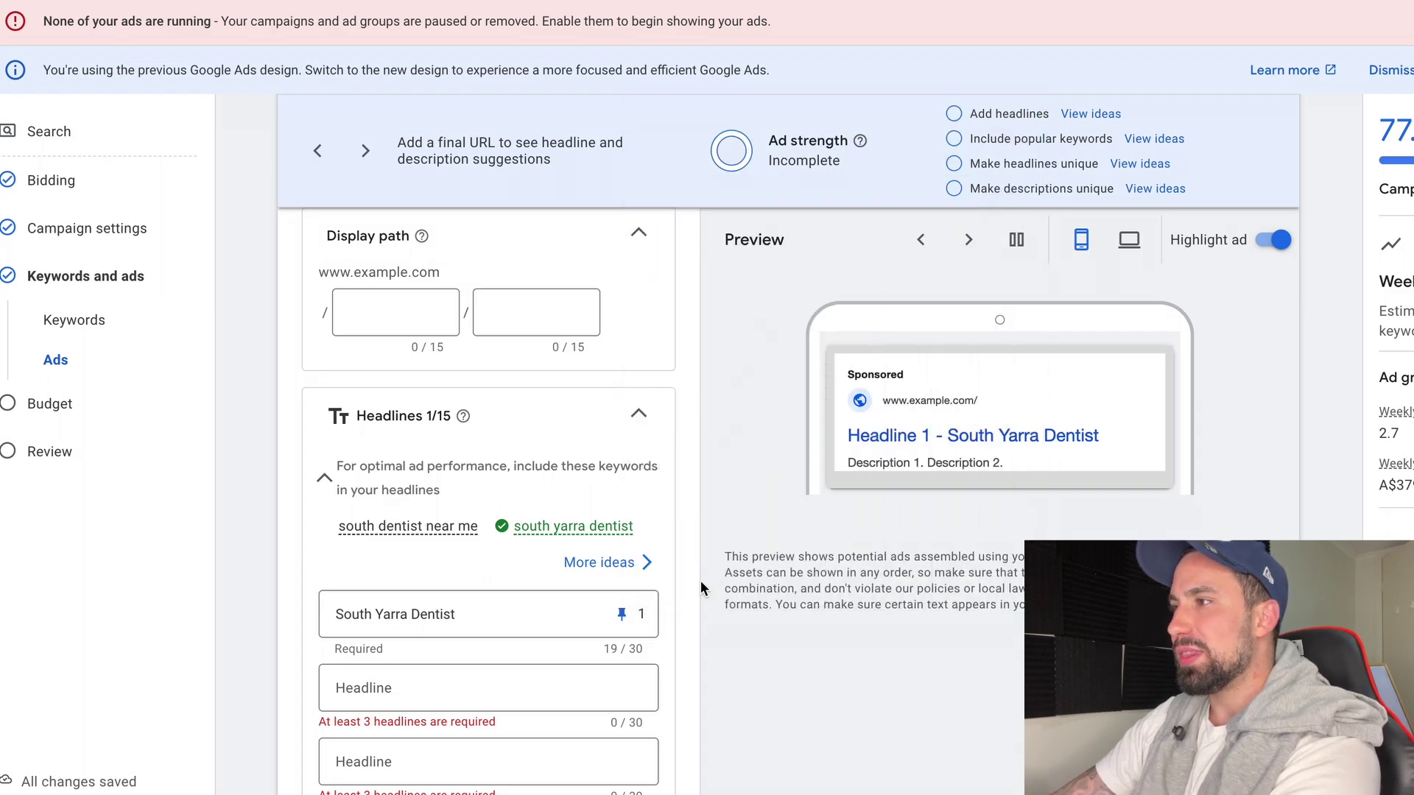
# Review the ad group's two keywords against the pinned headline and the ad preview.
pyautogui.scroll(1, 655, 590)
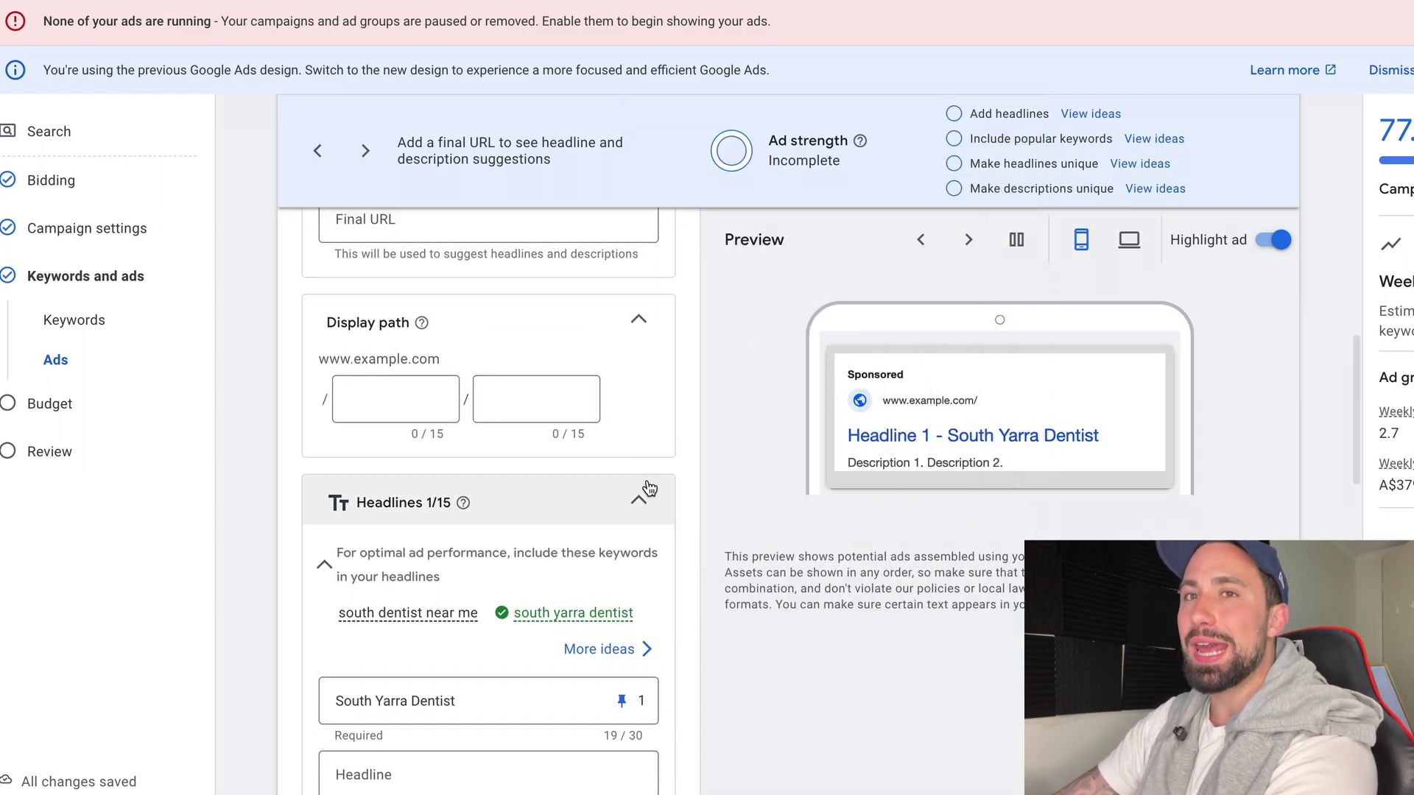
pyautogui.scroll(10, 648, 479)
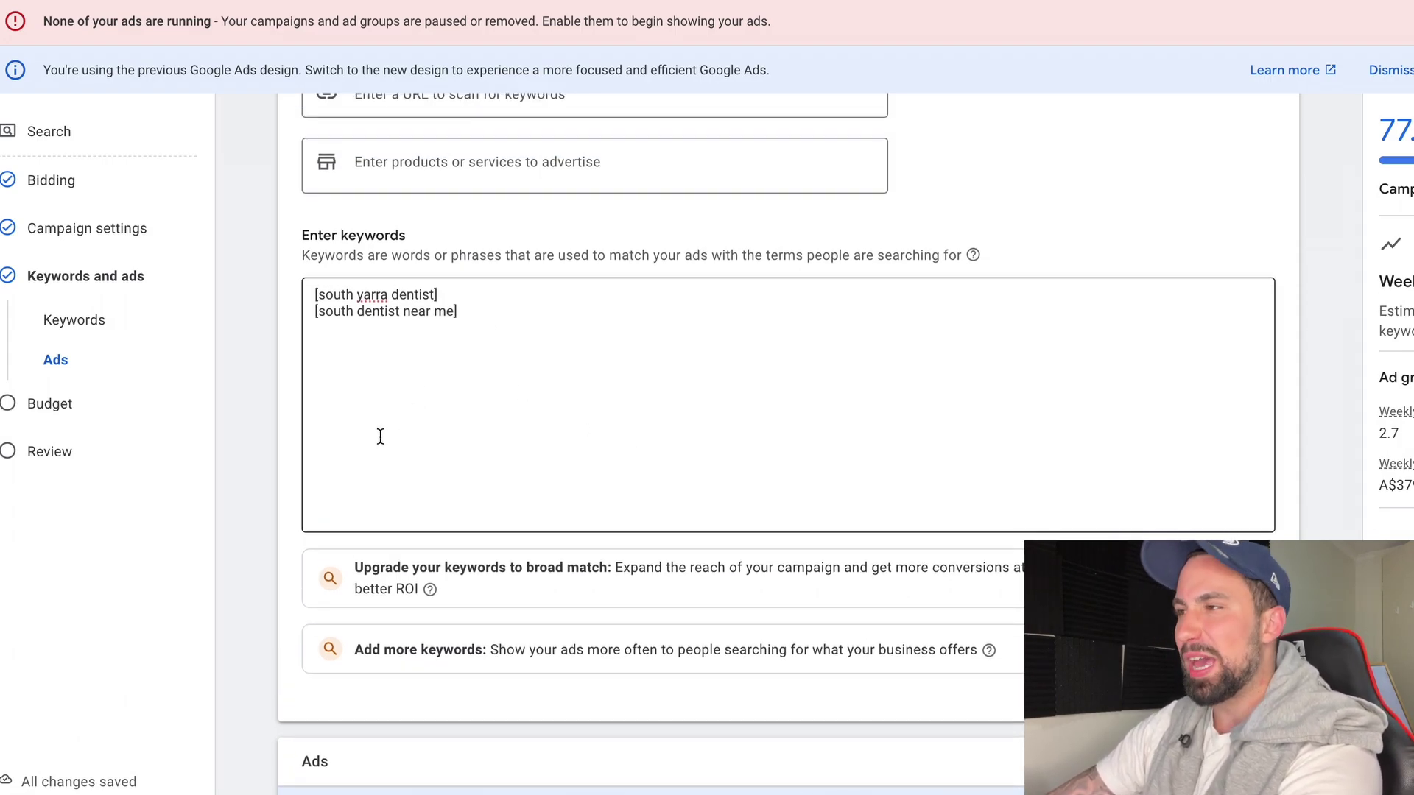
pyautogui.scroll(-5, 383, 442)
pyautogui.scroll(-10, 452, 568)
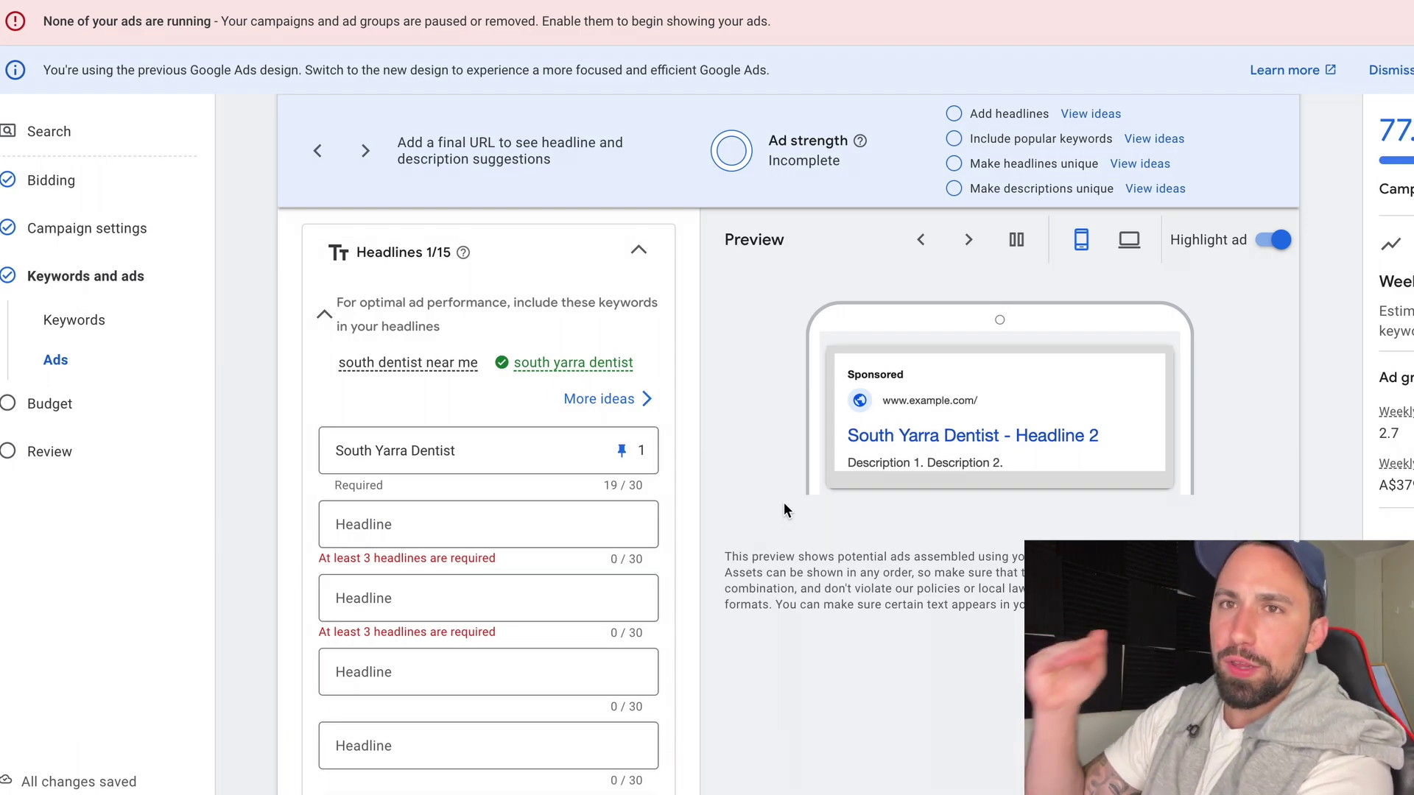
pyautogui.scroll(15, 685, 497)
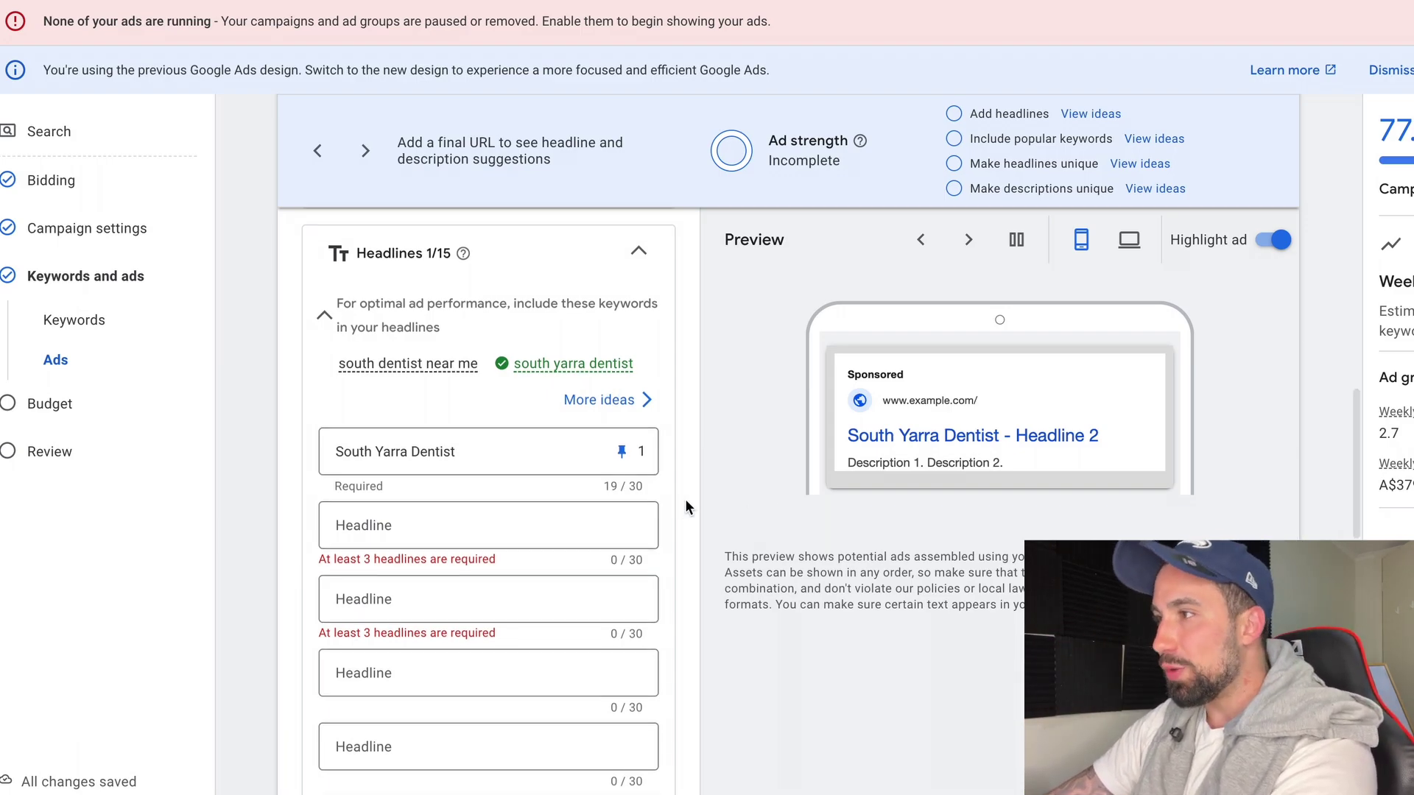
pyautogui.scroll(1, 705, 460)
pyautogui.scroll(-1, 688, 479)
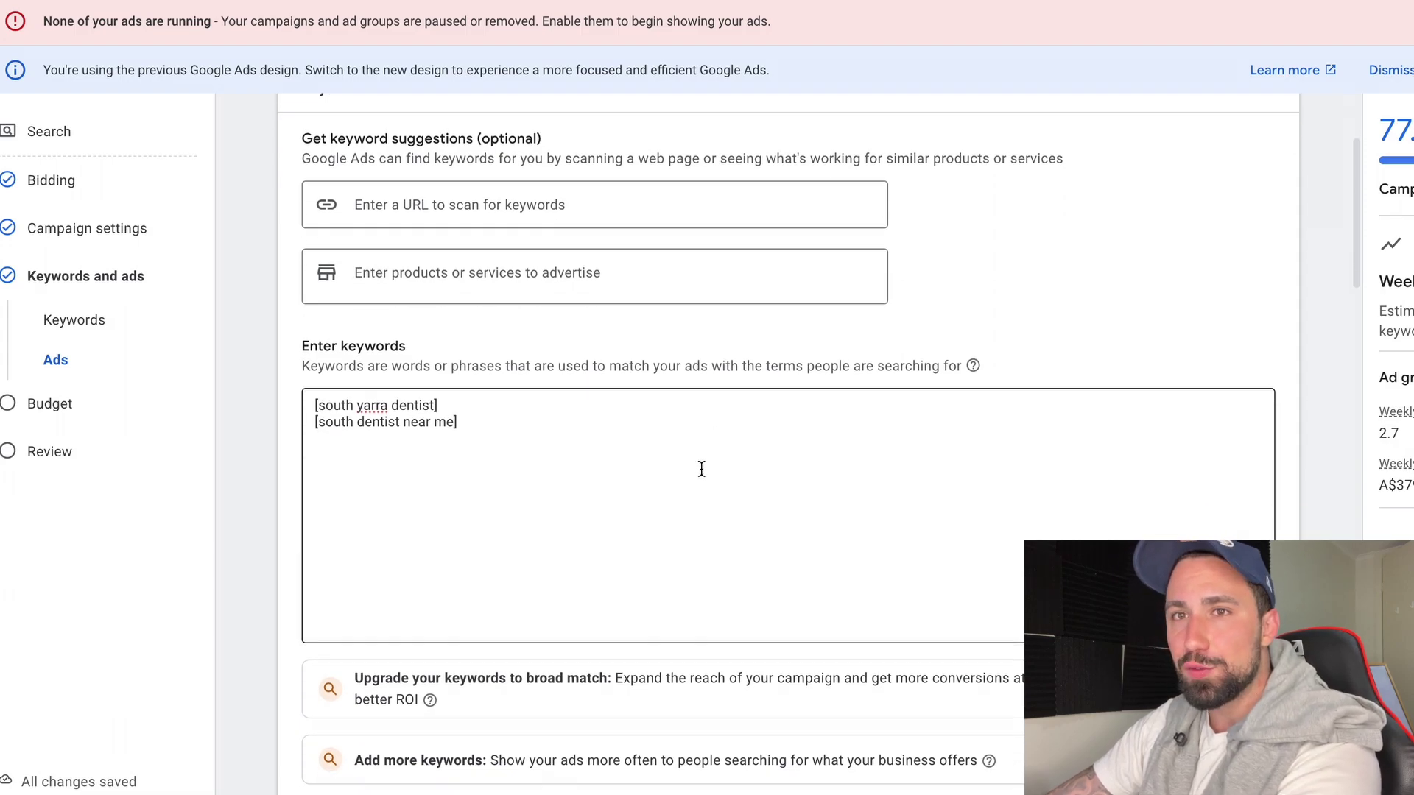
pyautogui.scroll(-2, 653, 451)
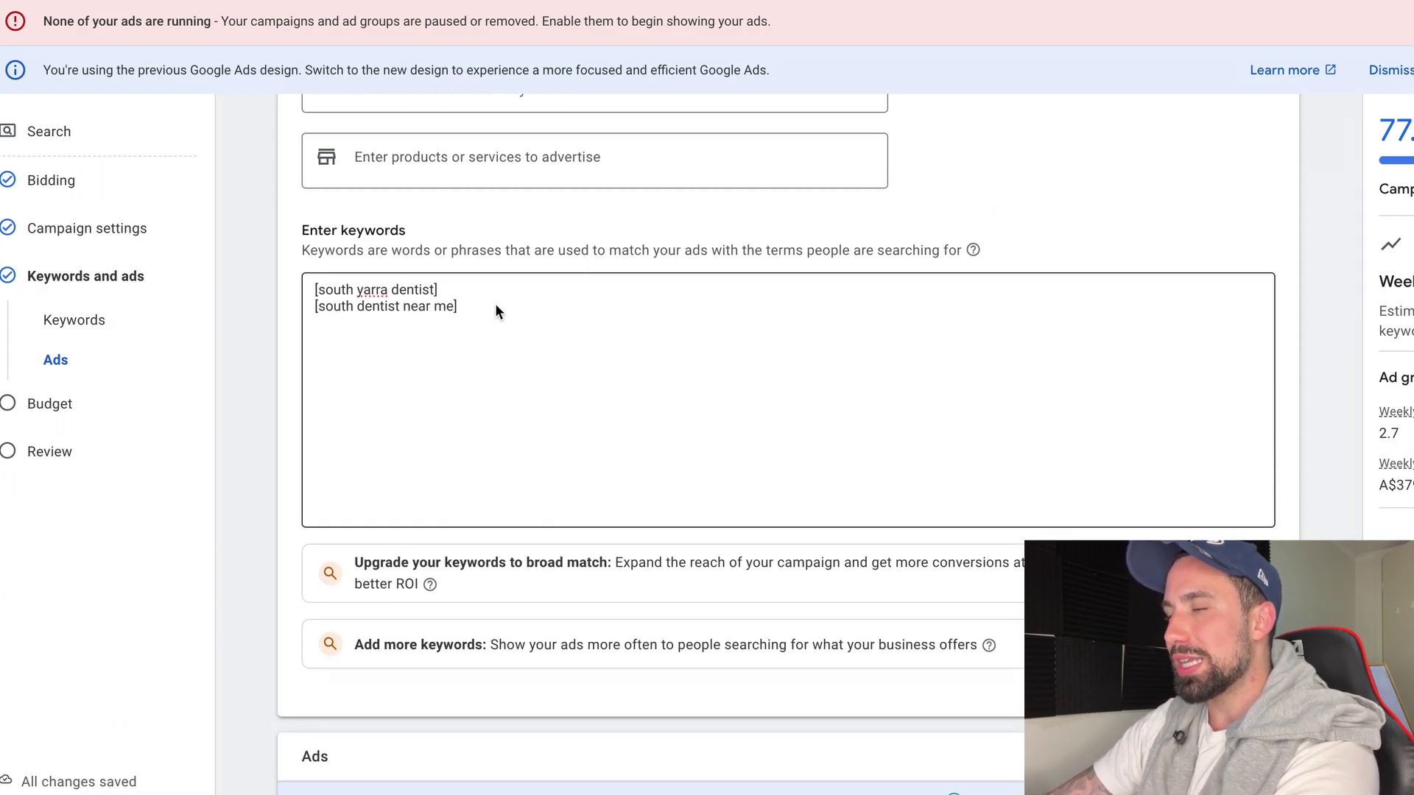
pyautogui.moveTo(495, 304); pyautogui.dragTo(246, 265)
pyautogui.click(465, 309)
pyautogui.moveTo(465, 309); pyautogui.dragTo(290, 284)
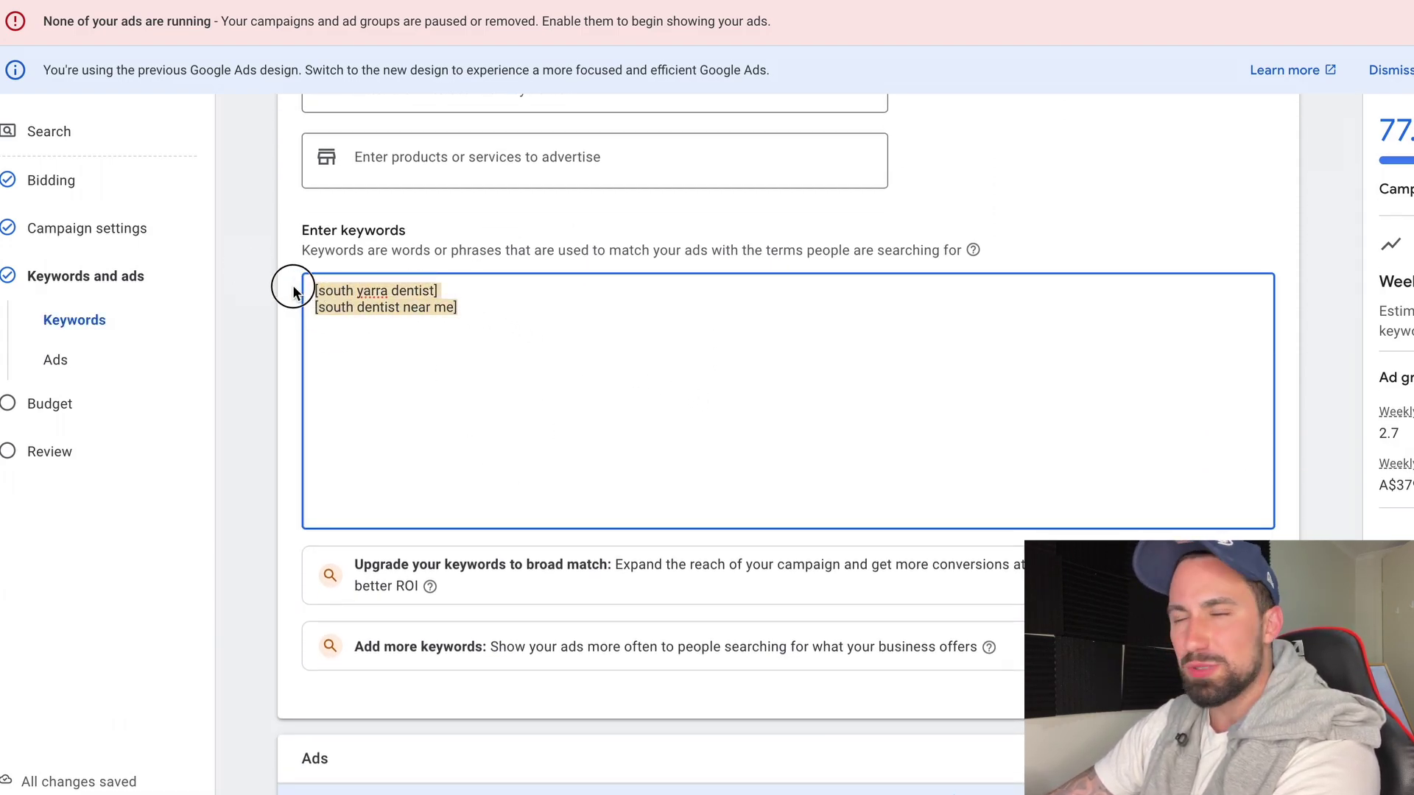
pyautogui.click(558, 344)
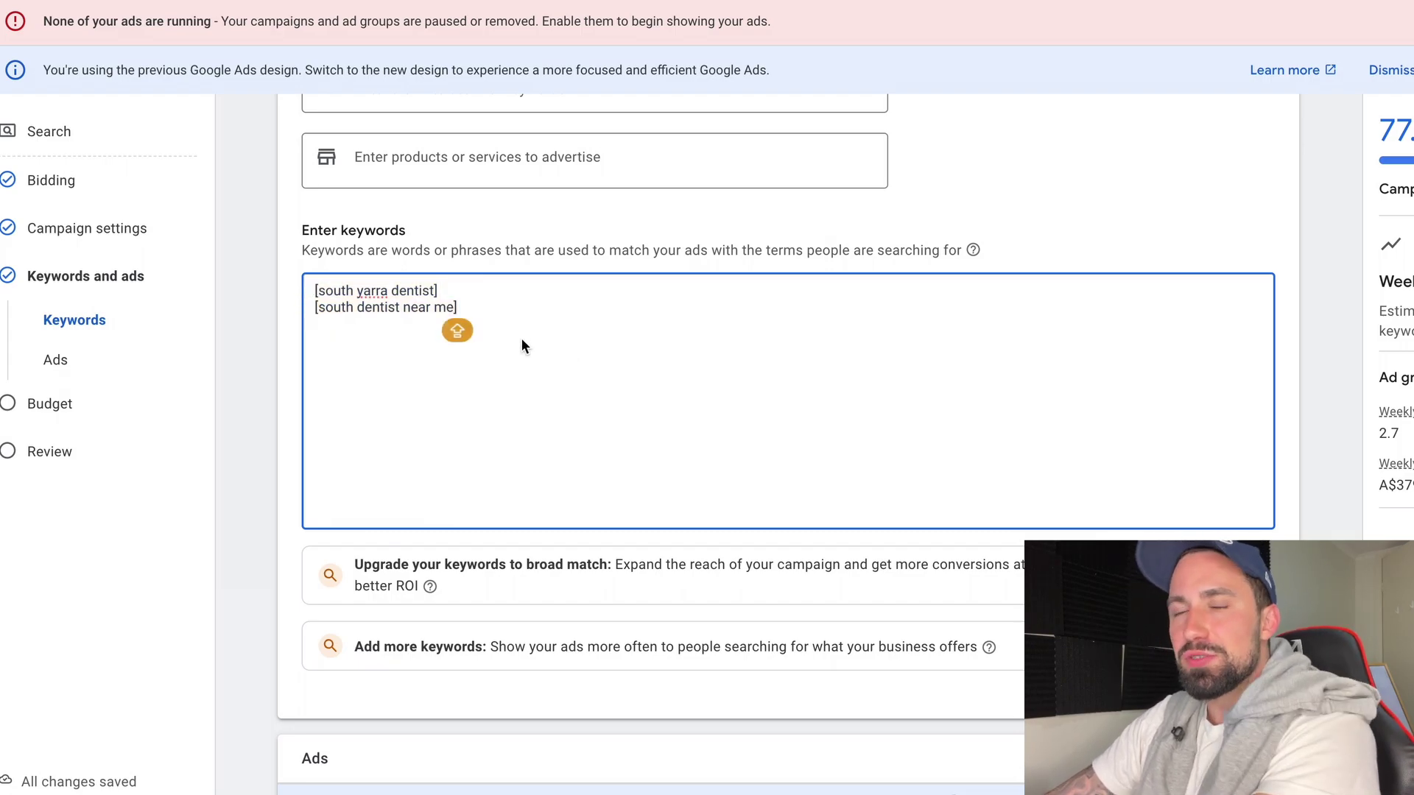
# Compare the ad group's two exact-match keywords with the wording of the pinned first headline.
pyautogui.scroll(-1, 624, 374)
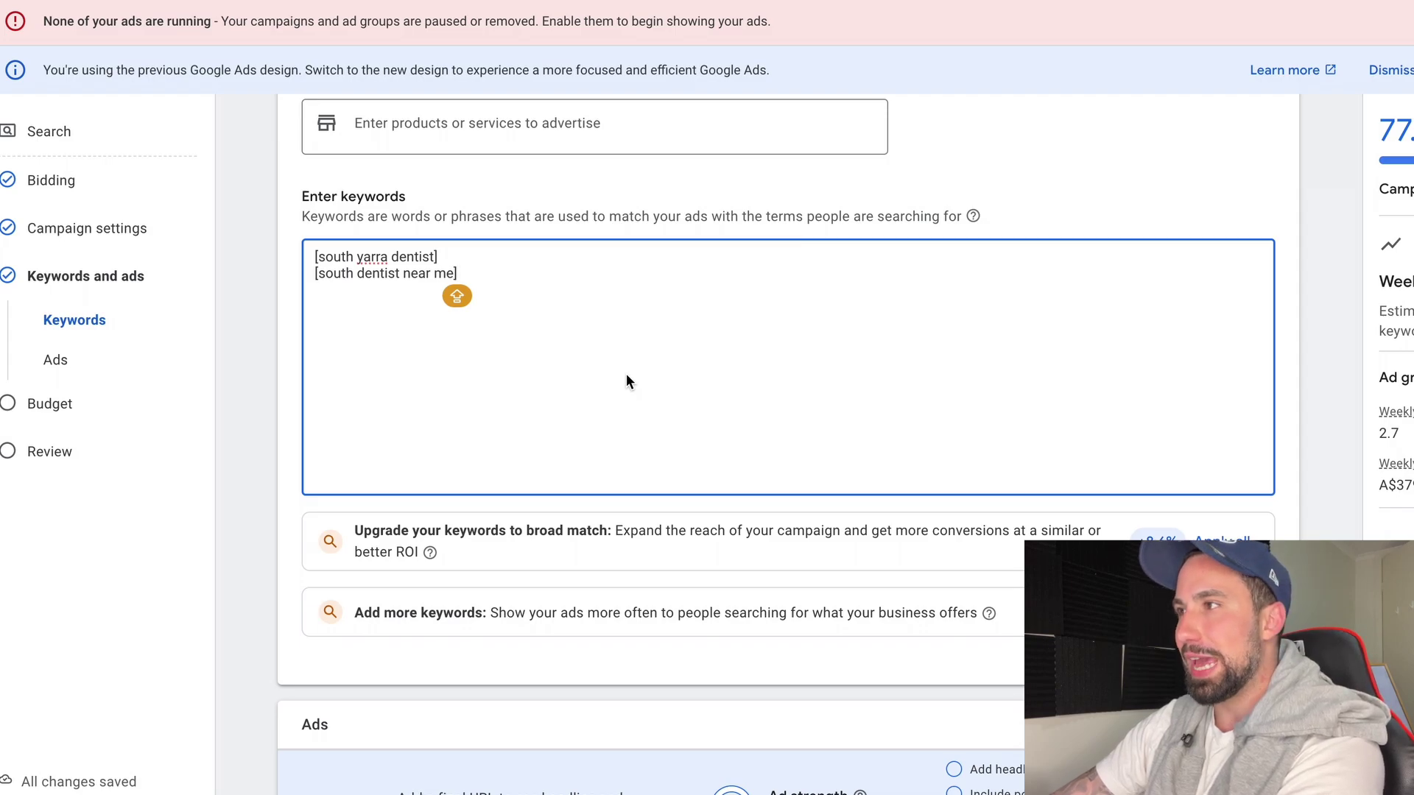
pyautogui.scroll(-3, 627, 377)
pyautogui.scroll(-1, 627, 404)
pyautogui.scroll(4, 600, 392)
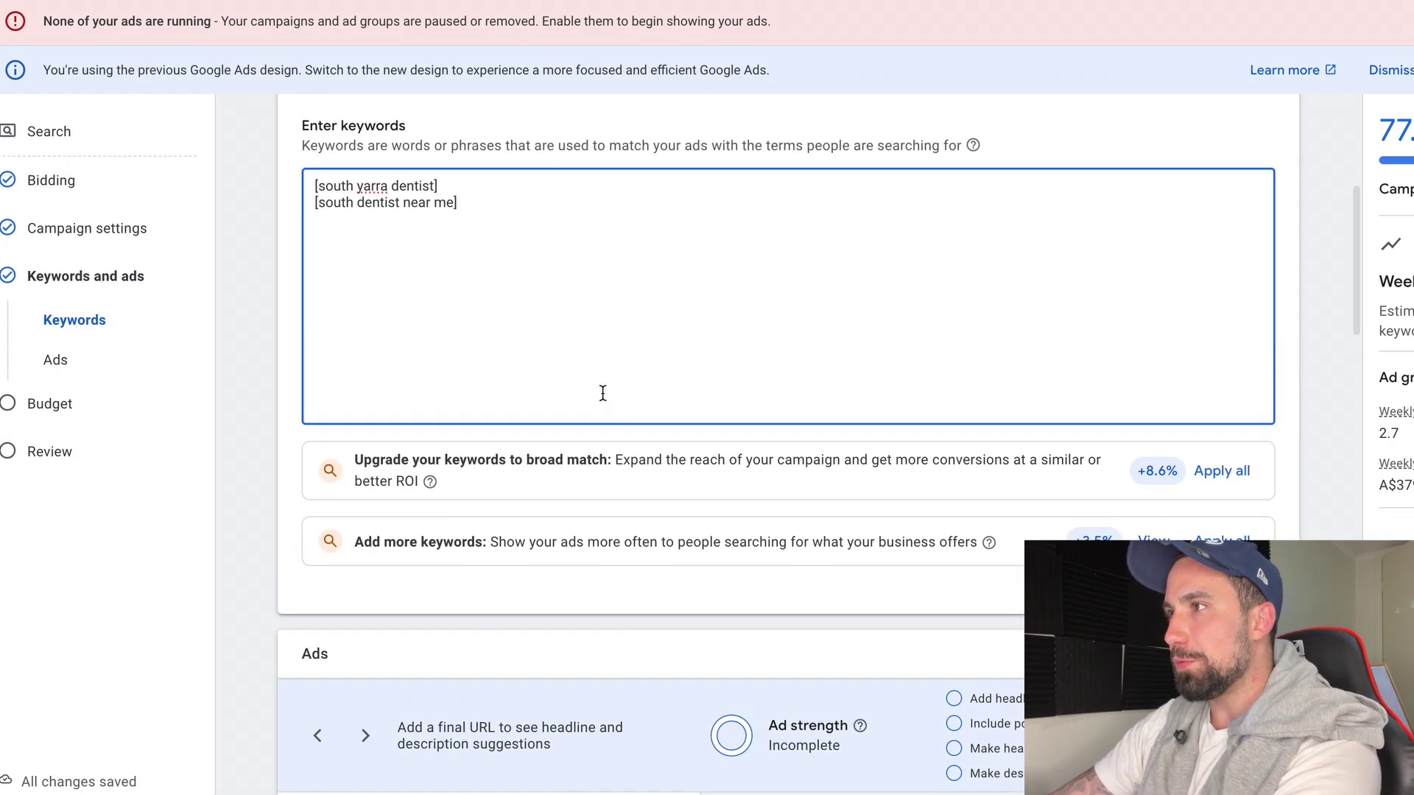
pyautogui.hotkey('ctrl', 'a')
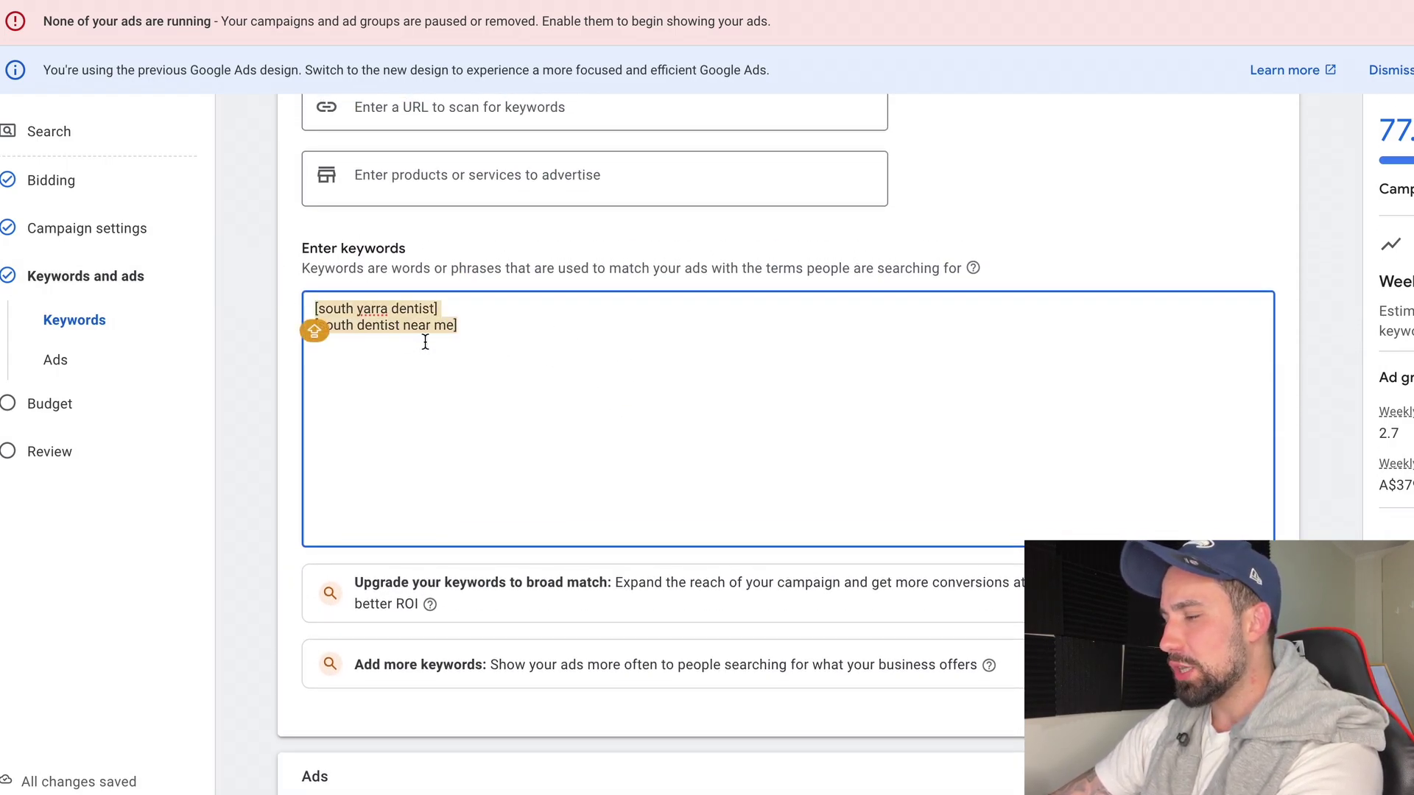
pyautogui.click(480, 332)
pyautogui.scroll(-12, 487, 371)
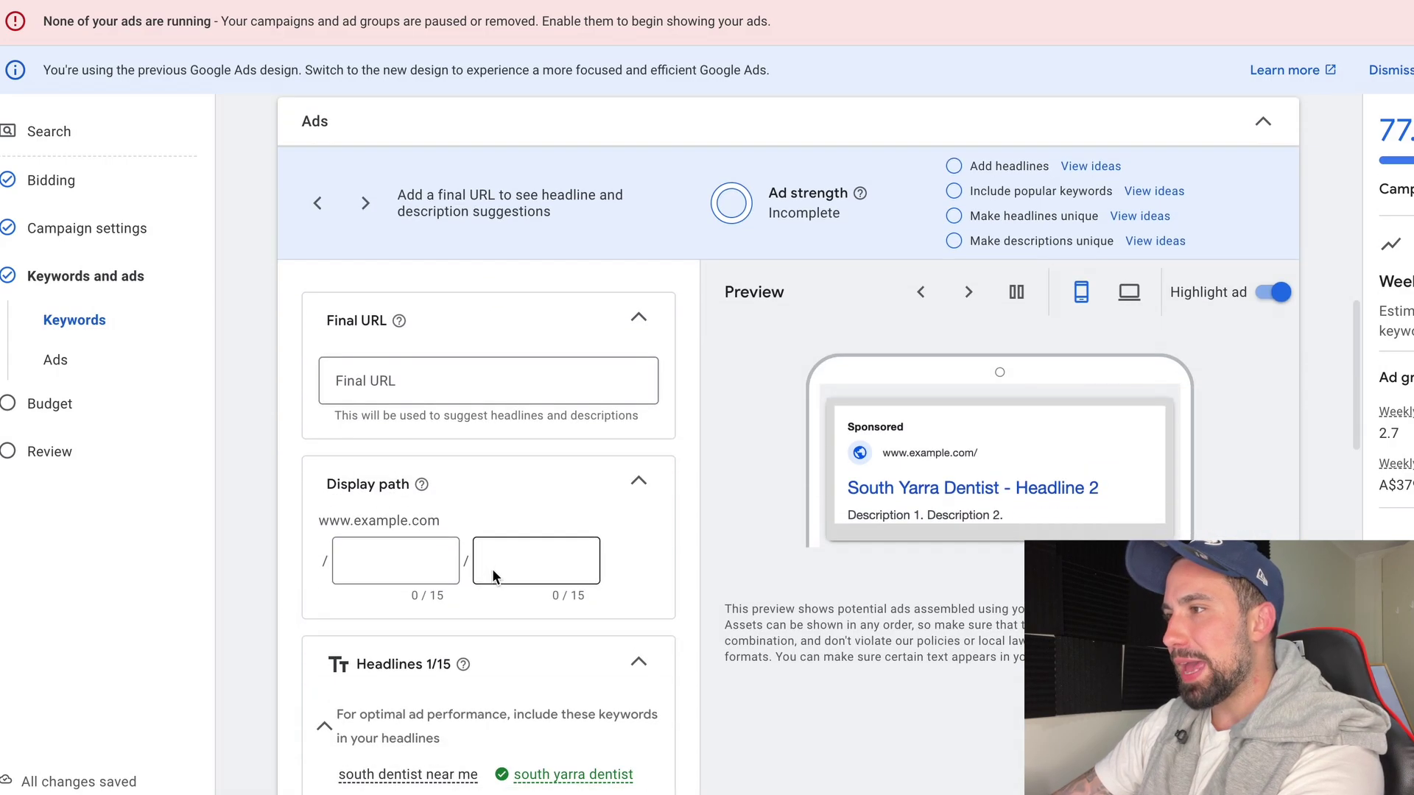
pyautogui.moveTo(527, 638); pyautogui.dragTo(273, 625)
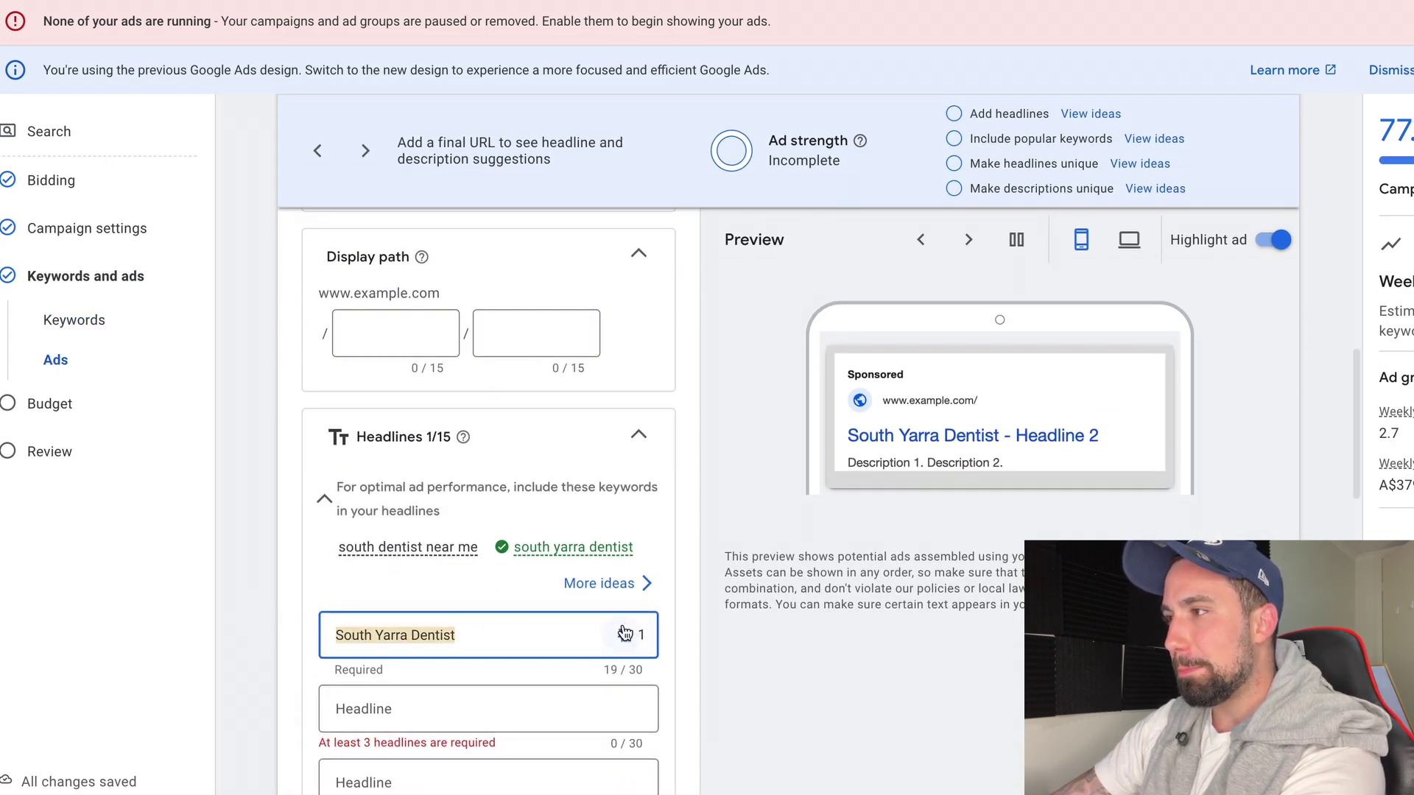
pyautogui.hotkey('ctrl', 'c')
pyautogui.scroll(-2, 855, 669)
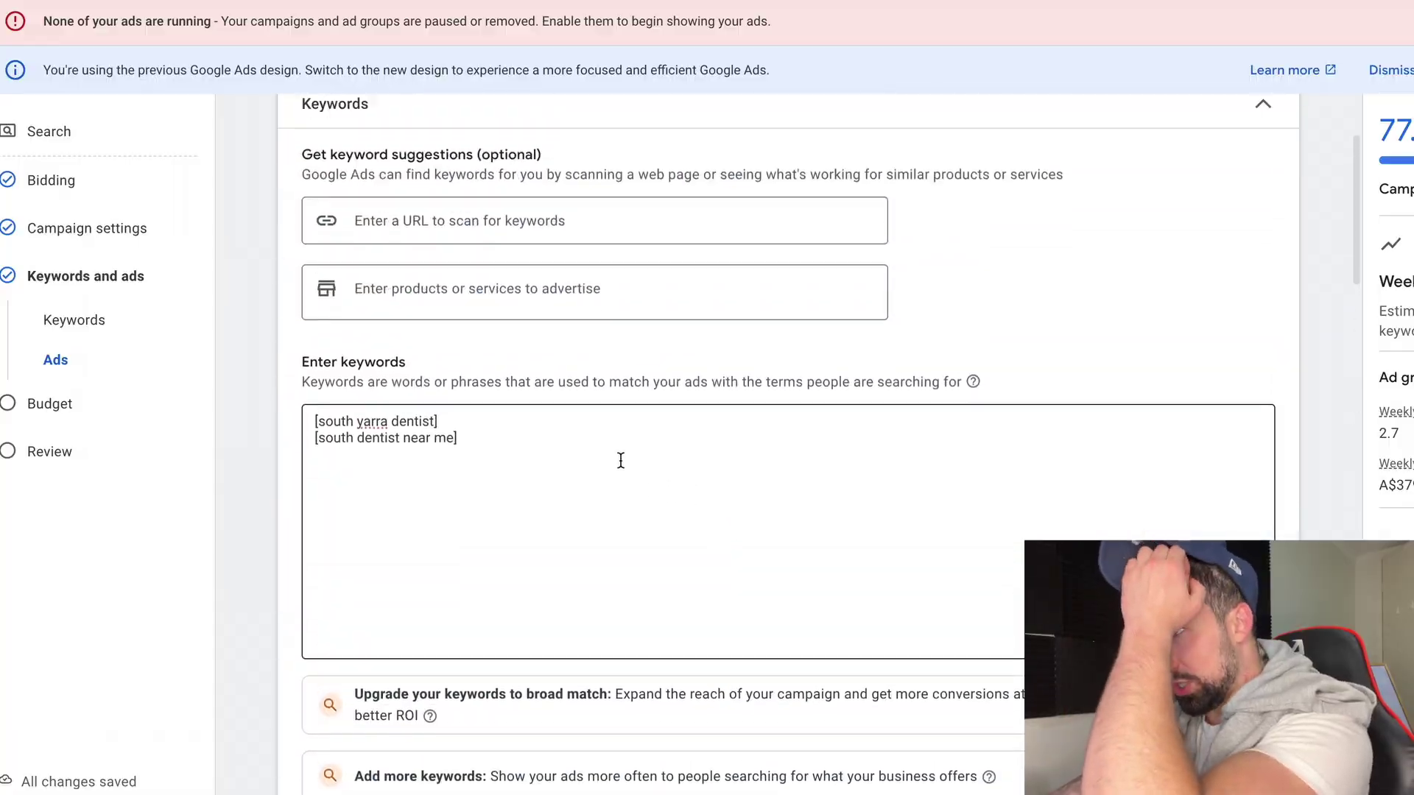
# Examine the keyword list again, along with the ad's headline fields and the mobile ad preview.
pyautogui.scroll(1, 562, 474)
pyautogui.scroll(-5, 489, 475)
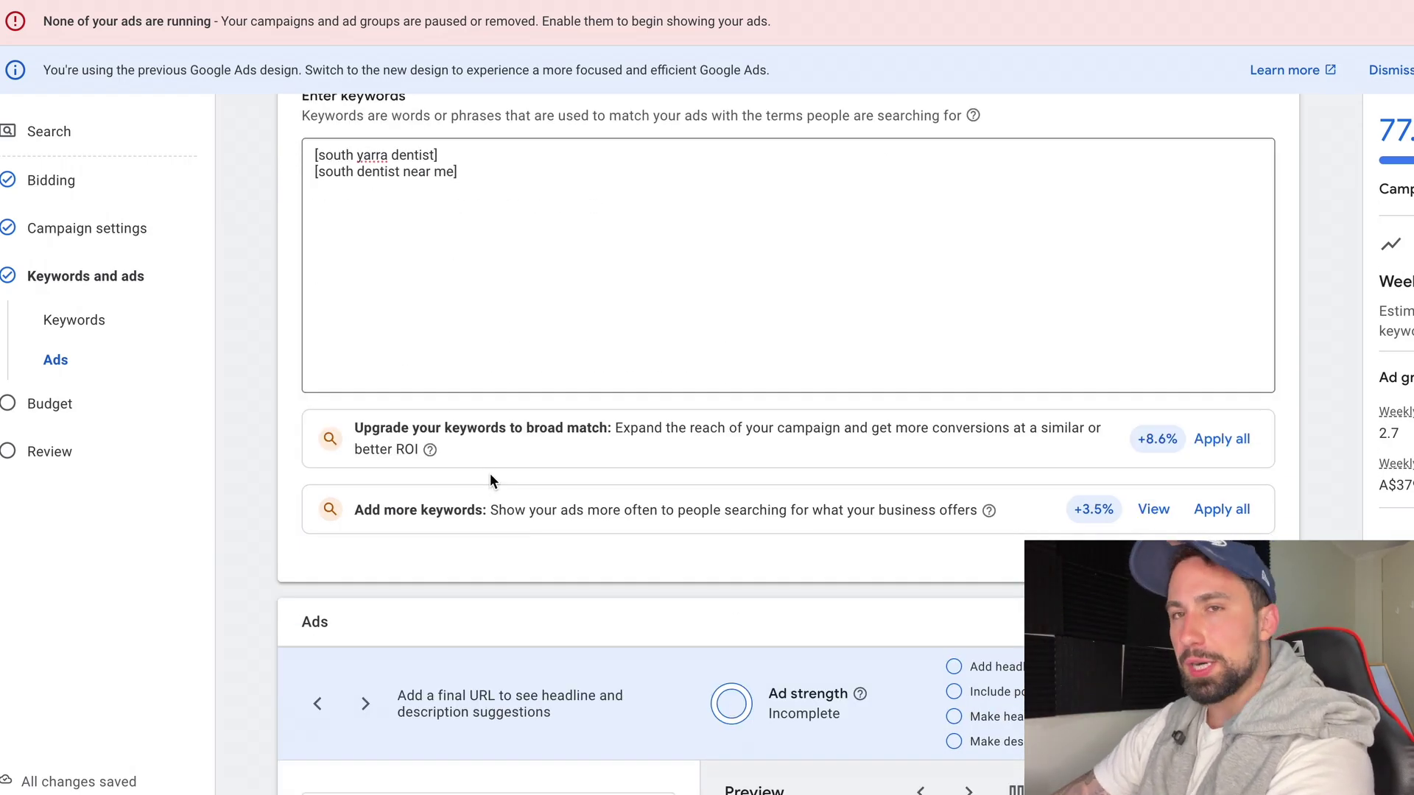
pyautogui.scroll(-4, 449, 522)
pyautogui.scroll(-4, 497, 600)
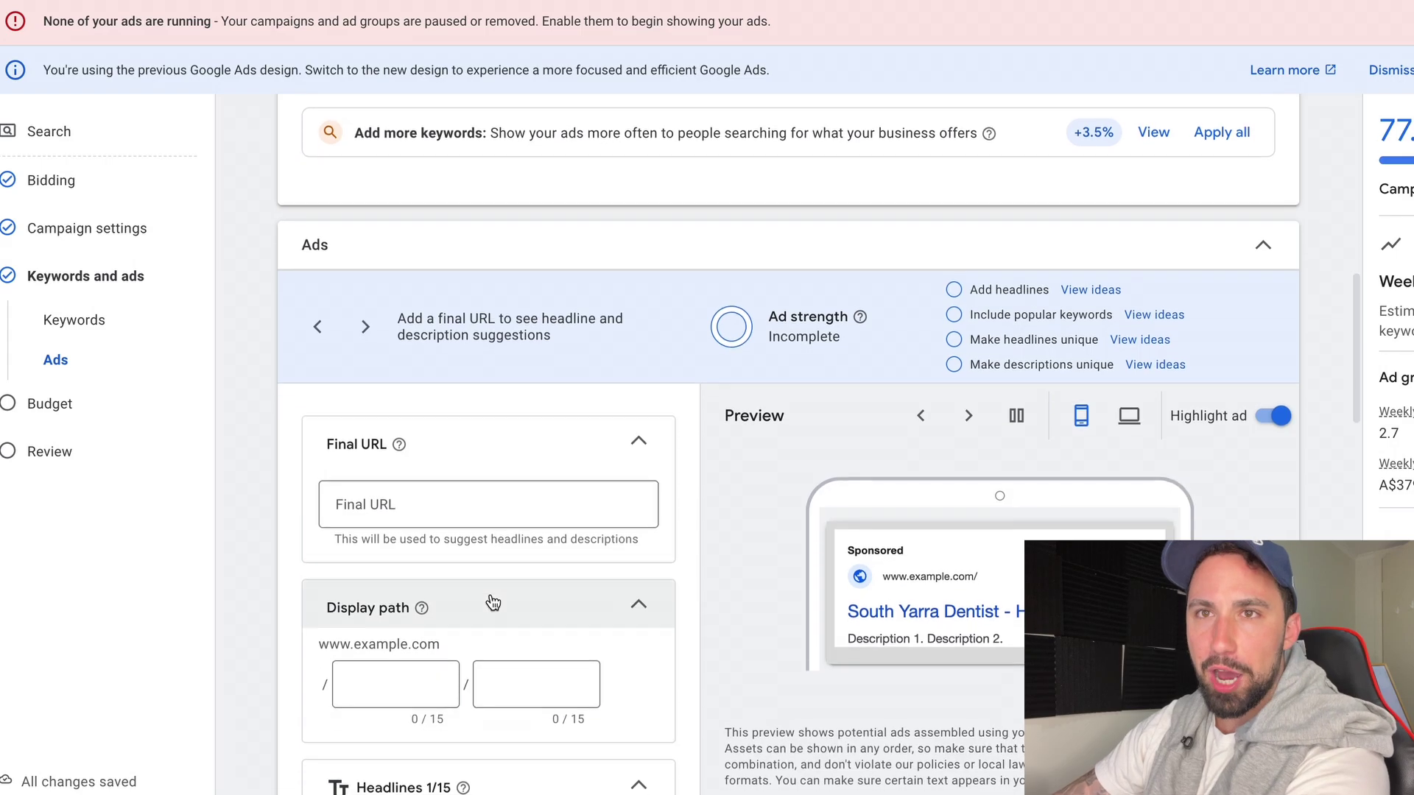
pyautogui.scroll(-1, 548, 631)
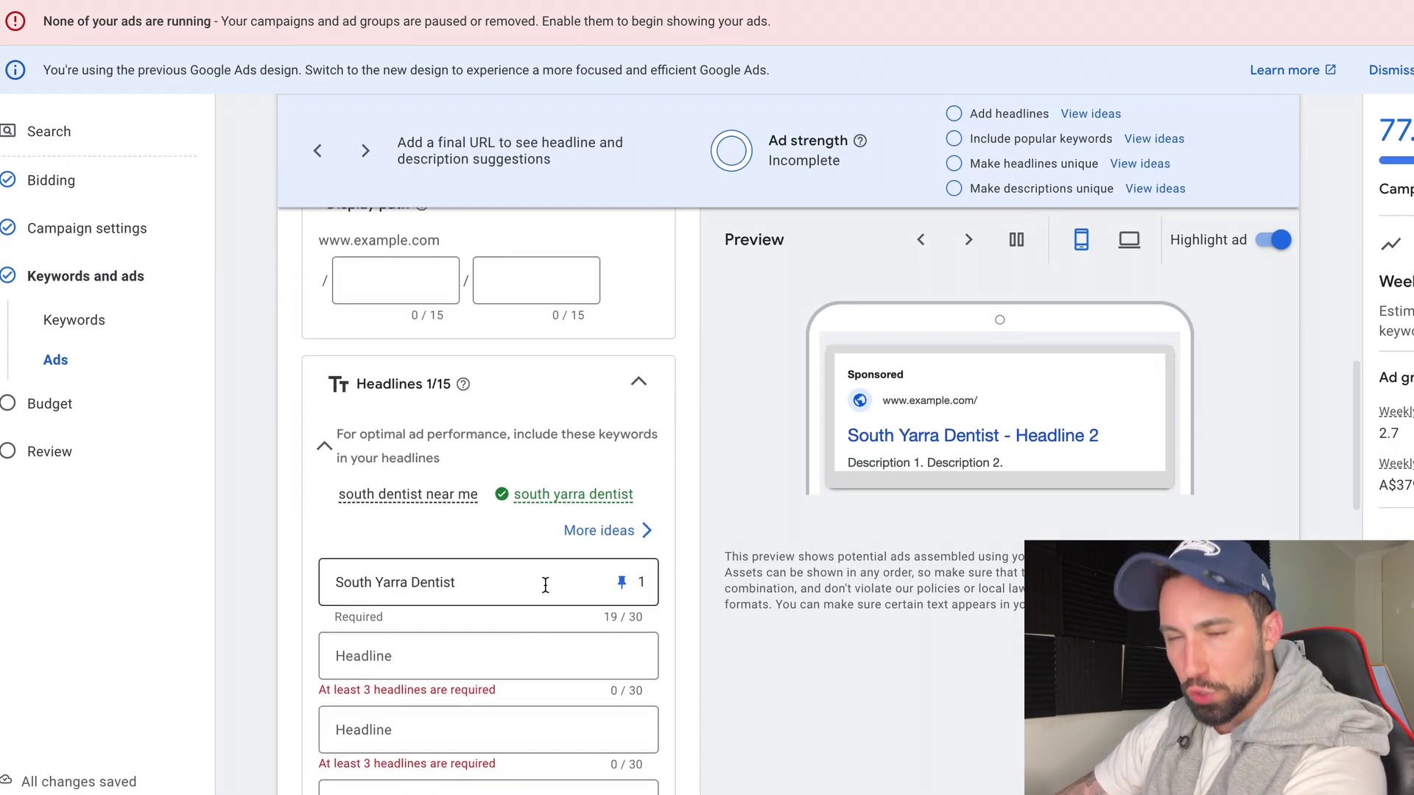
pyautogui.scroll(-1, 506, 522)
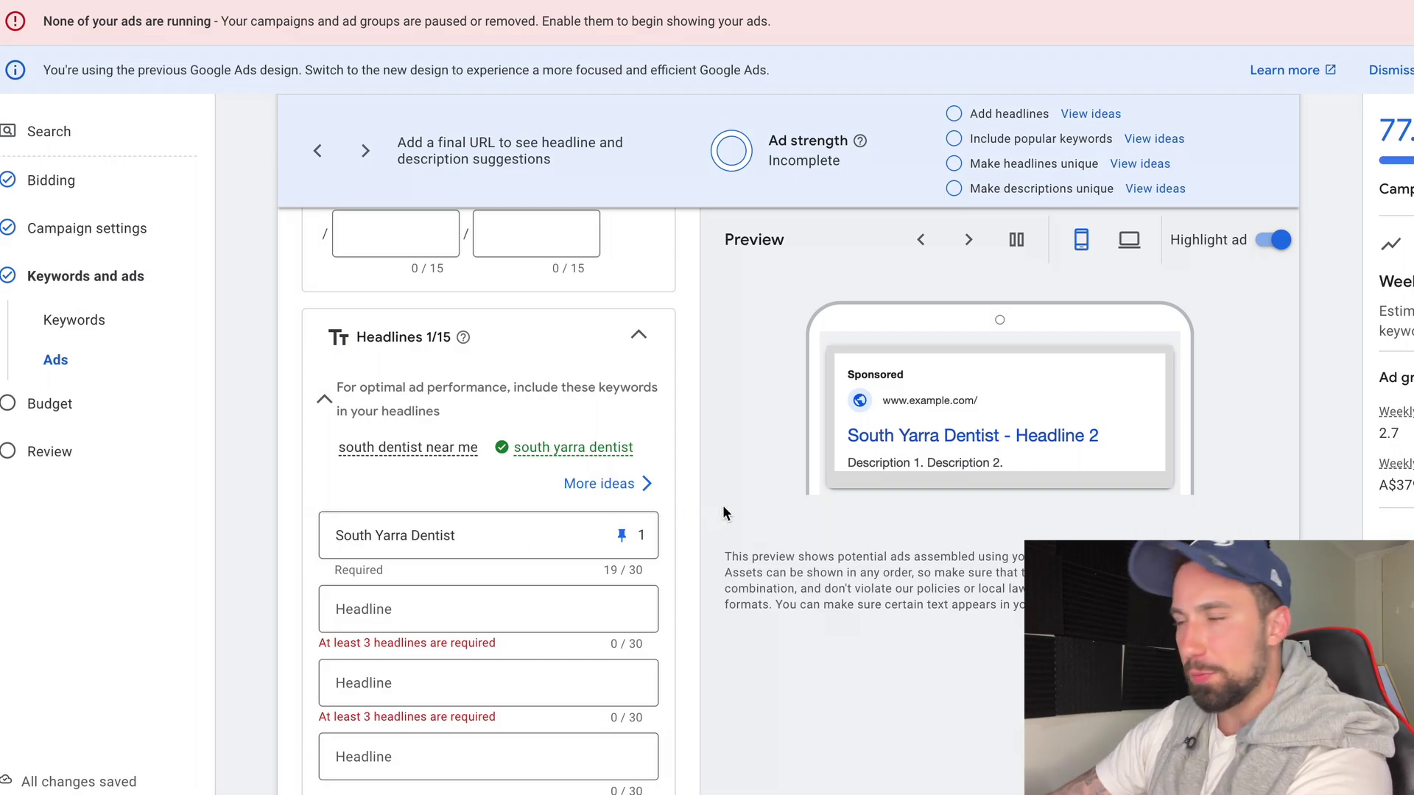
pyautogui.scroll(-1, 722, 505)
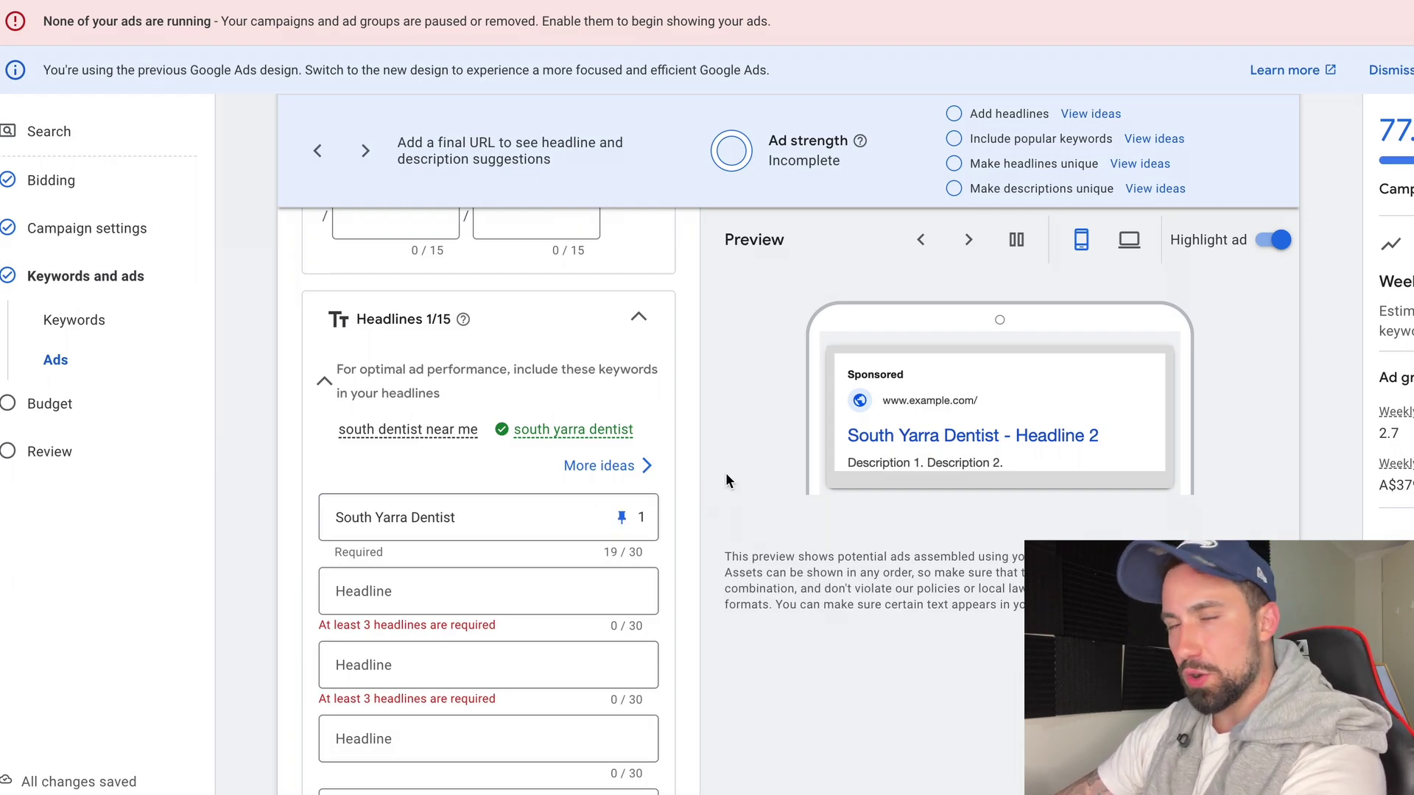
pyautogui.scroll(-1, 726, 473)
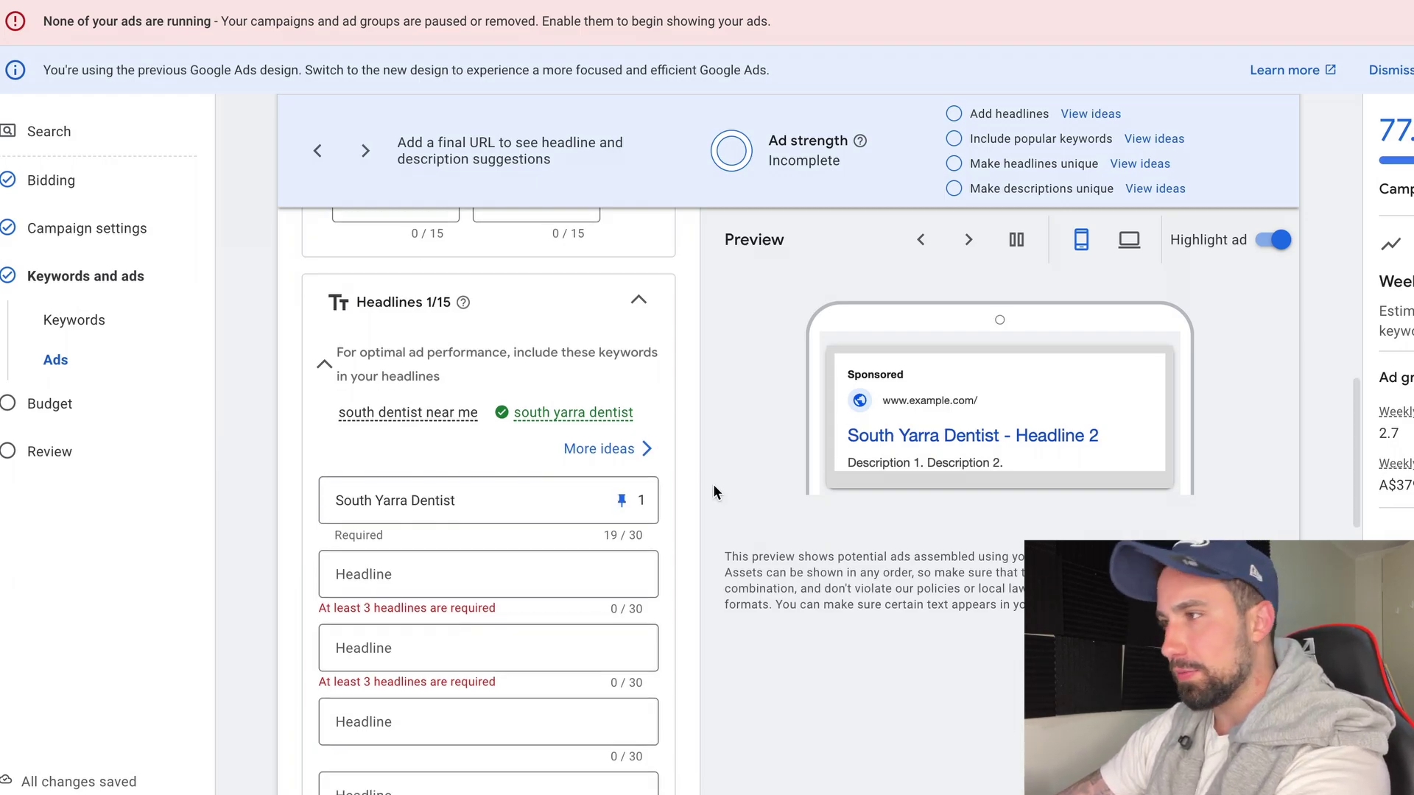
pyautogui.scroll(-2, 712, 486)
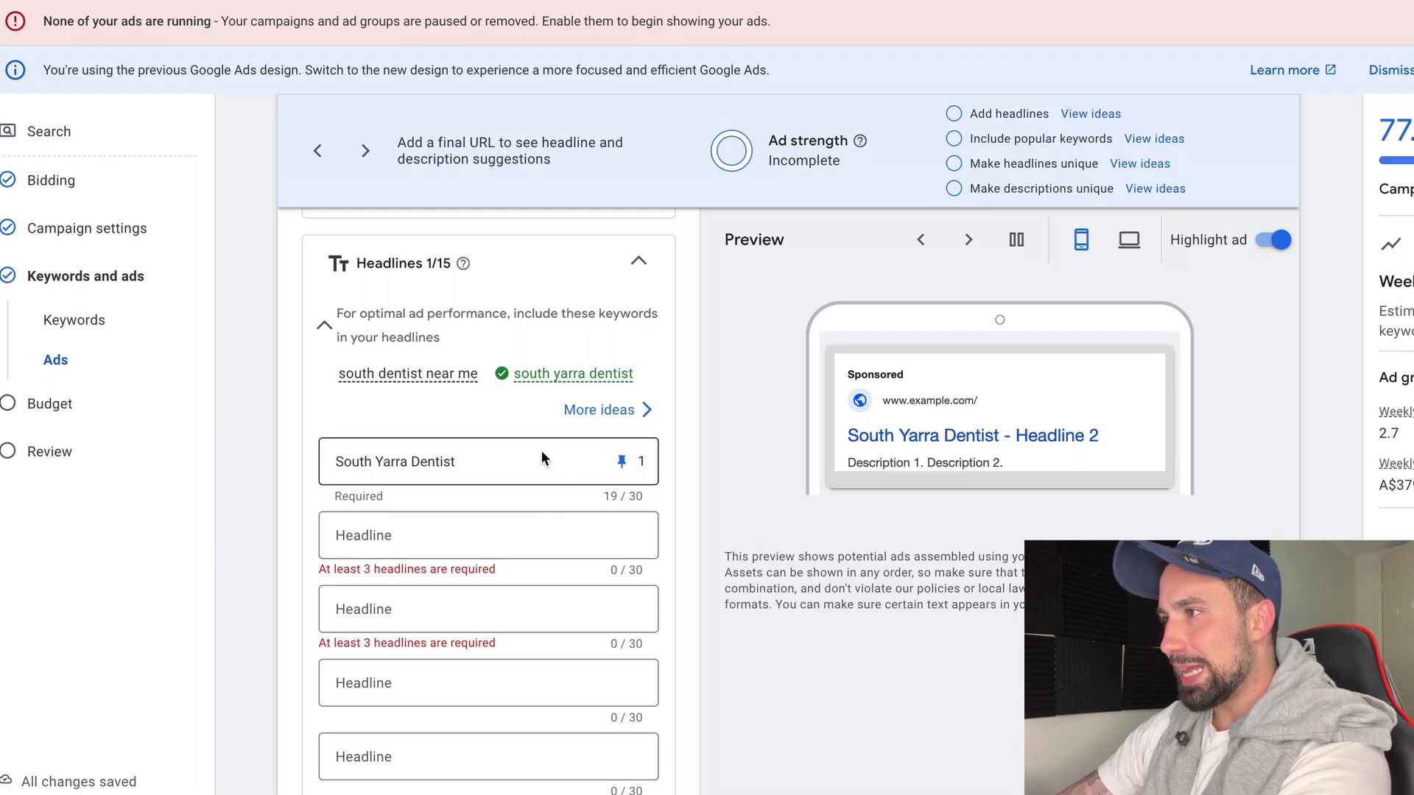
# Check how the pinned headline appears in the desktop and mobile ad previews.
pyautogui.click(508, 524)
pyautogui.scroll(-5, 500, 538)
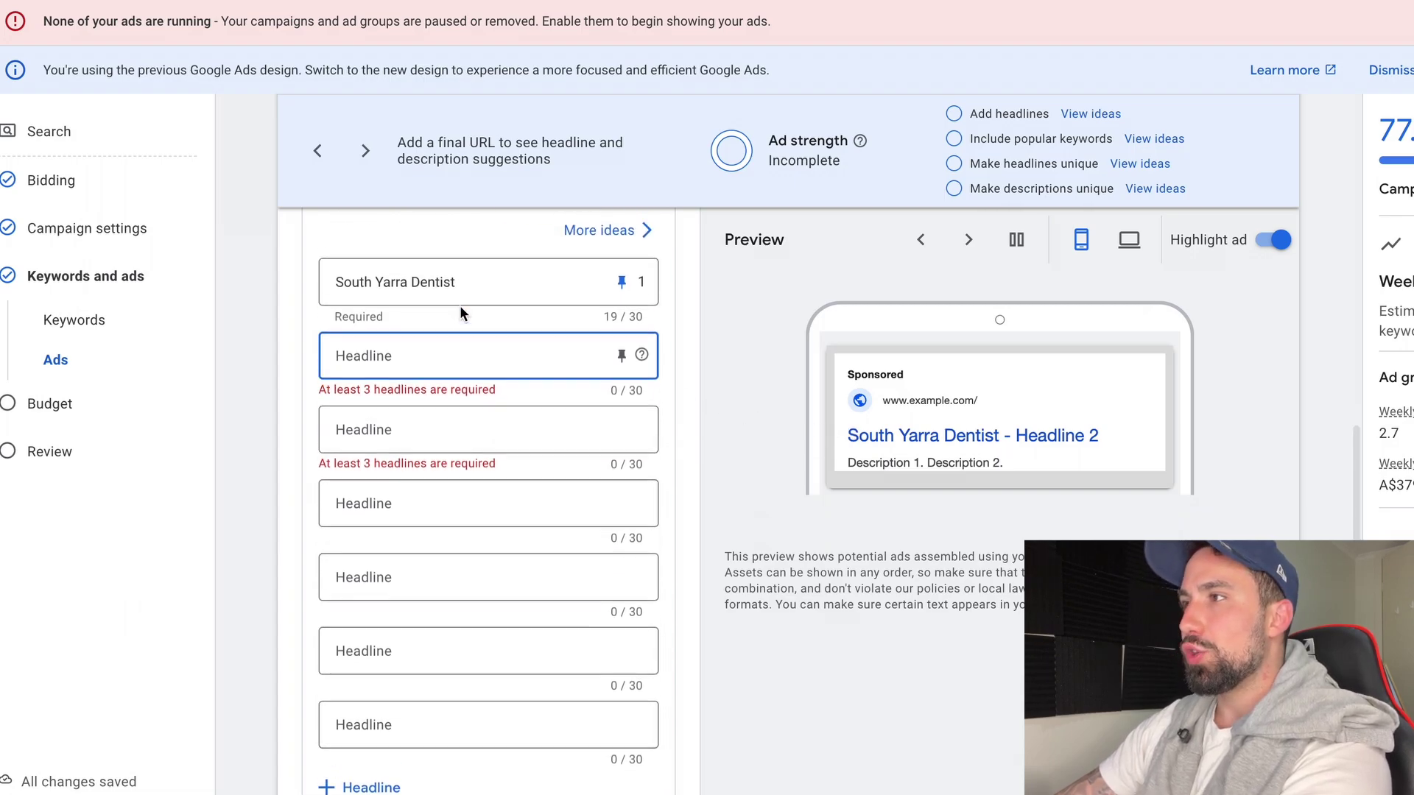
pyautogui.click(1118, 243)
pyautogui.scroll(8, 1058, 357)
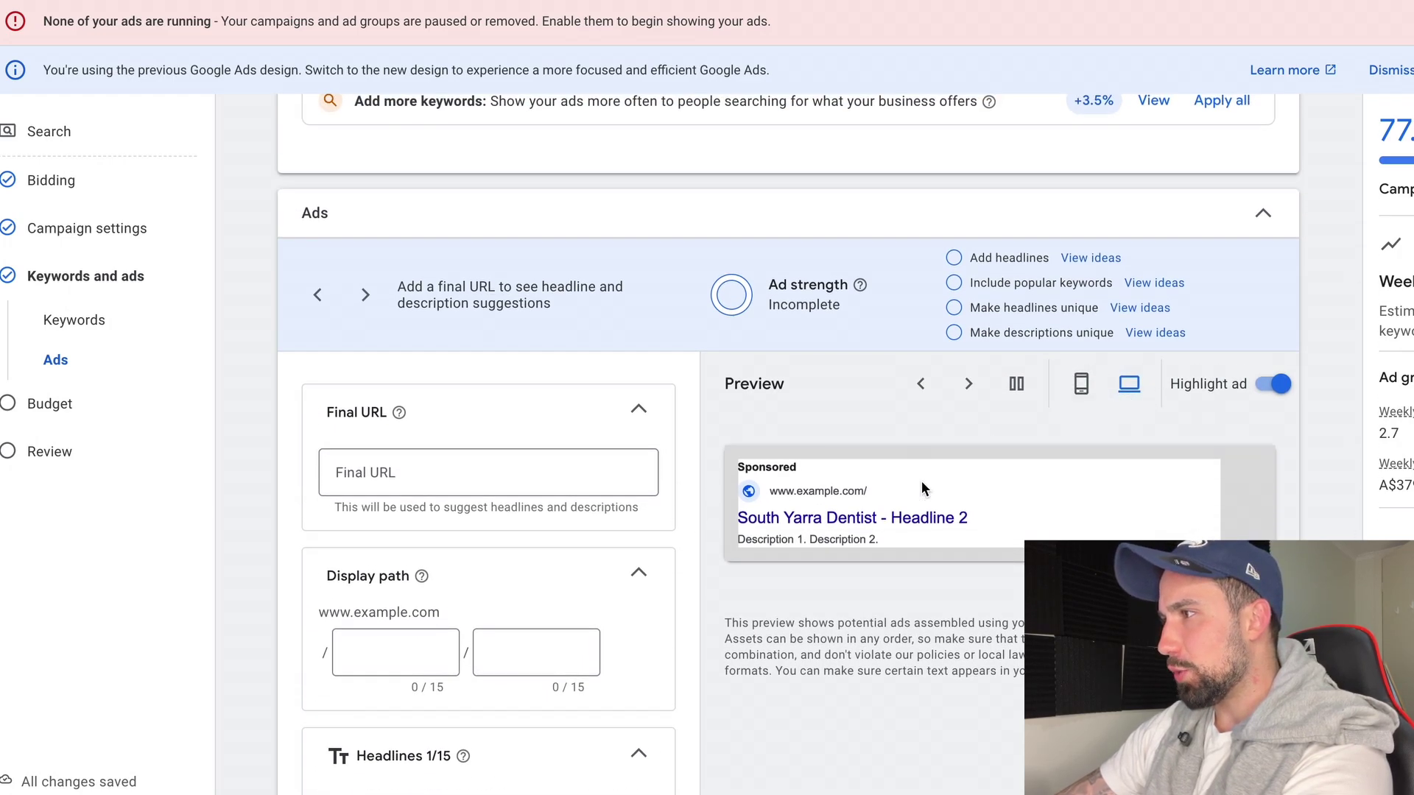
pyautogui.click(1080, 383)
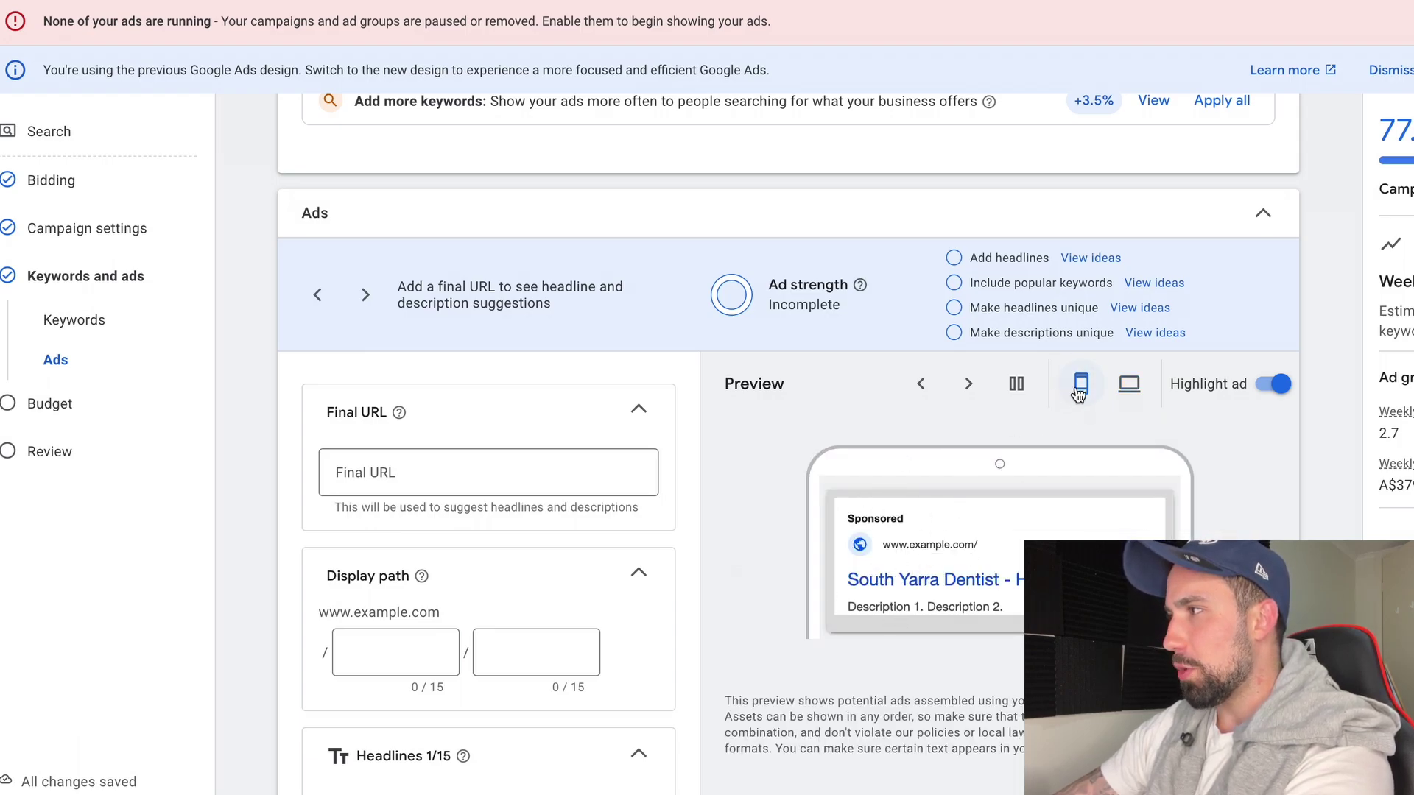
# Pin the empty third headline so that it shows only in position 3.
pyautogui.scroll(-5, 908, 573)
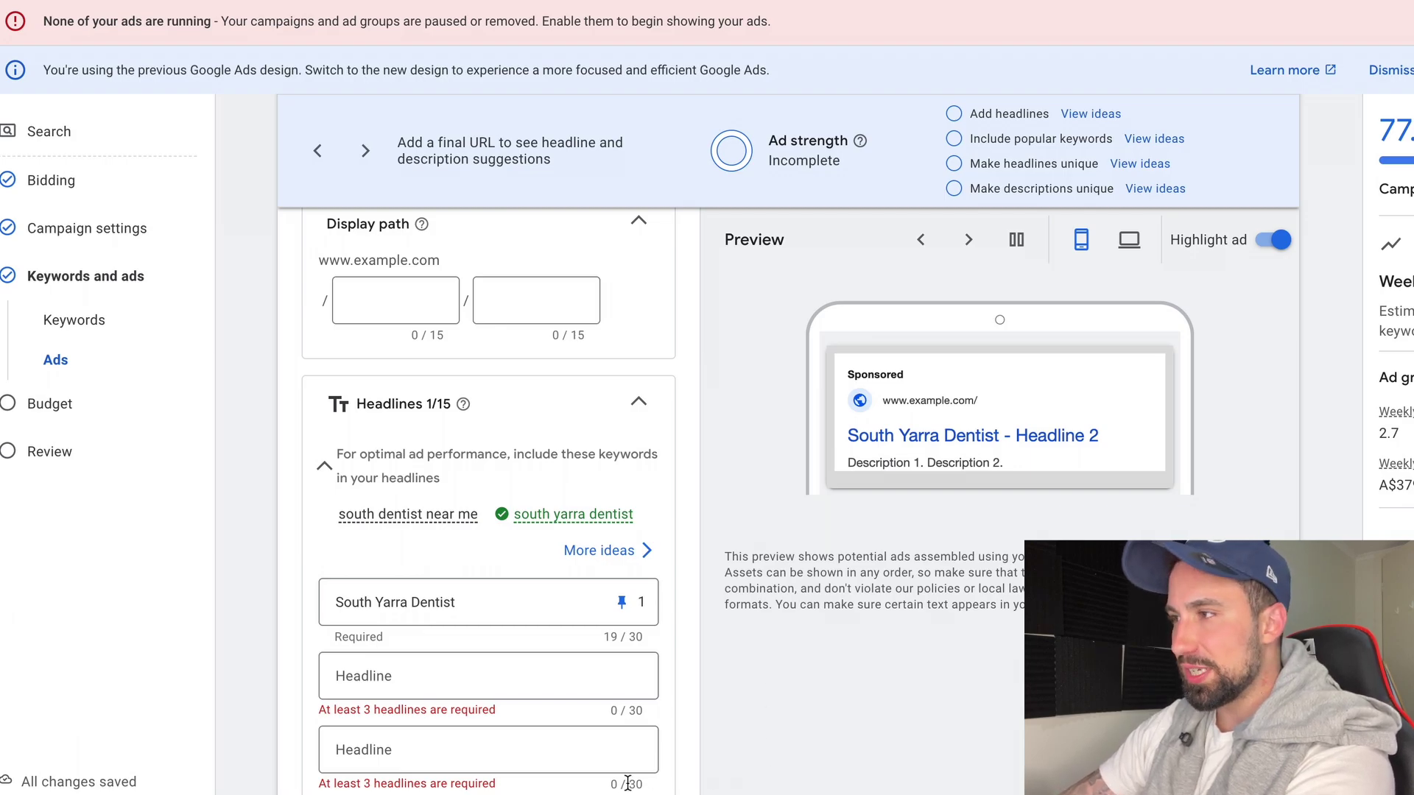
pyautogui.click(514, 751)
pyautogui.scroll(-1, 514, 751)
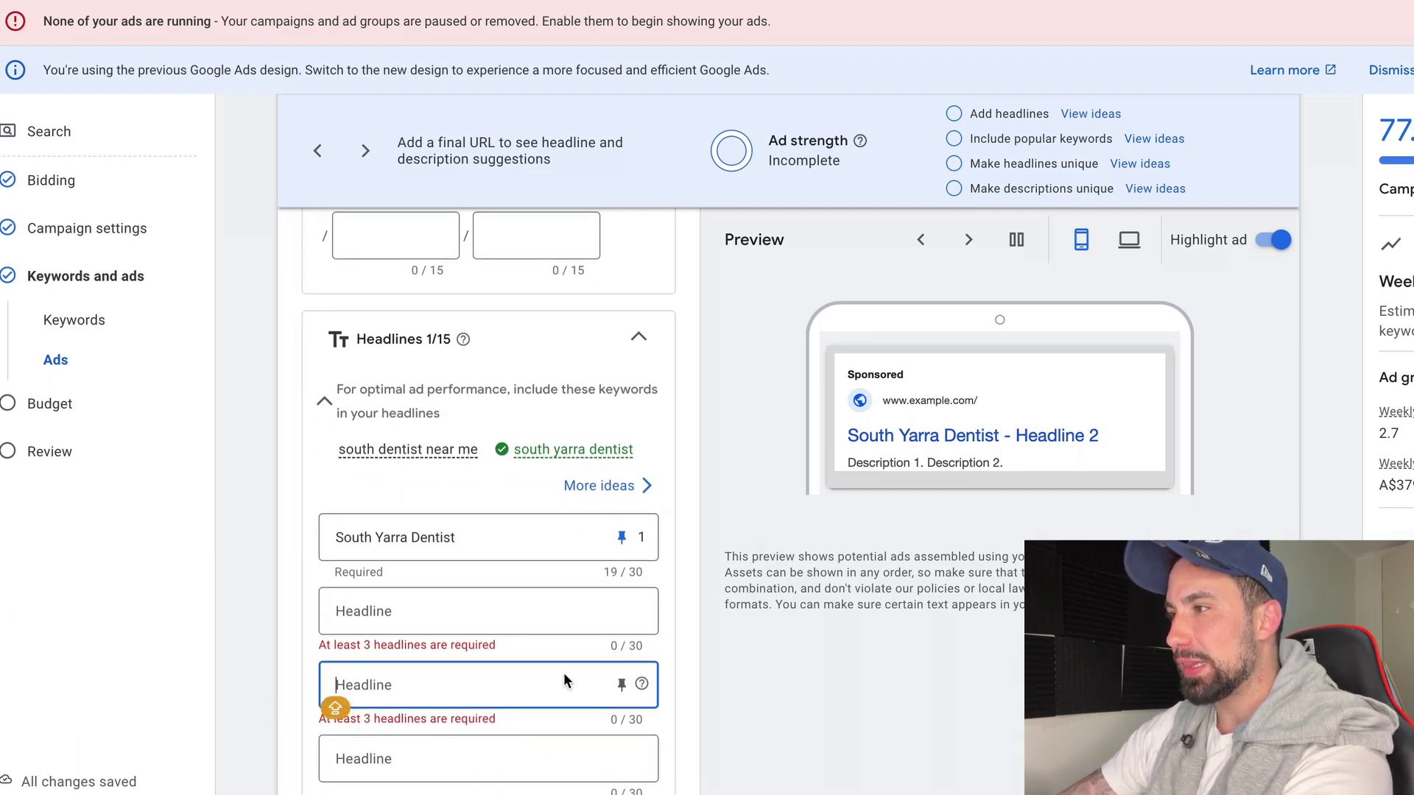
pyautogui.click(617, 685)
pyautogui.click(723, 603)
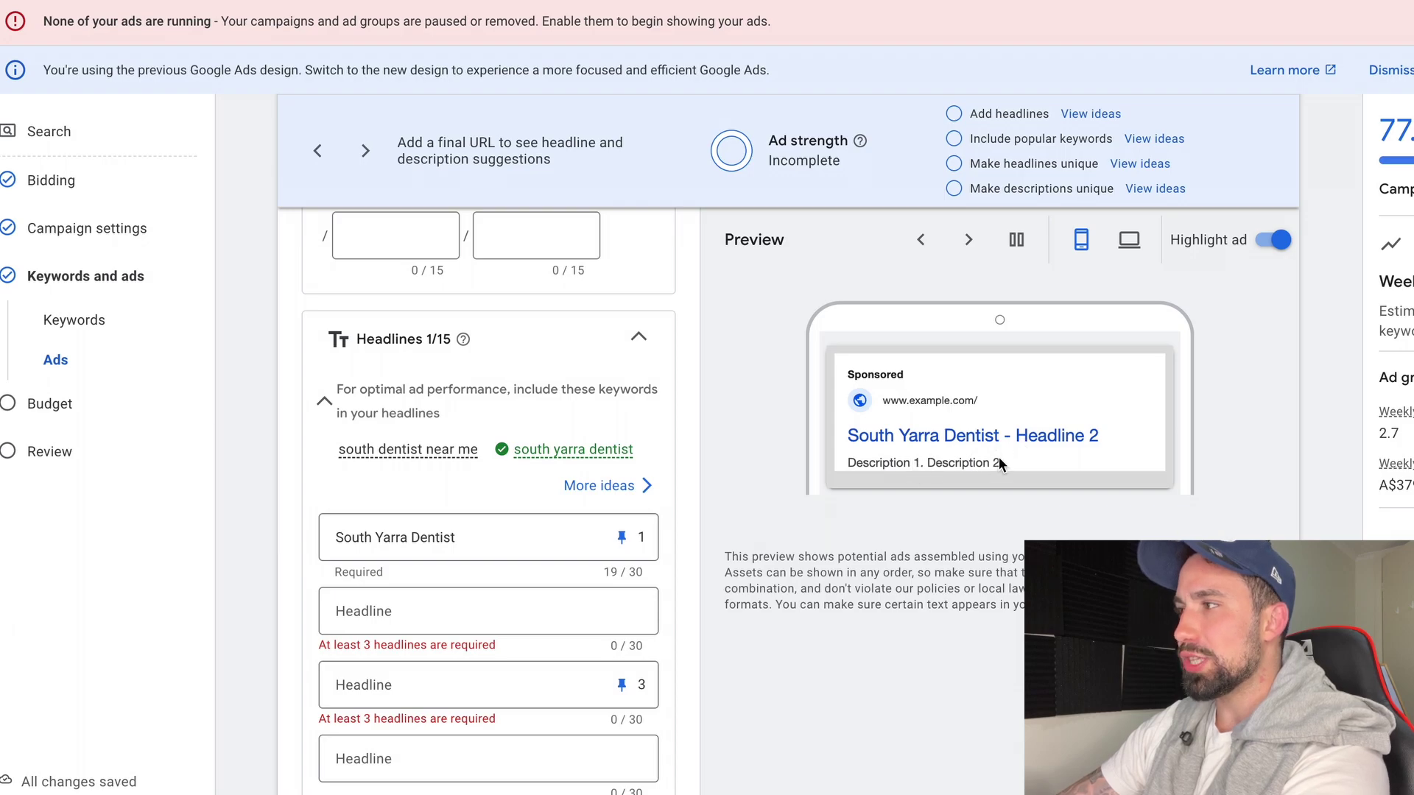
# Switch the ad preview to desktop and enter "Book Now" as the third headline.
pyautogui.click(1130, 258)
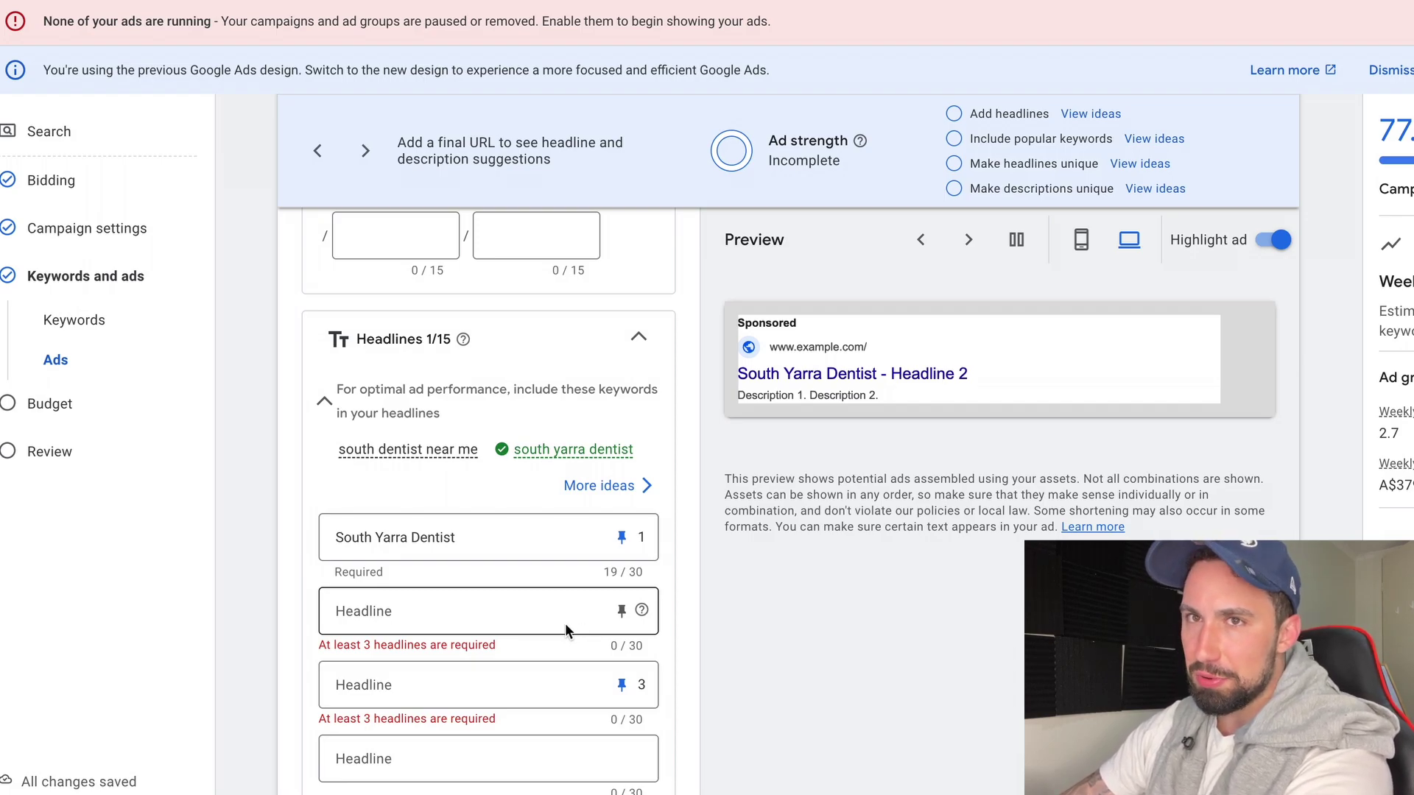
pyautogui.scroll(-1, 556, 663)
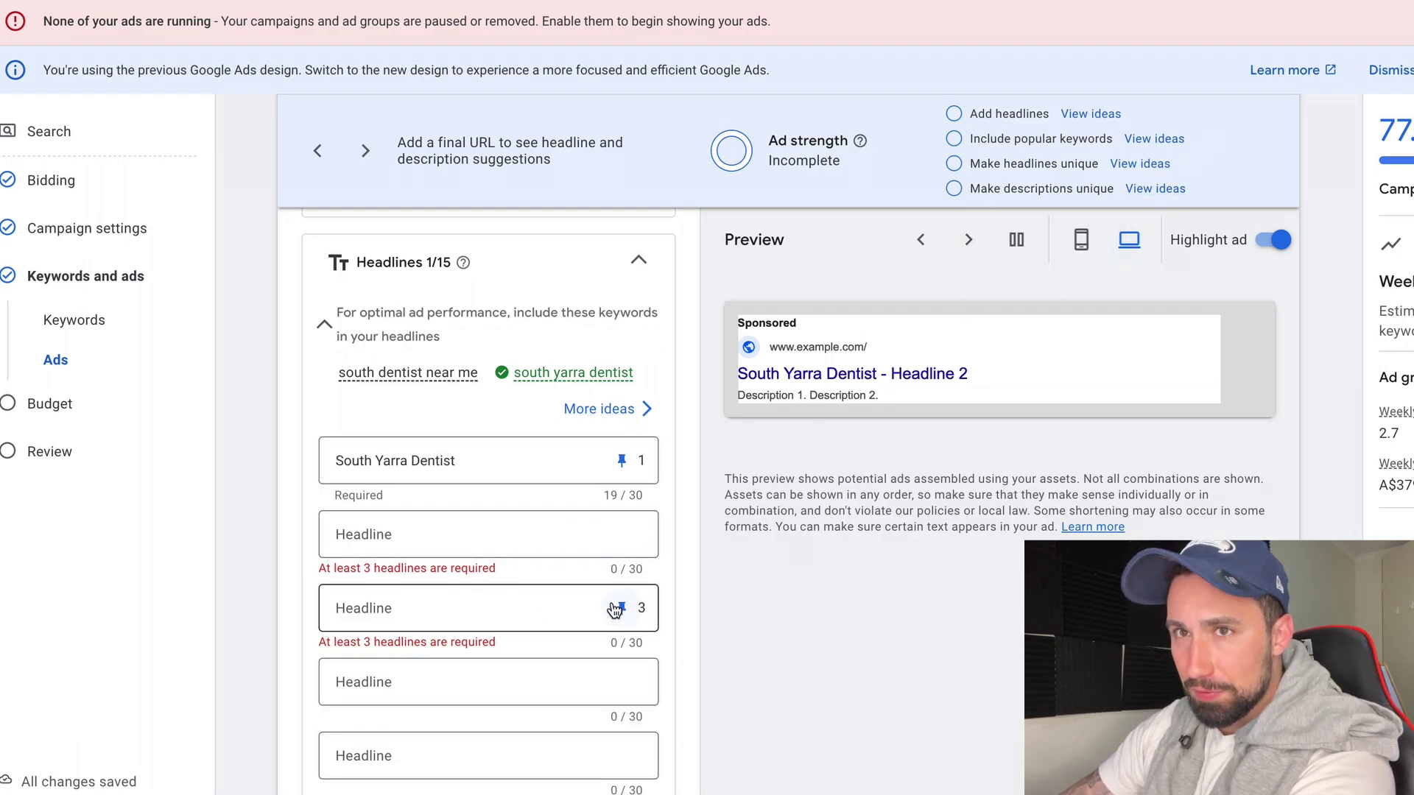
pyautogui.click(617, 609)
pyautogui.click(838, 611)
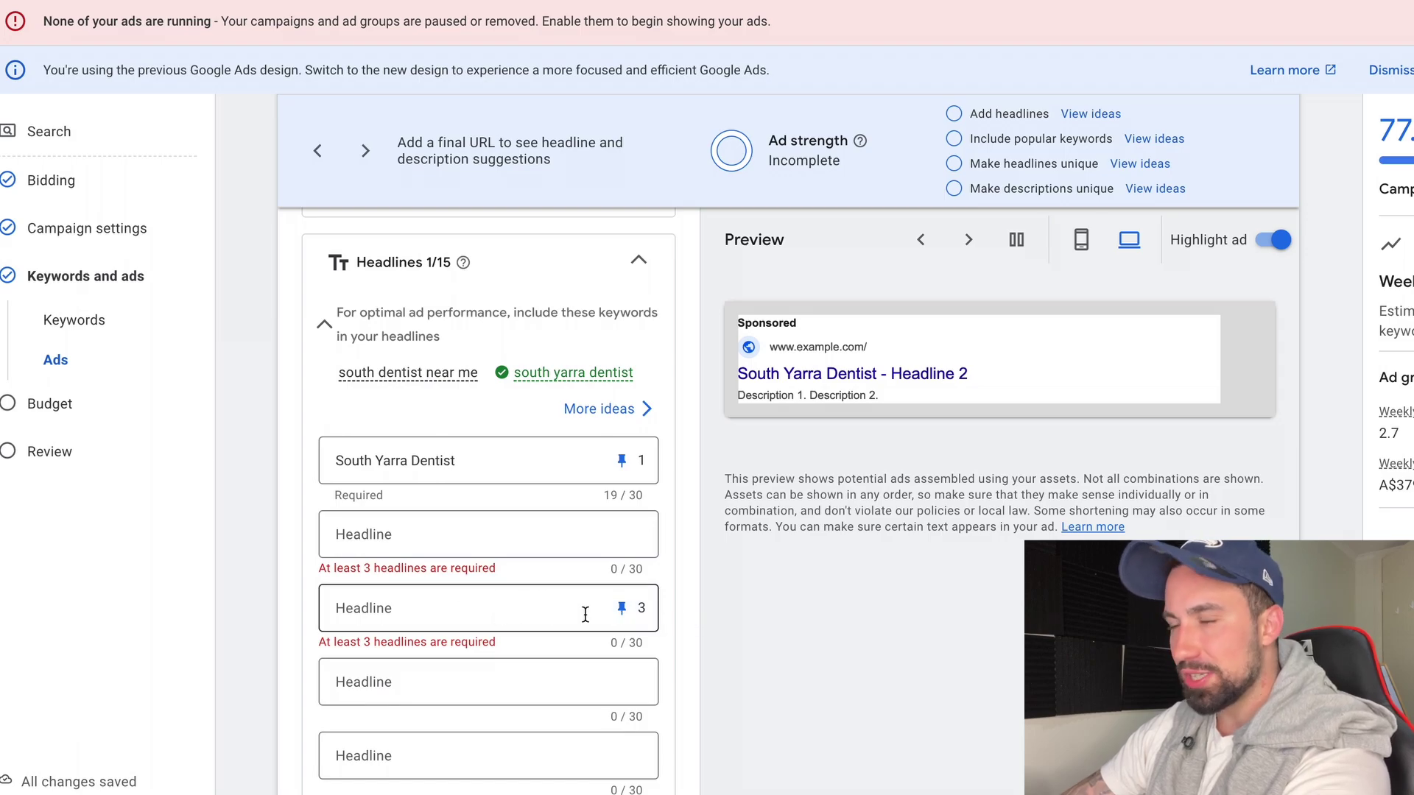
pyautogui.click(529, 608)
pyautogui.click(799, 631)
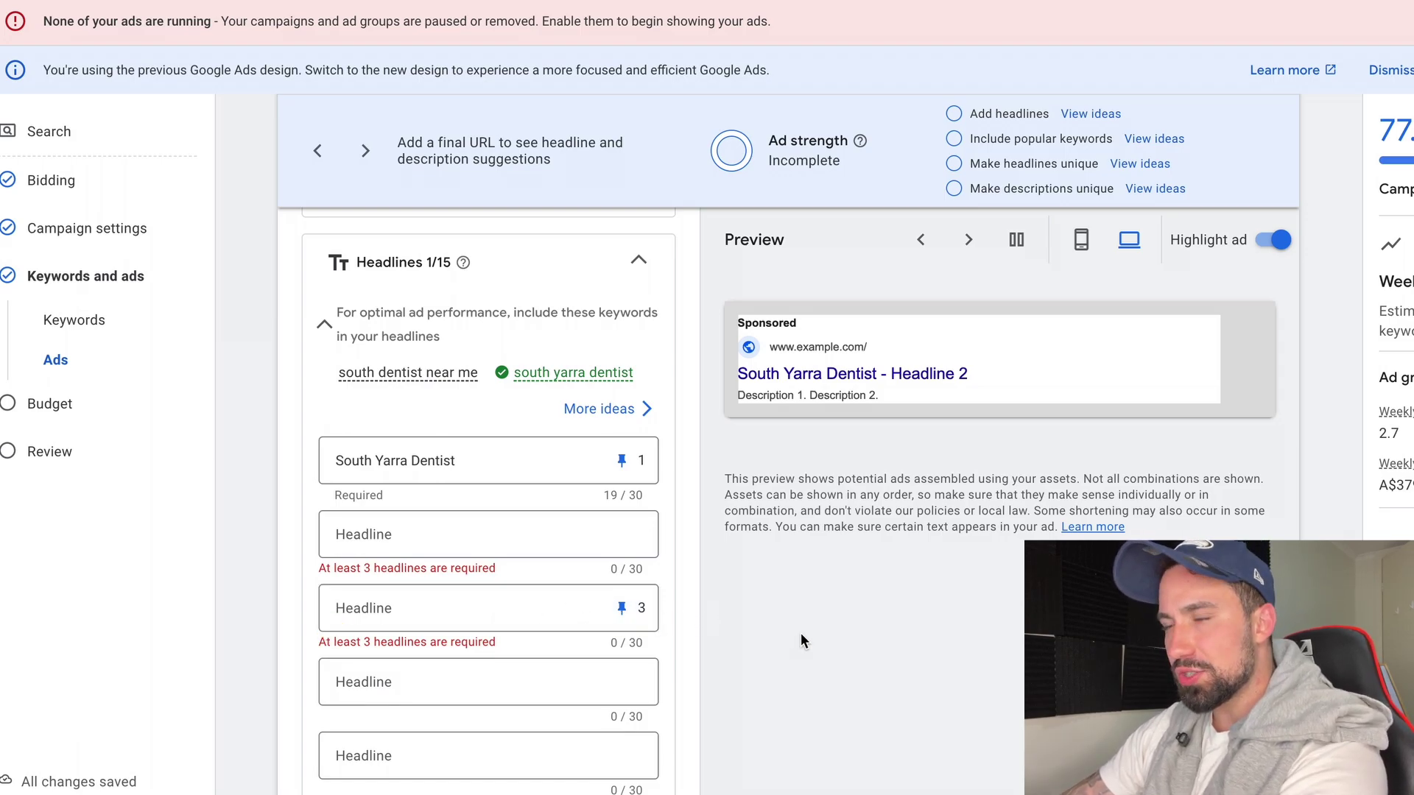
pyautogui.click(528, 603)
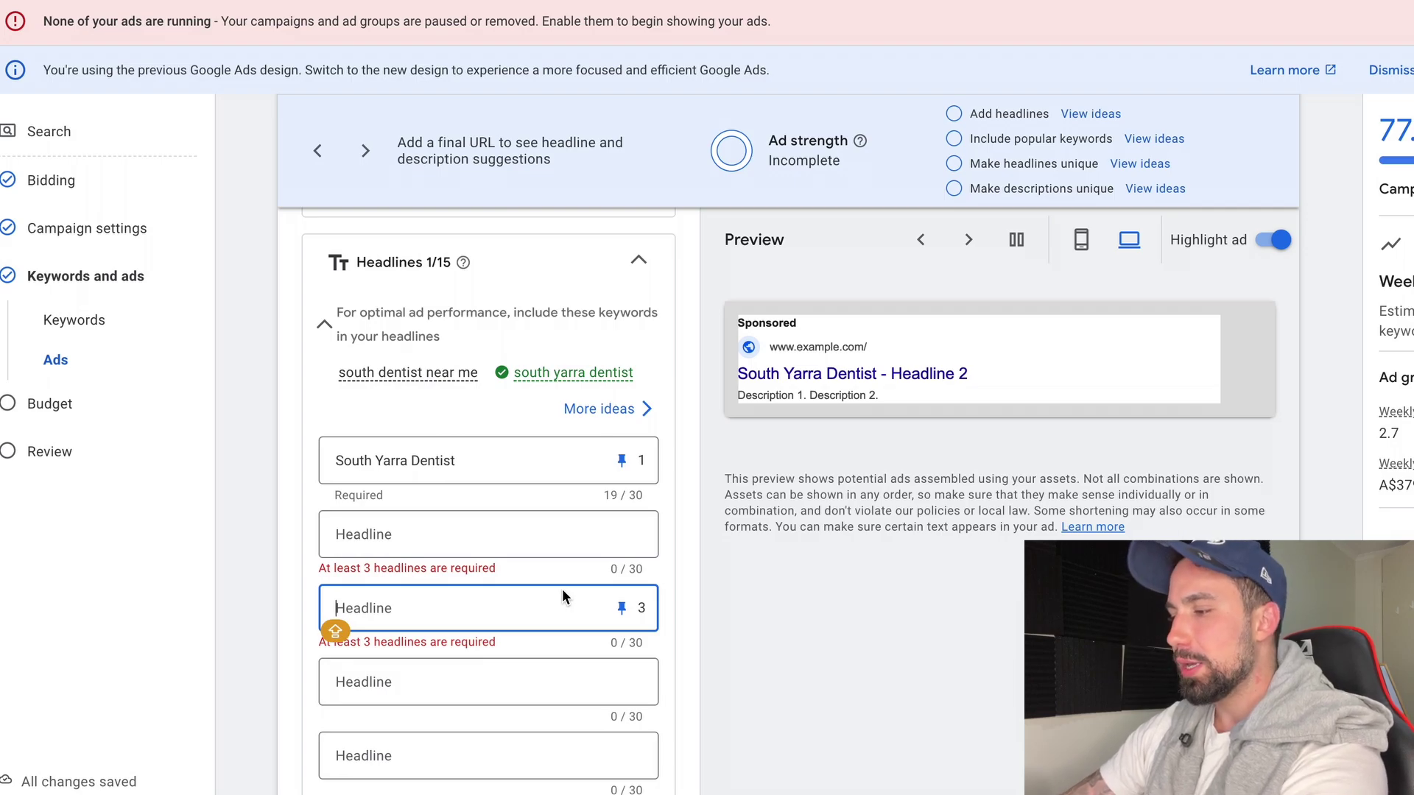
pyautogui.click(758, 620)
pyautogui.click(531, 603)
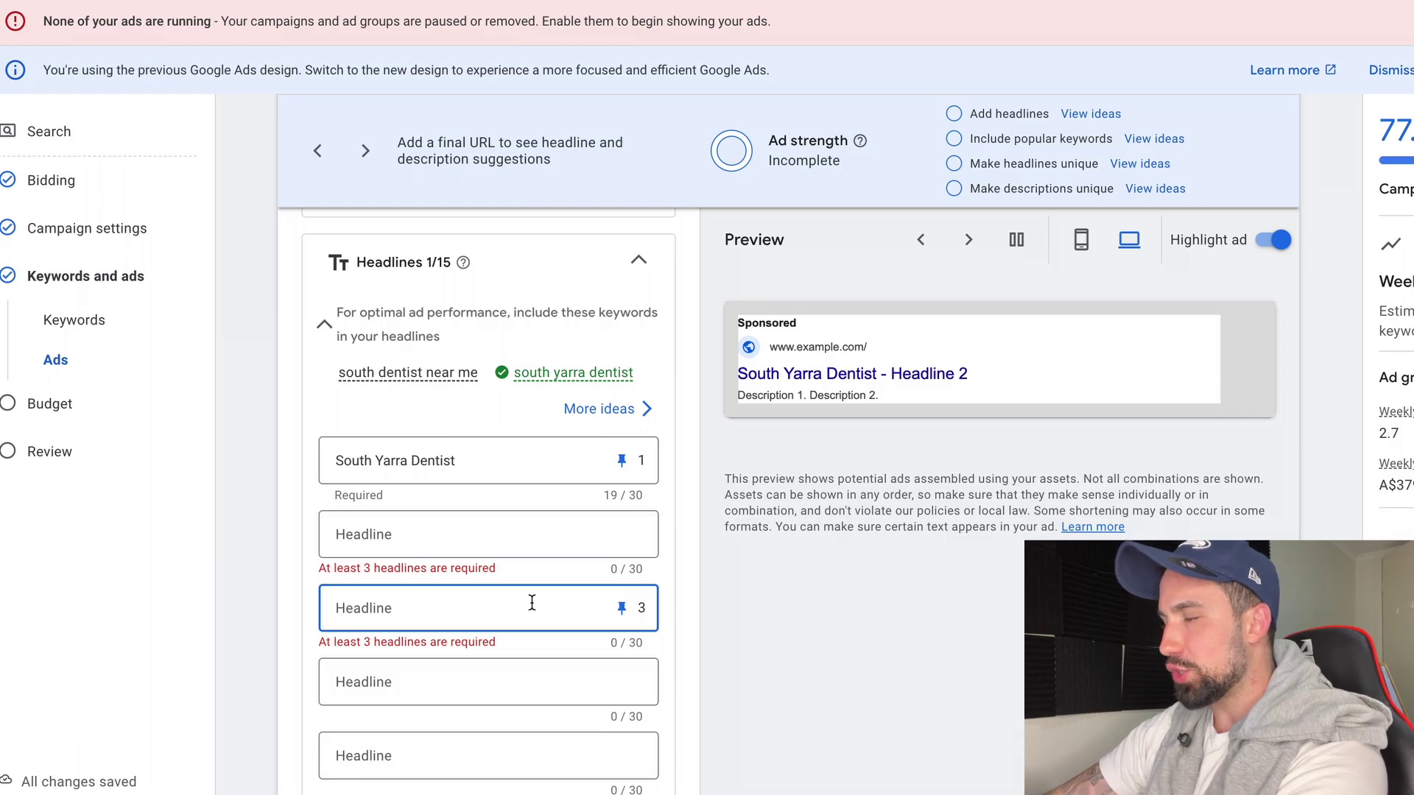
pyautogui.write('Book Now')
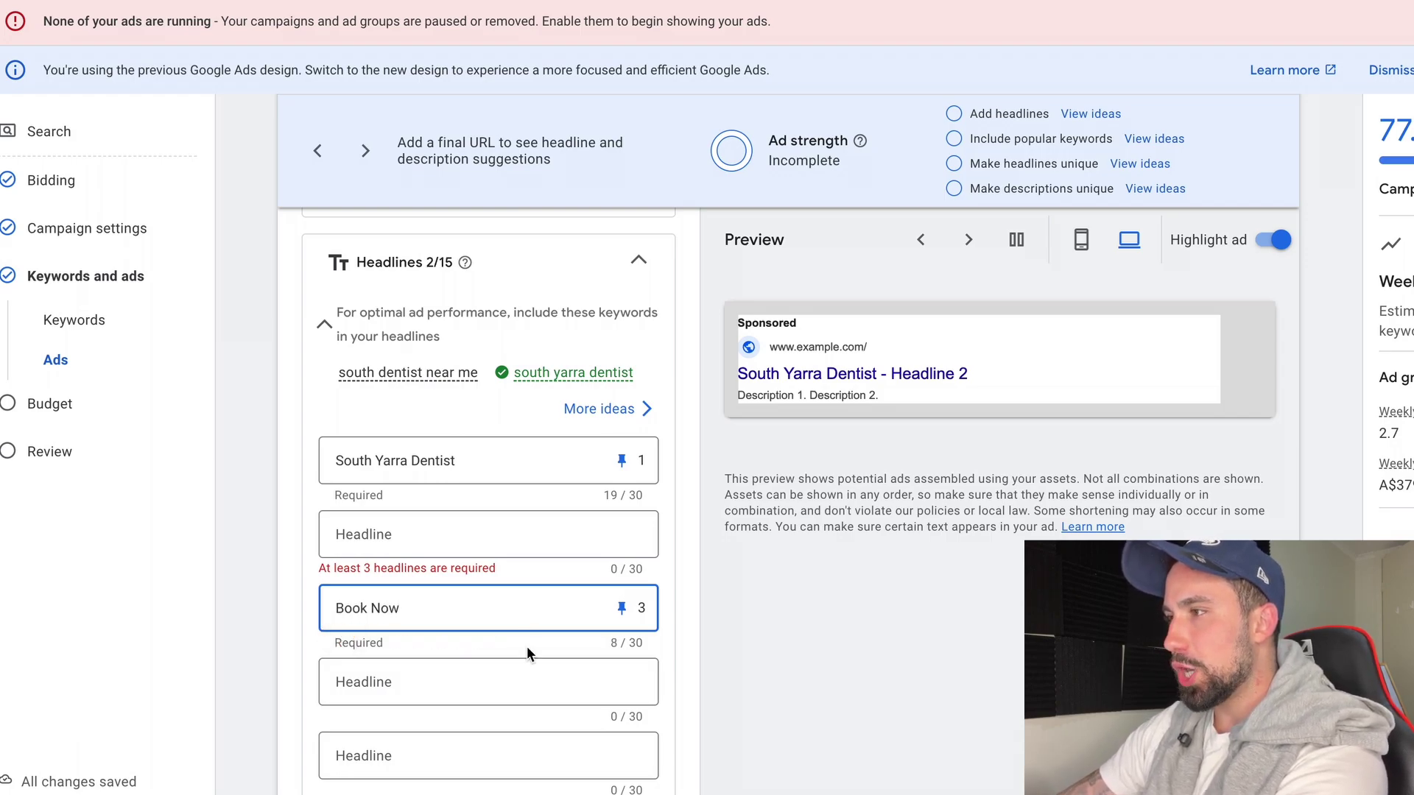
pyautogui.click(516, 669)
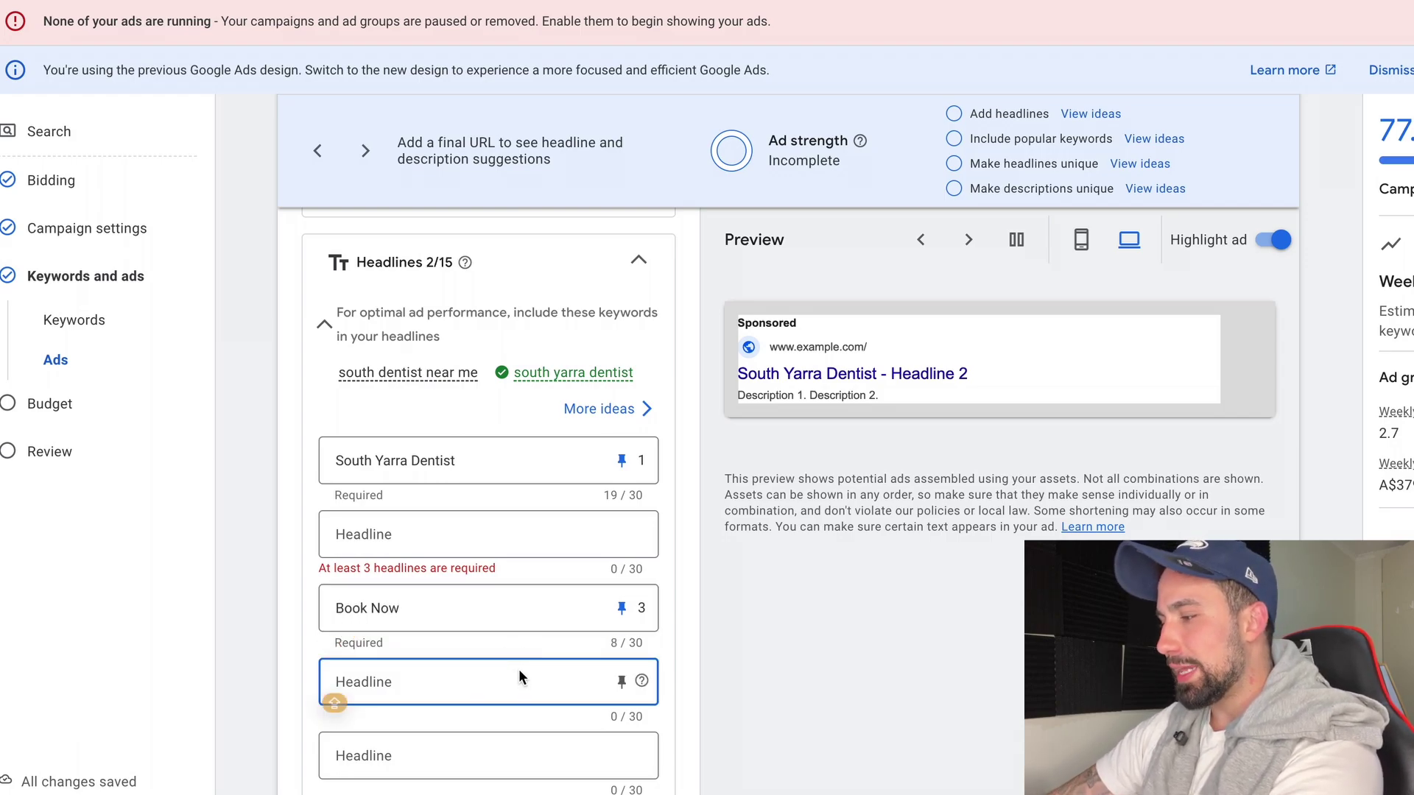
pyautogui.write('Con')
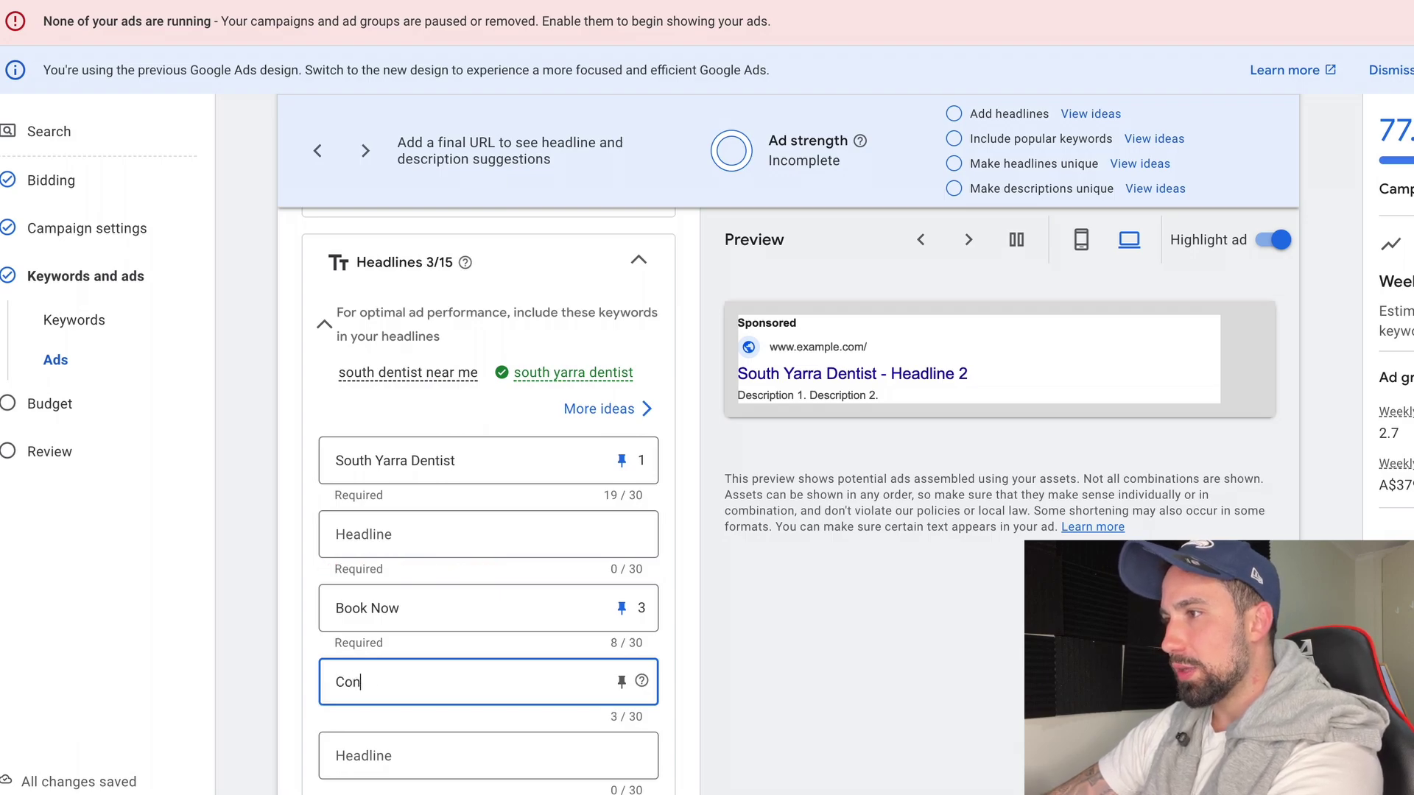
pyautogui.write('atact')
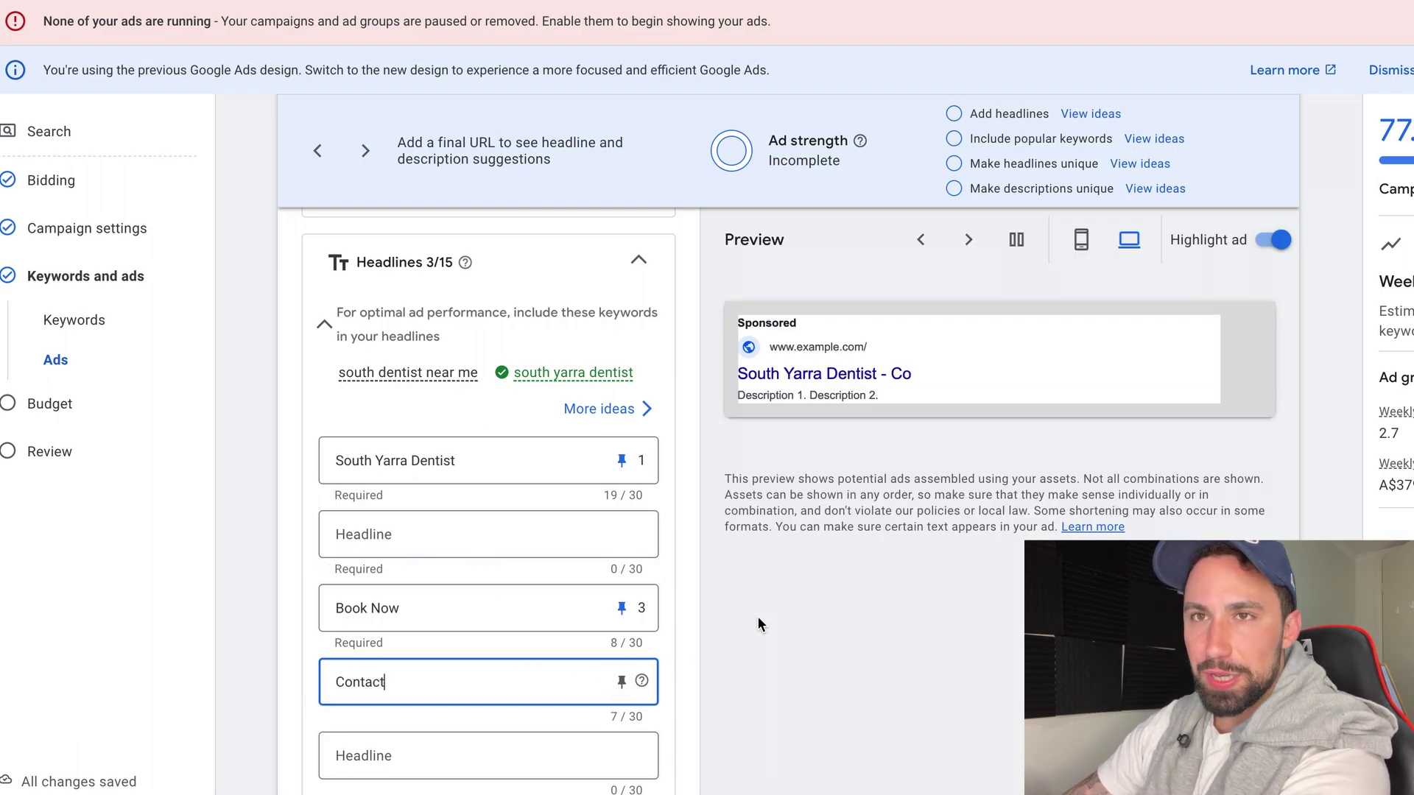
pyautogui.hotkey('ctrl', 'a')
pyautogui.press('BackSpace')
pyautogui.click(672, 647)
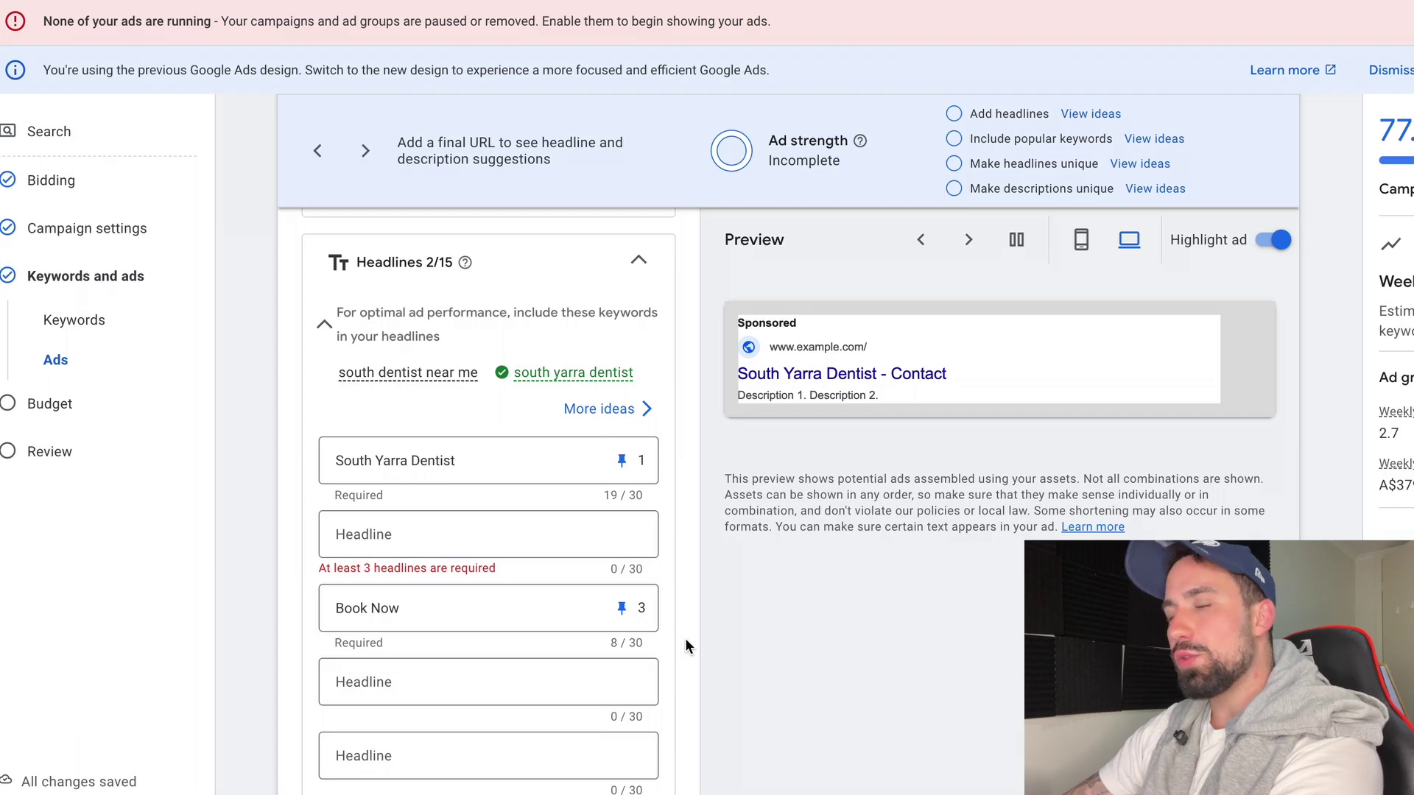
pyautogui.click(627, 692)
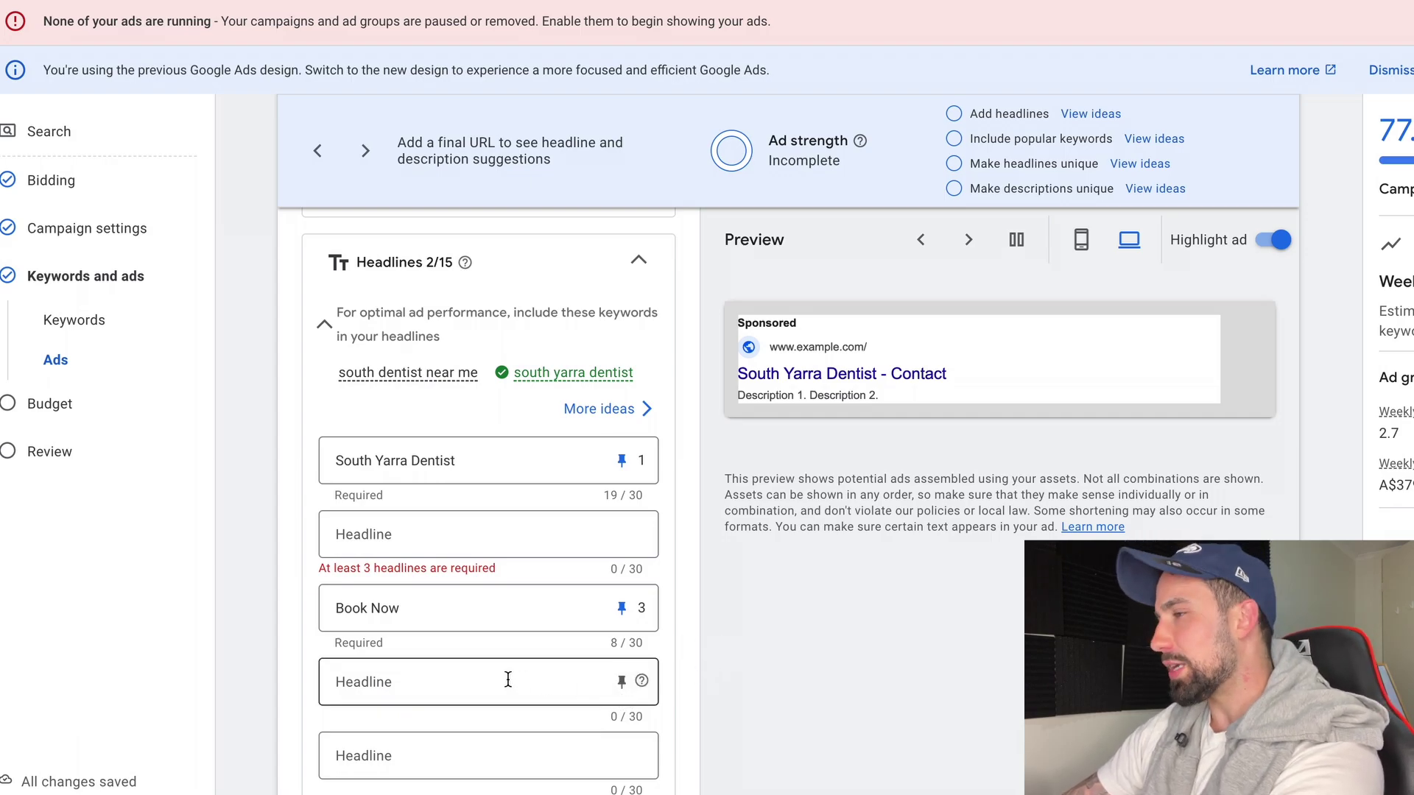
pyautogui.click(532, 527)
# Change the pinning of the "Book Now" headline so that it shows only in position 1.
pyautogui.click(621, 608)
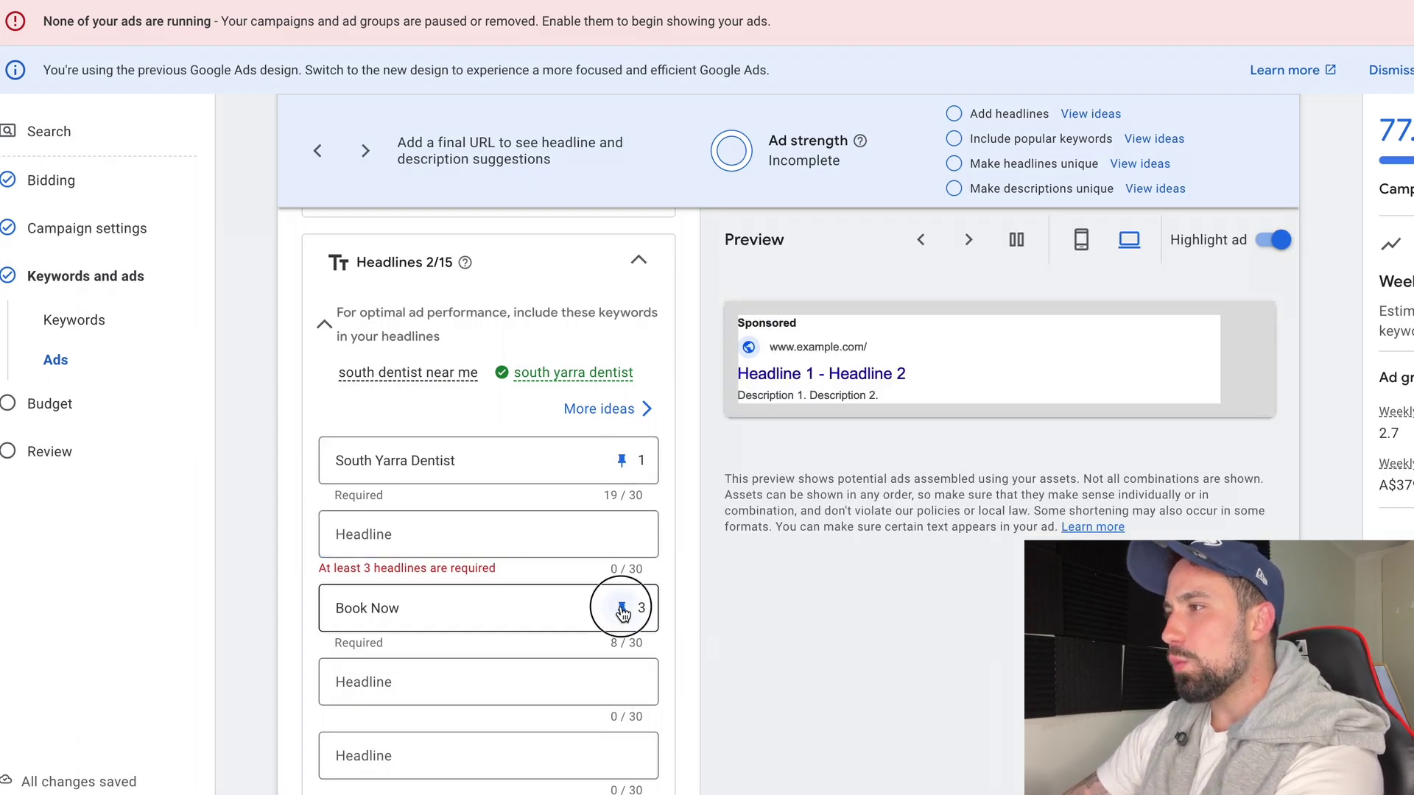
pyautogui.click(746, 240)
pyautogui.click(508, 537)
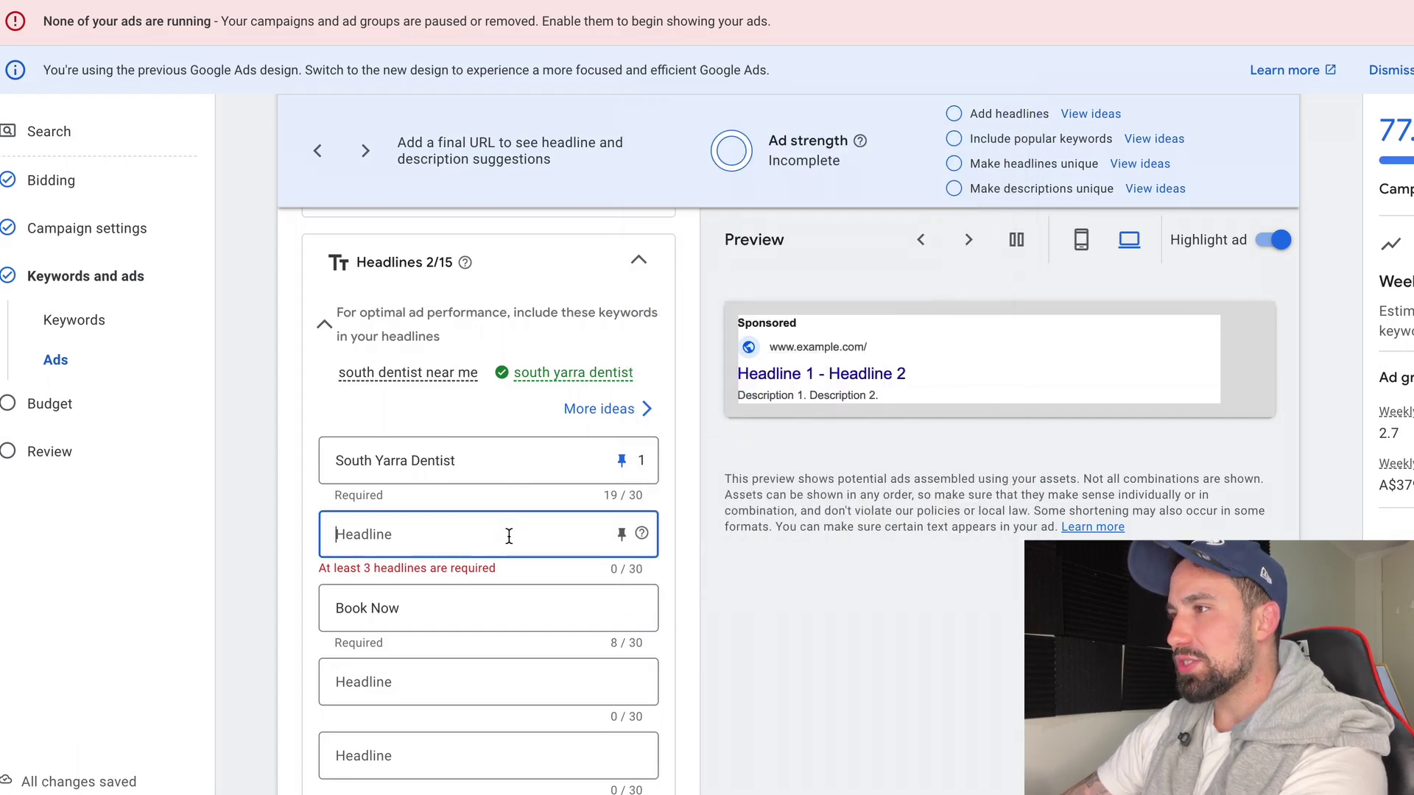
pyautogui.click(547, 601)
pyautogui.click(615, 607)
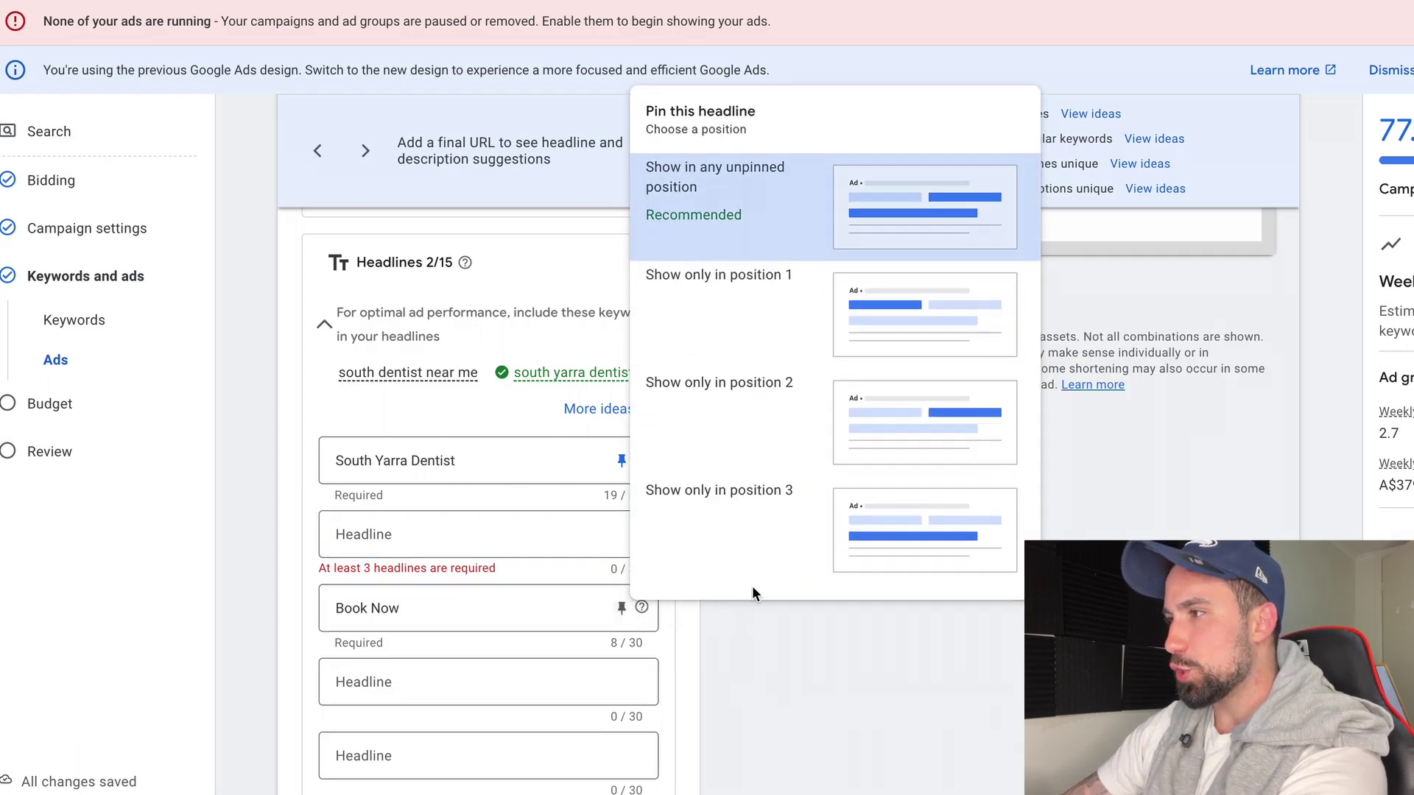
pyautogui.click(775, 282)
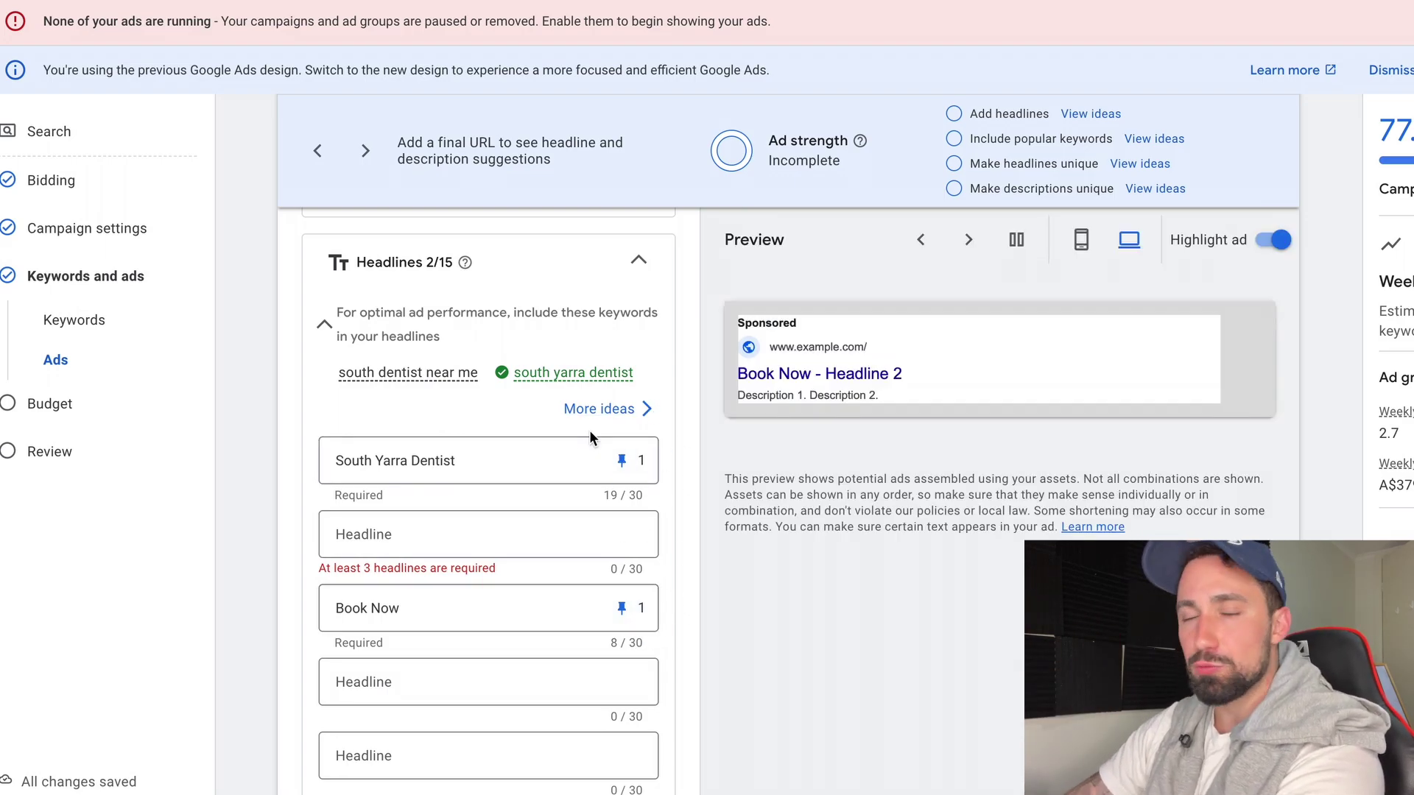
# Unpin the "Book Now" headline so that it shows in any unpinned position.
pyautogui.click(641, 609)
pyautogui.click(766, 237)
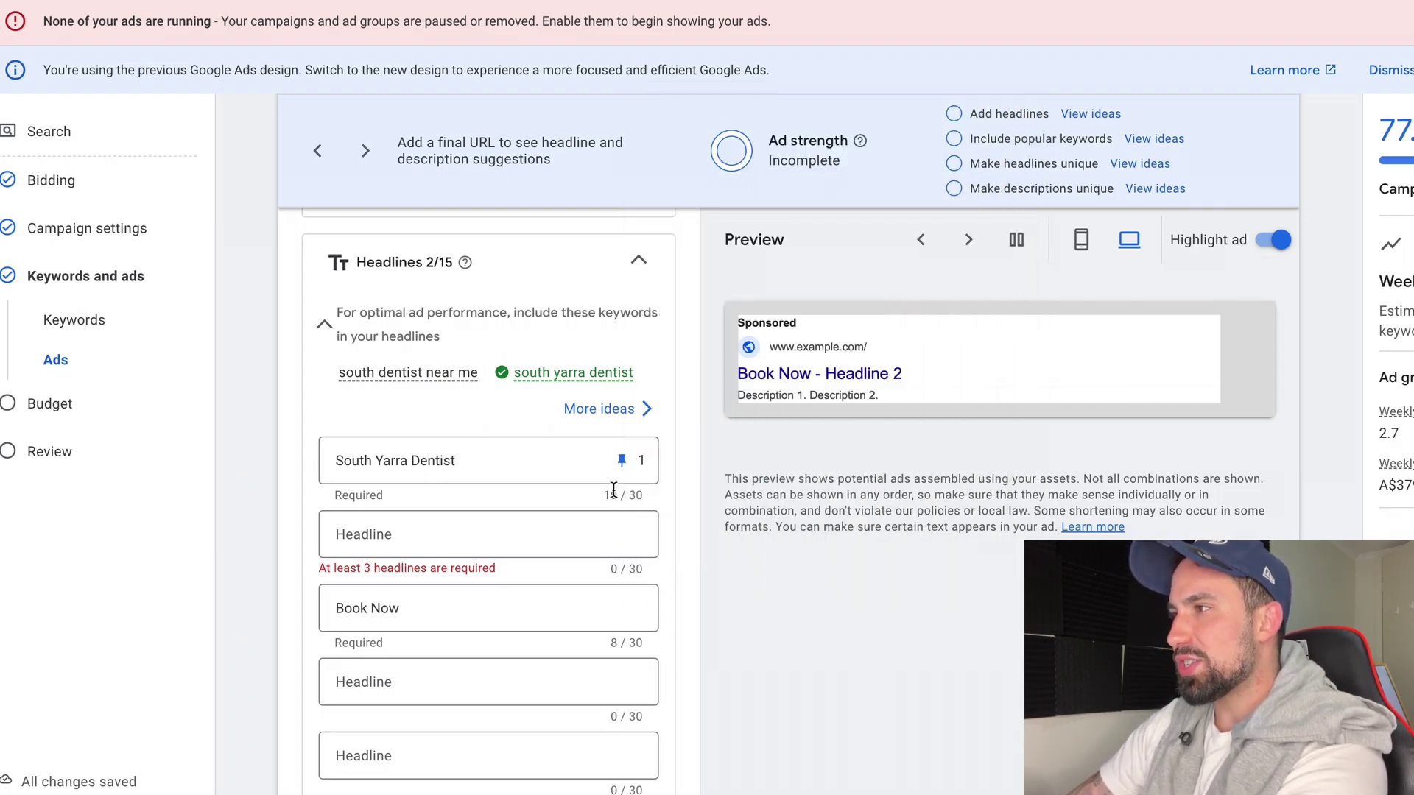
# Correct the second exact-match keyword to "[south YARRA dentist near me]".
pyautogui.scroll(10, 614, 490)
pyautogui.moveTo(457, 382); pyautogui.dragTo(316, 386)
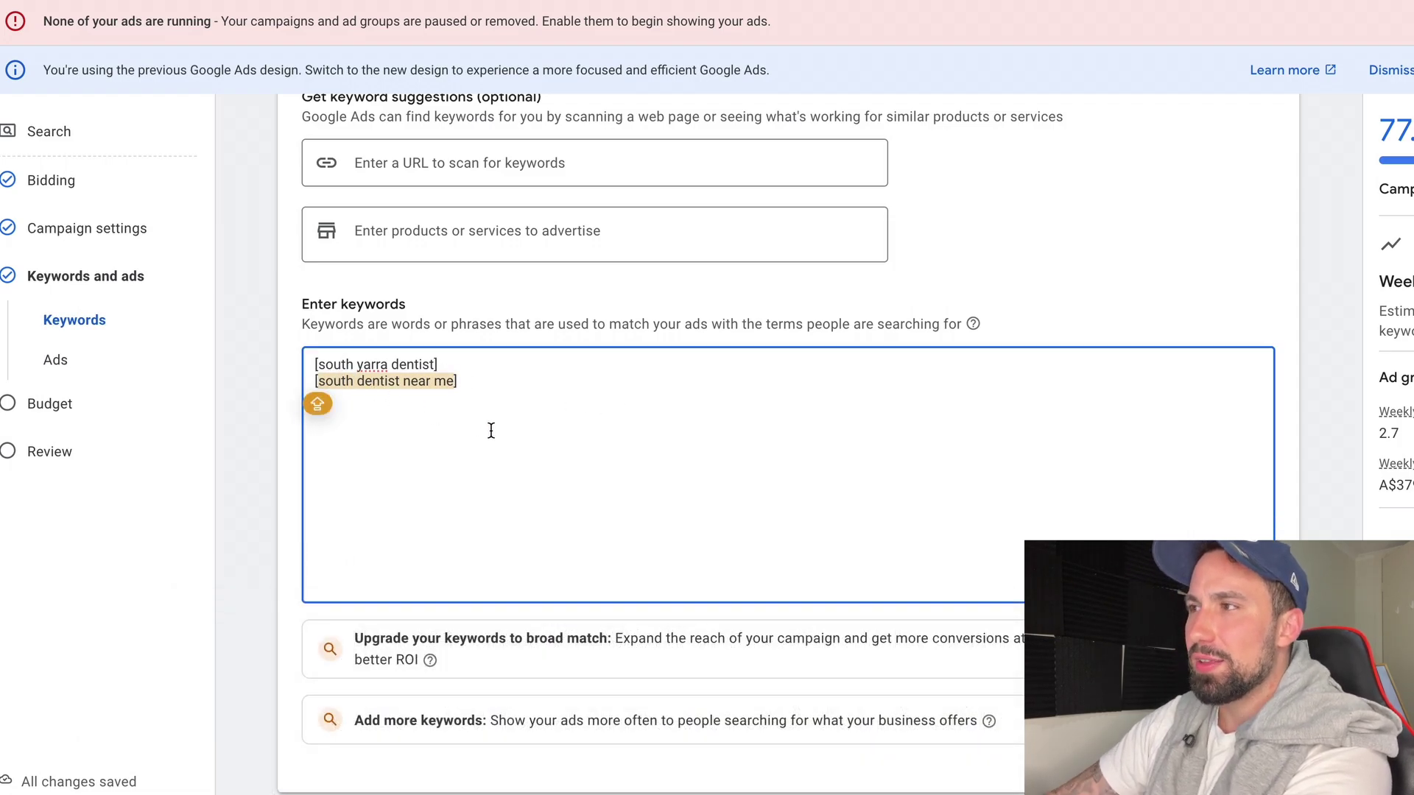
pyautogui.scroll(-1, 471, 442)
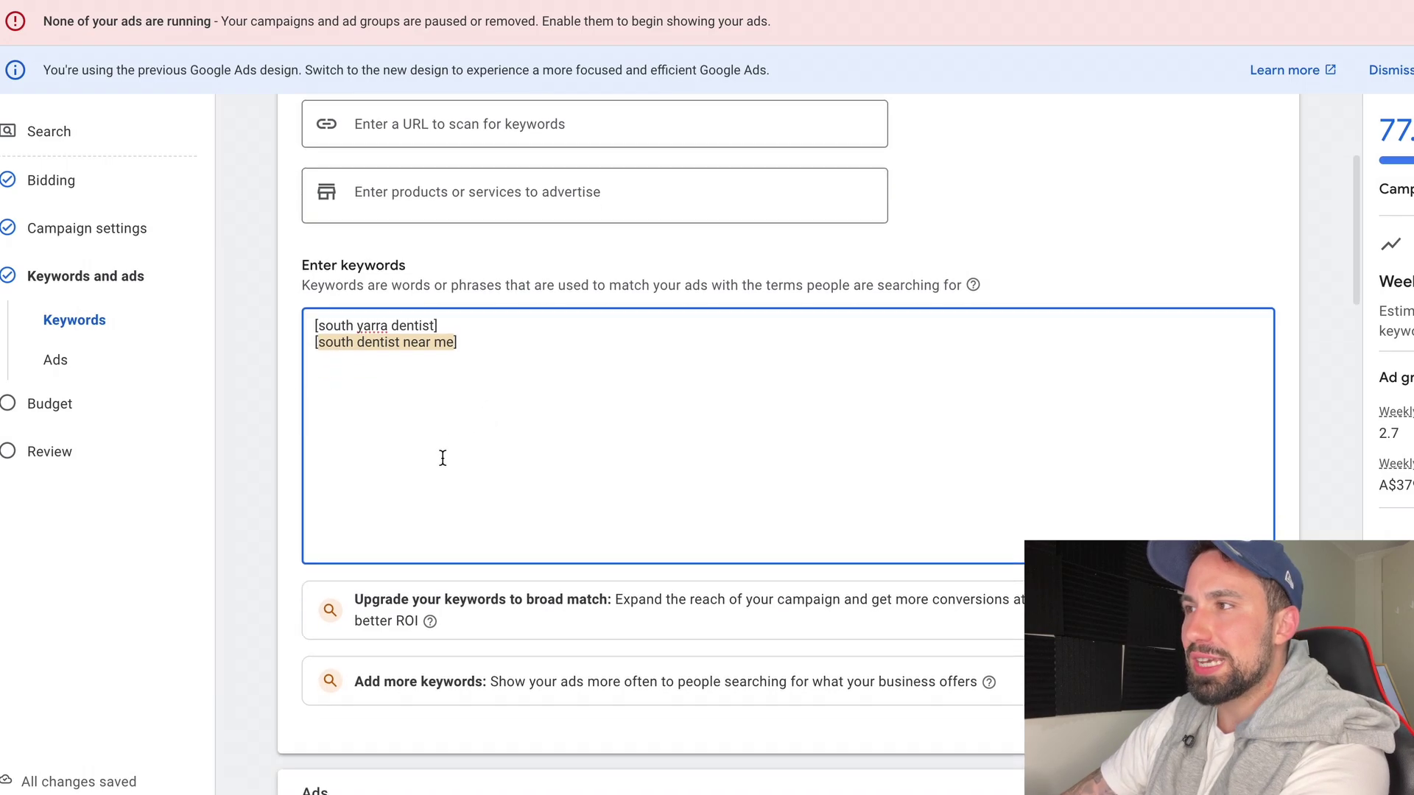
pyautogui.click(359, 345)
pyautogui.write('YARRA')
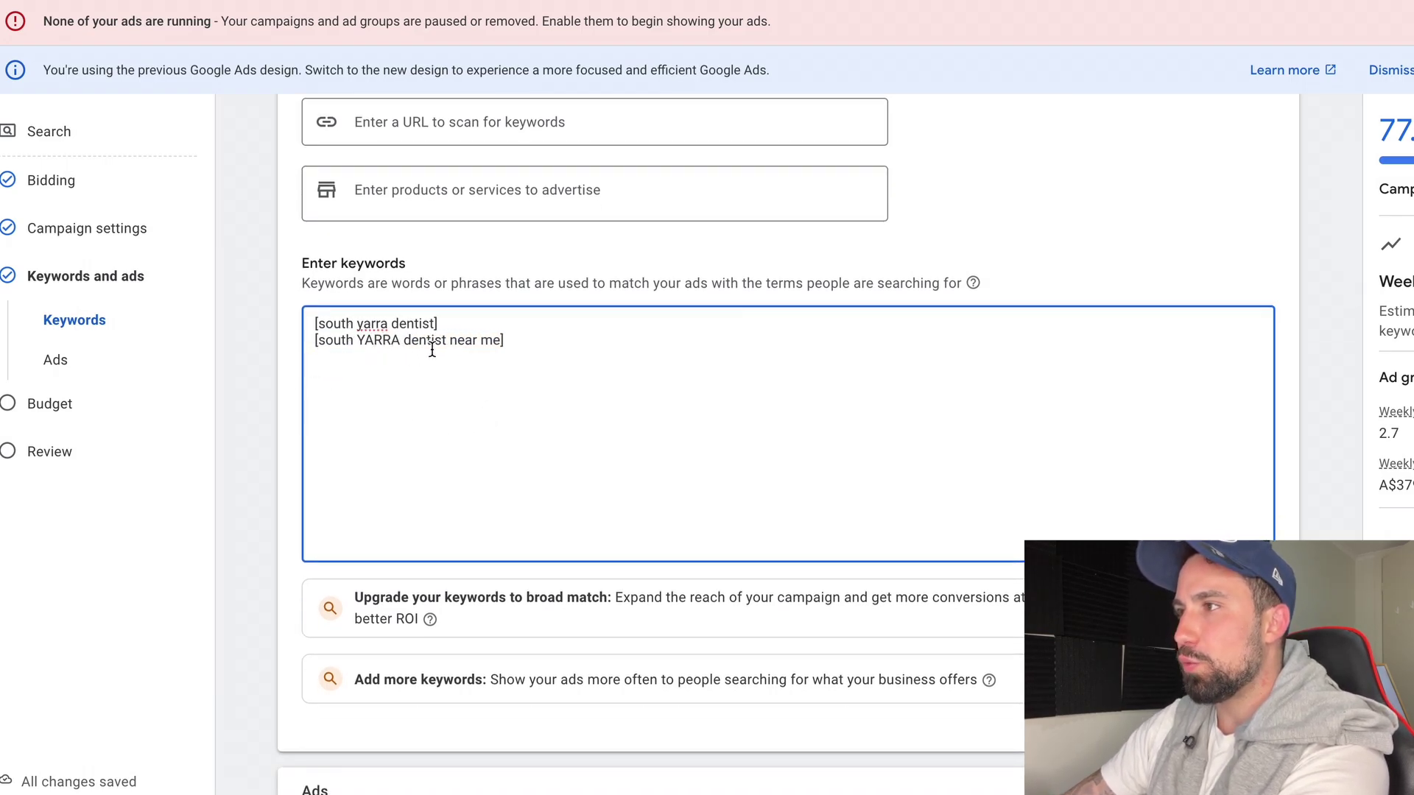
# Copy the text of the second keyword, without its brackets, into the empty second headline.
pyautogui.moveTo(499, 339); pyautogui.dragTo(328, 345)
pyautogui.hotkey('ctrl', 'c')
pyautogui.scroll(-10, 576, 458)
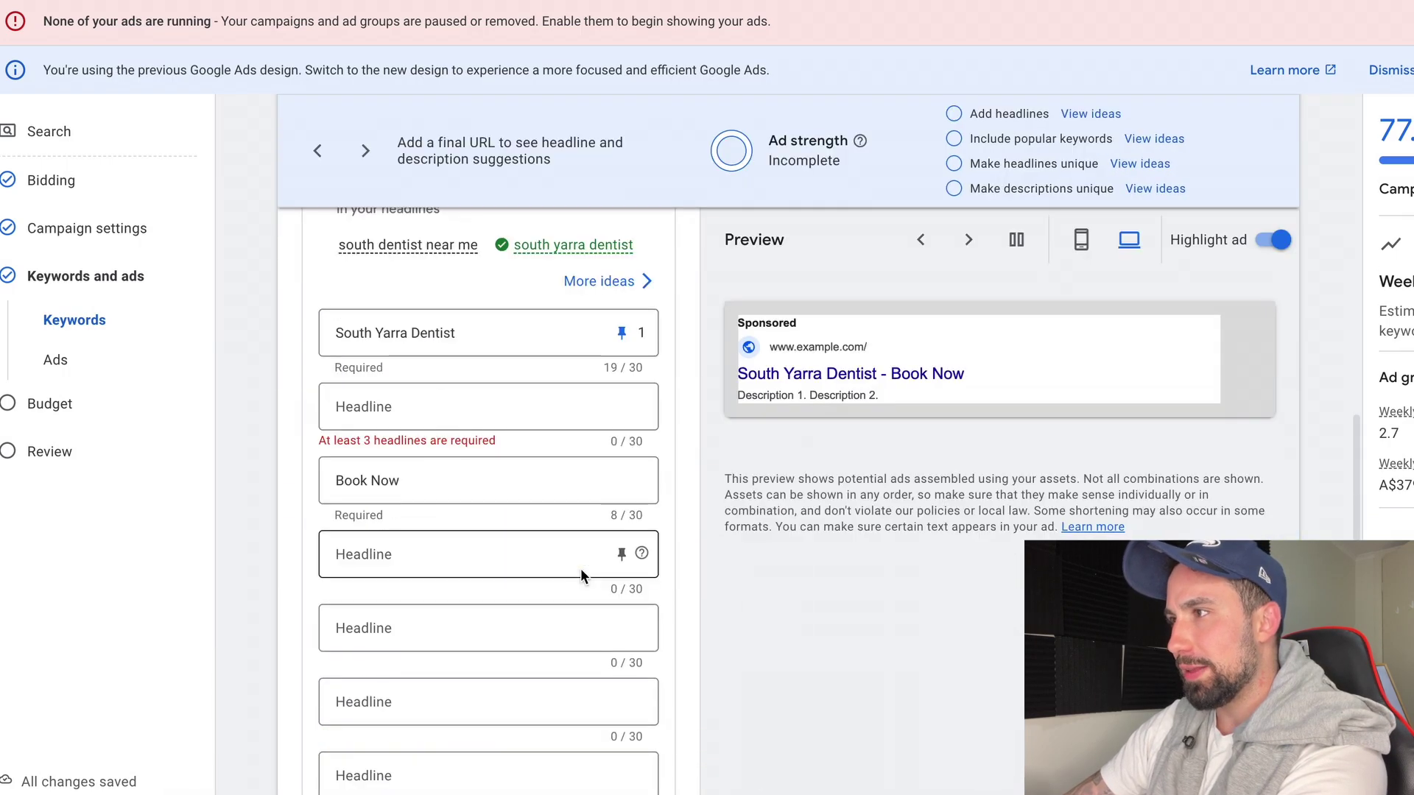
pyautogui.click(471, 408)
pyautogui.hotkey('ctrl', 'v')
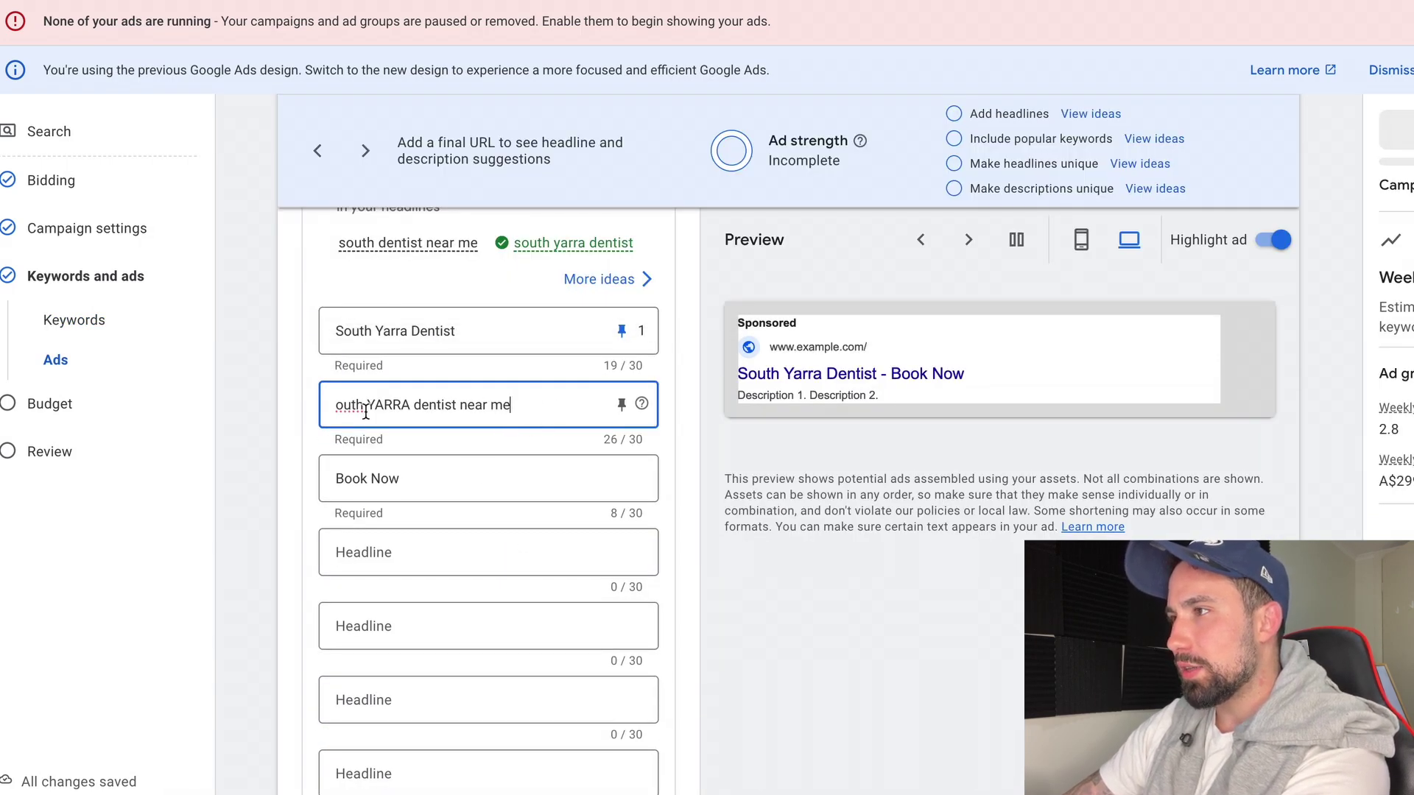
# Edit the second headline to read "South YARRA Dentist Near You", with each word capitalised.
pyautogui.click(338, 405)
pyautogui.write('S')
pyautogui.click(432, 405)
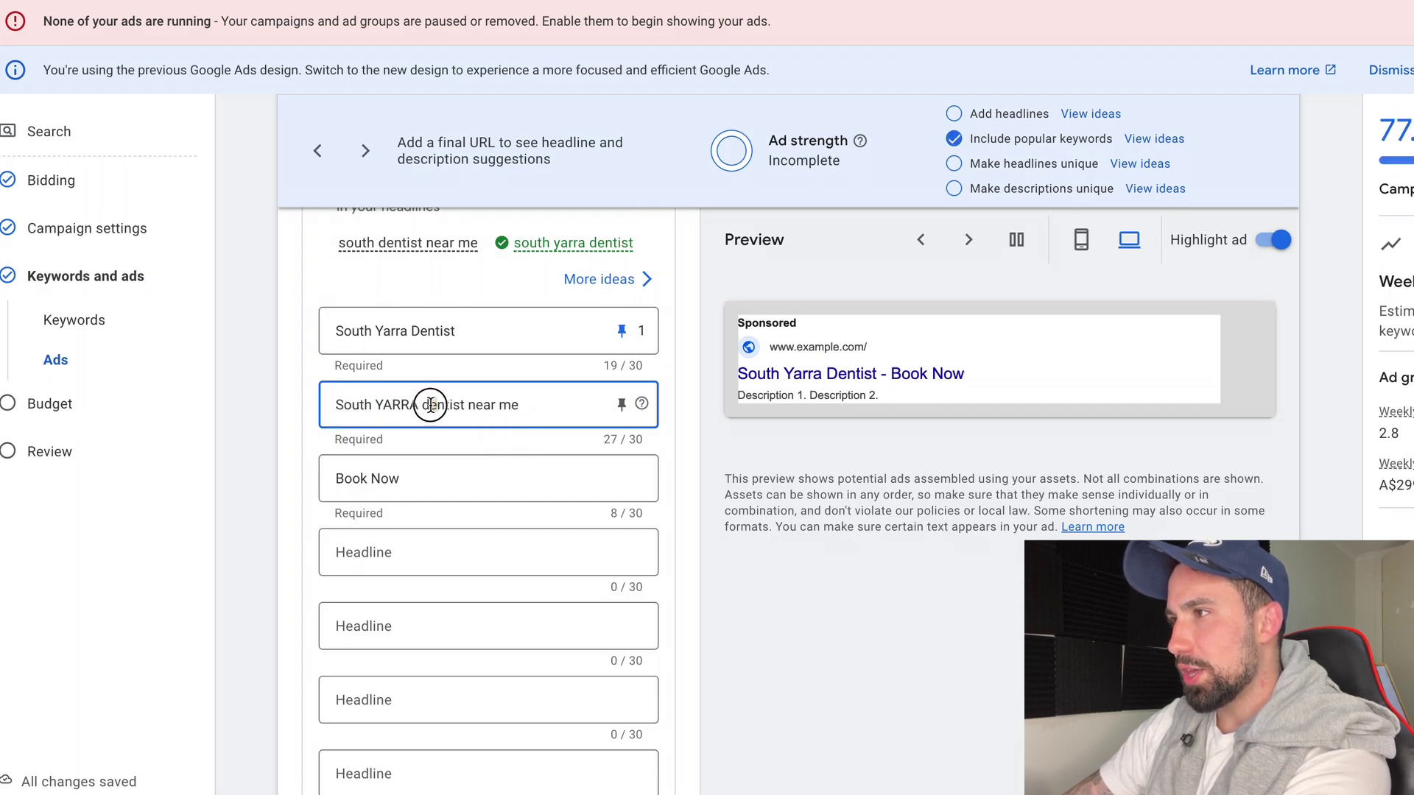
pyautogui.click(421, 434)
pyautogui.click(430, 434)
pyautogui.press('BackSpace')
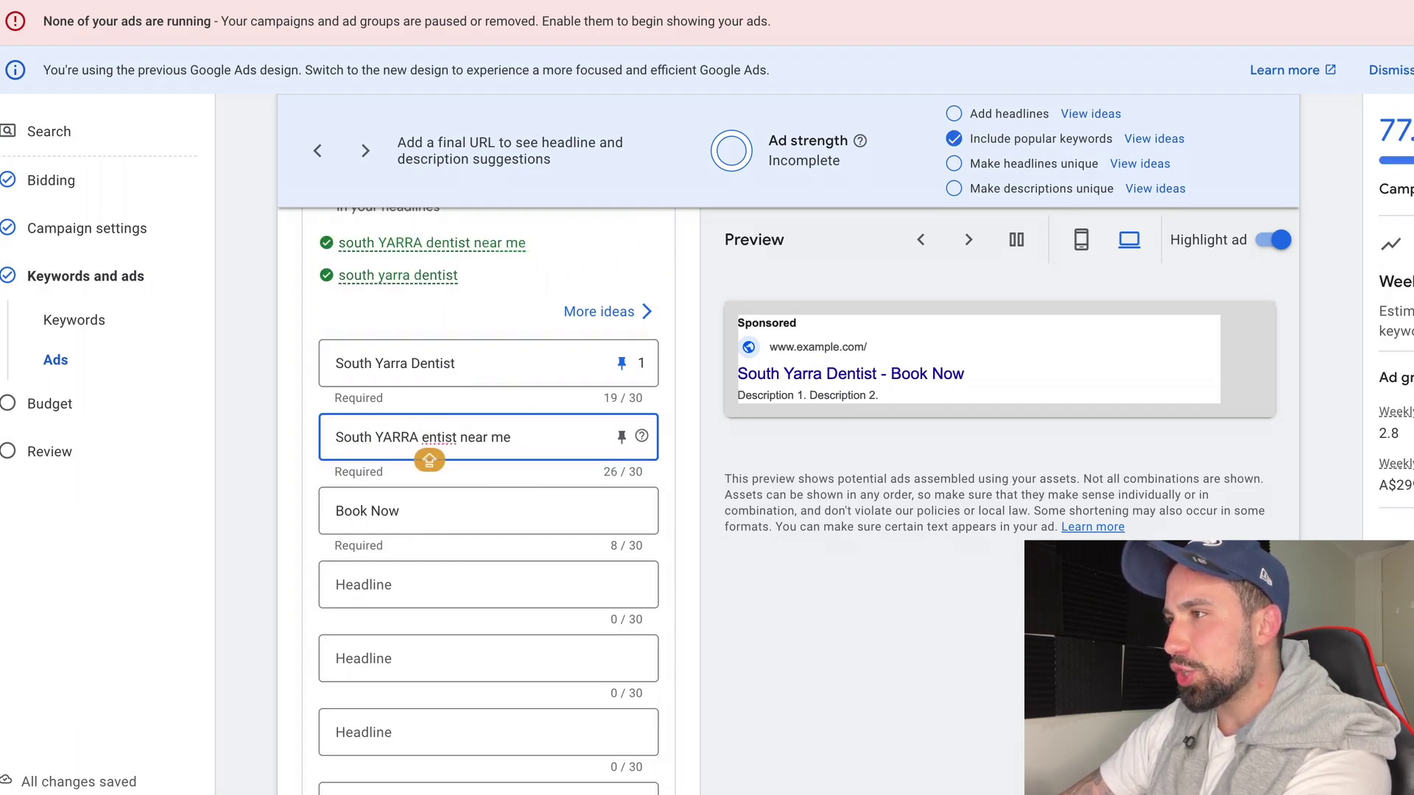
pyautogui.write('D')
pyautogui.click(476, 436)
pyautogui.press('BackSpace')
pyautogui.write('N')
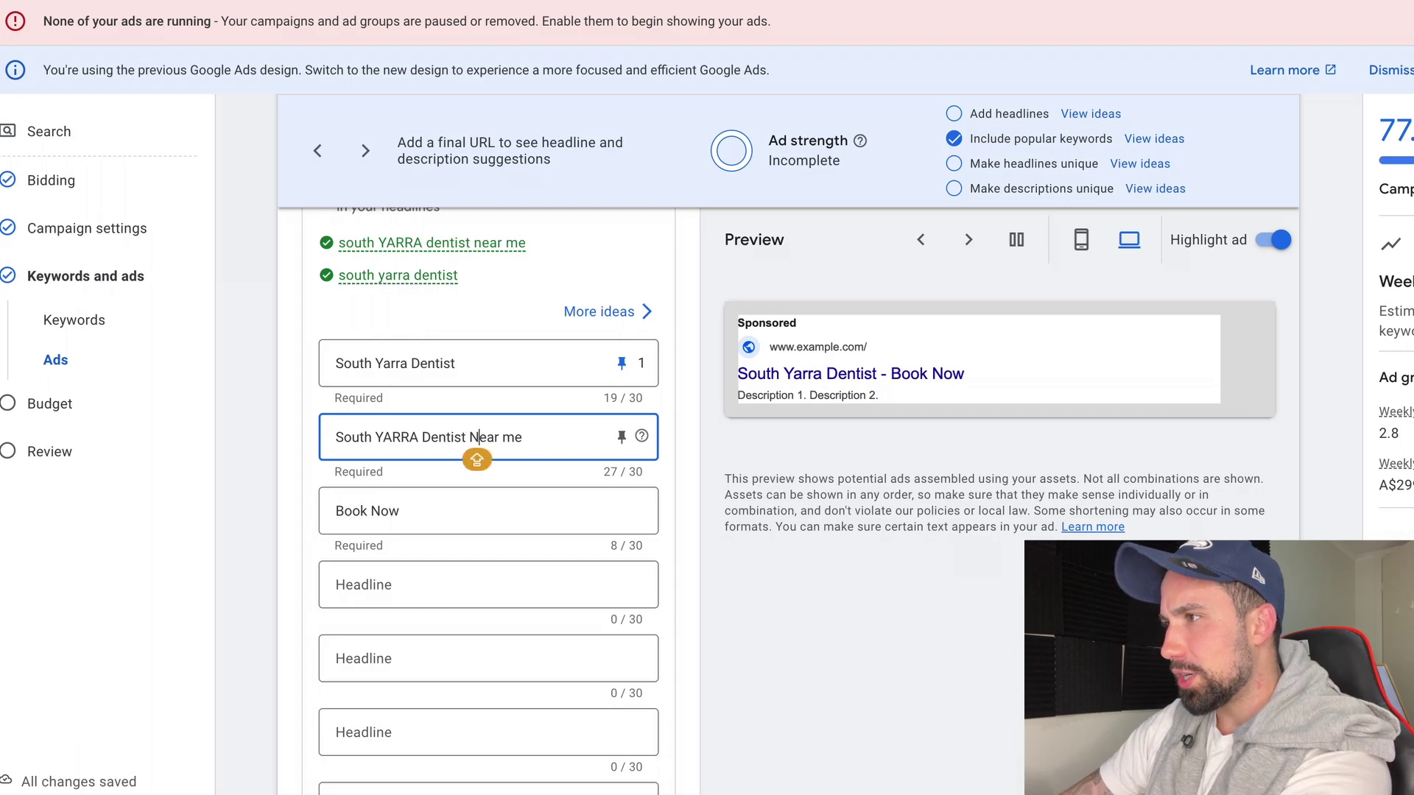
pyautogui.click(513, 438)
pyautogui.write('You')
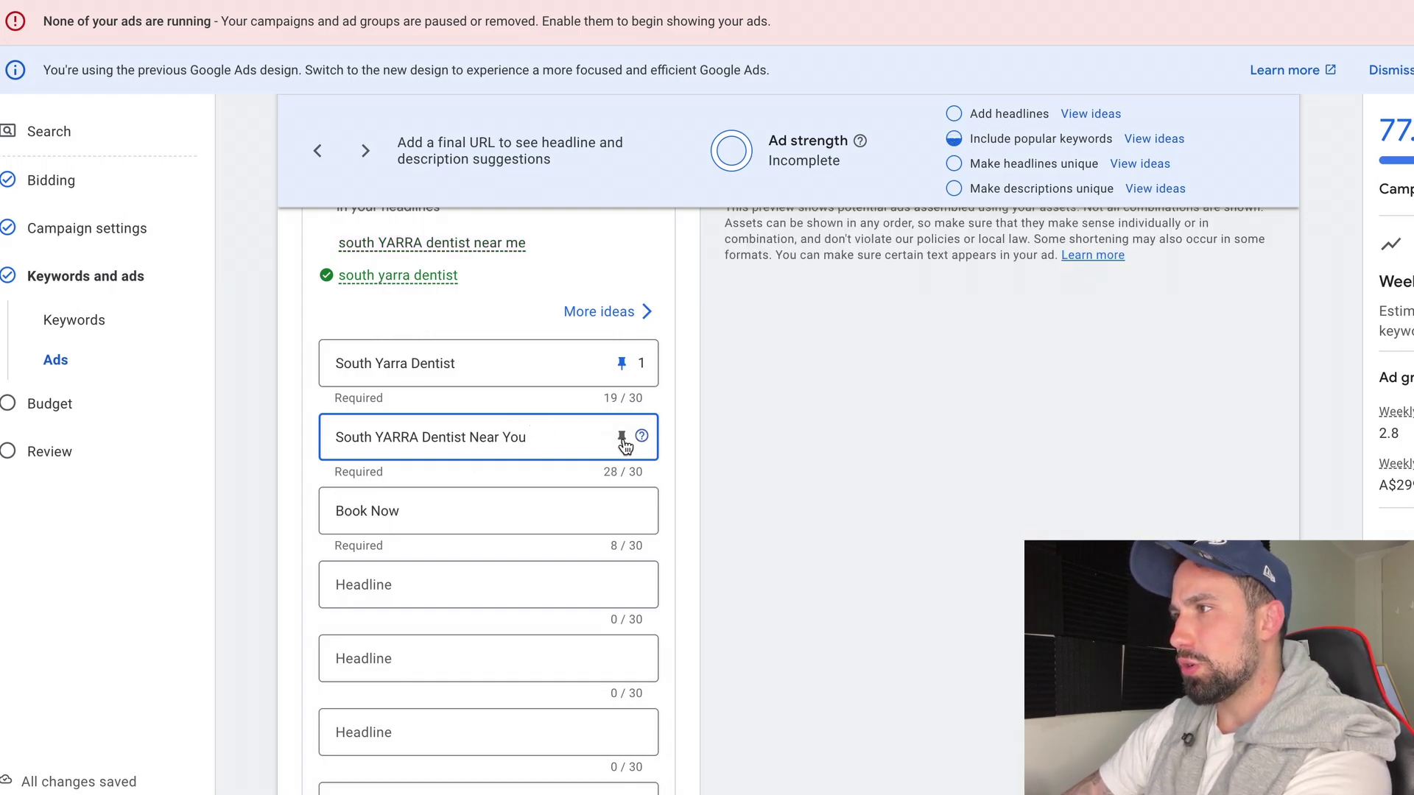
# Pin the second headline to position 1 and reword it as "South Yarra Dentist Near You".
pyautogui.click(621, 438)
pyautogui.click(761, 125)
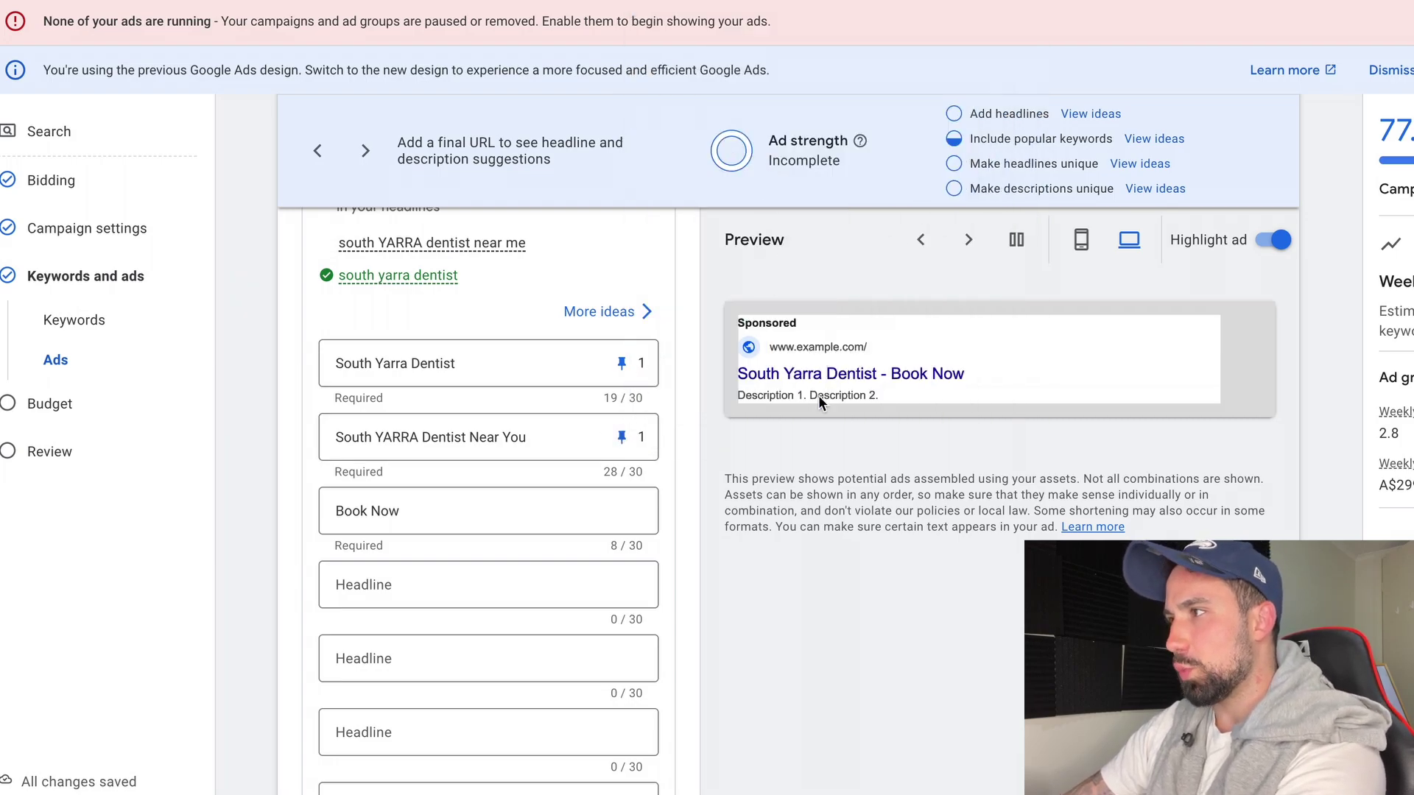
pyautogui.doubleClick(395, 437)
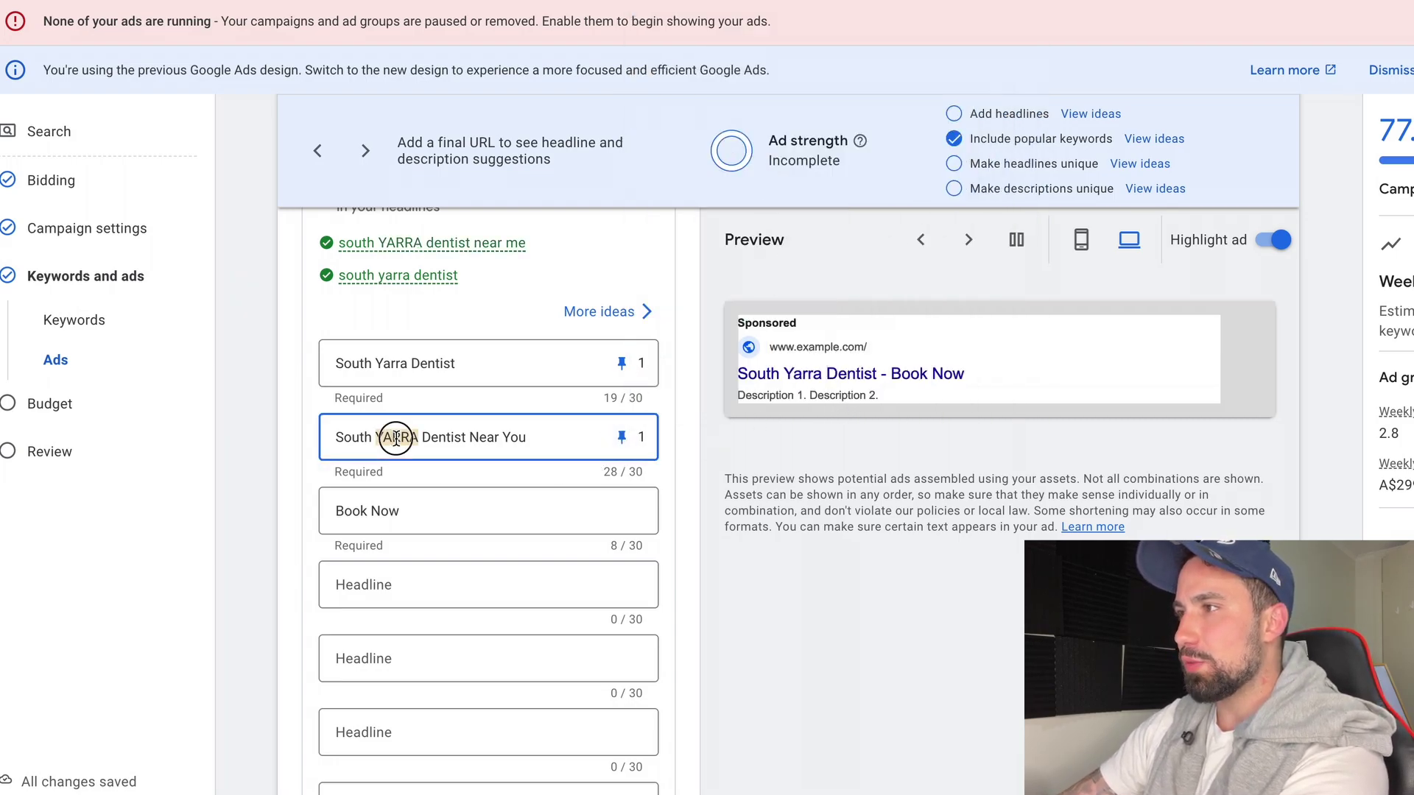
pyautogui.press('BackSpace')
pyautogui.write('Yar')
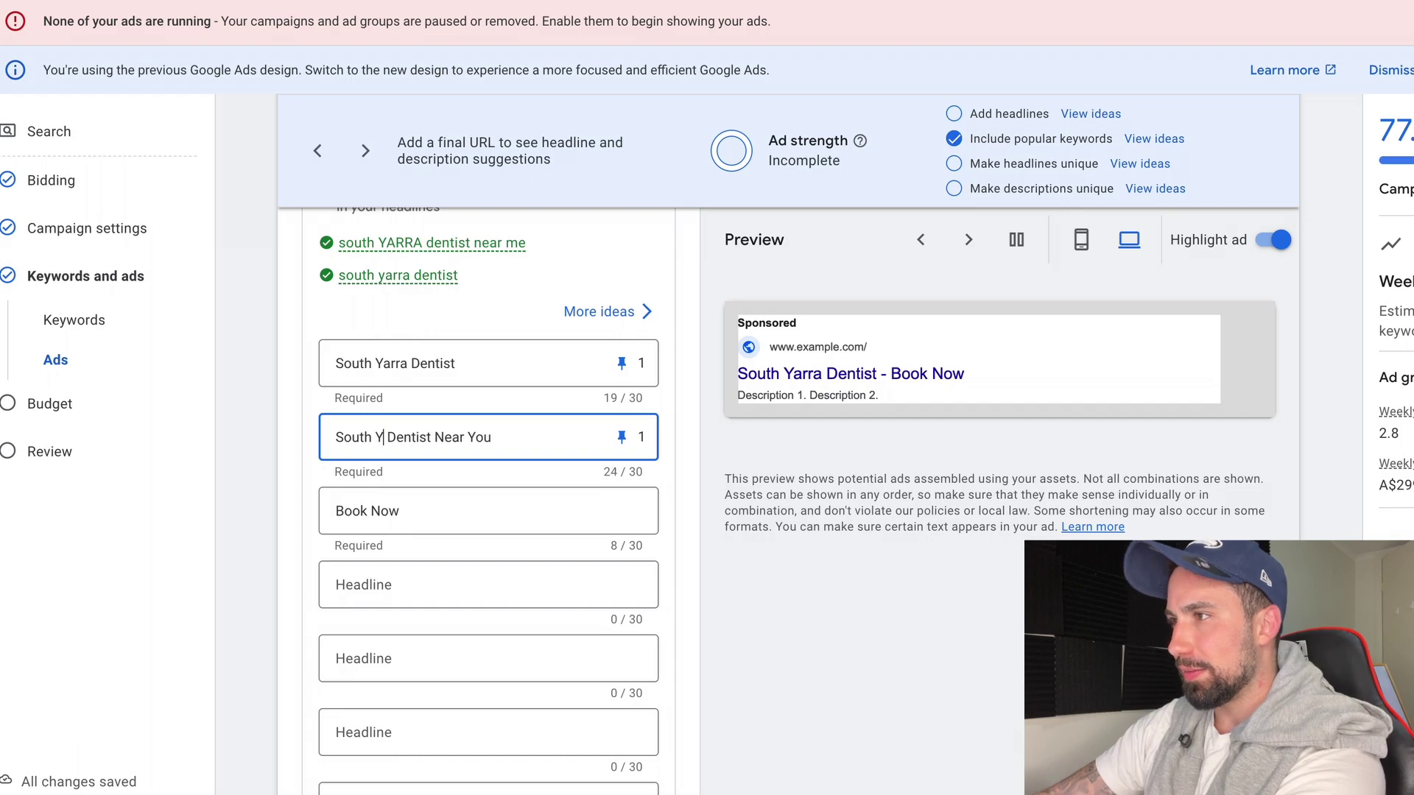
pyautogui.write('ra')
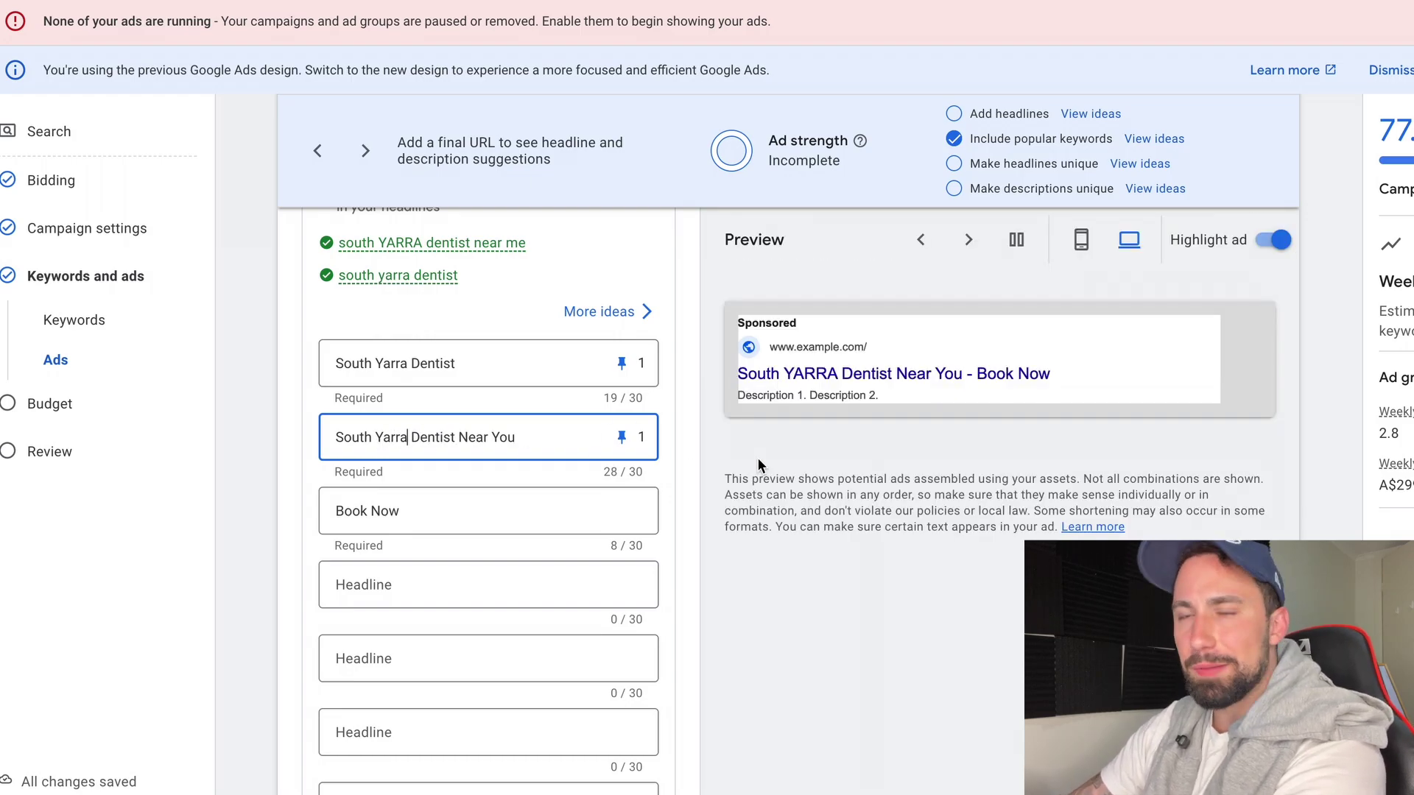
# Set the "South Yarra Dentist Near You" headline to show in any unpinned position.
pyautogui.click(611, 445)
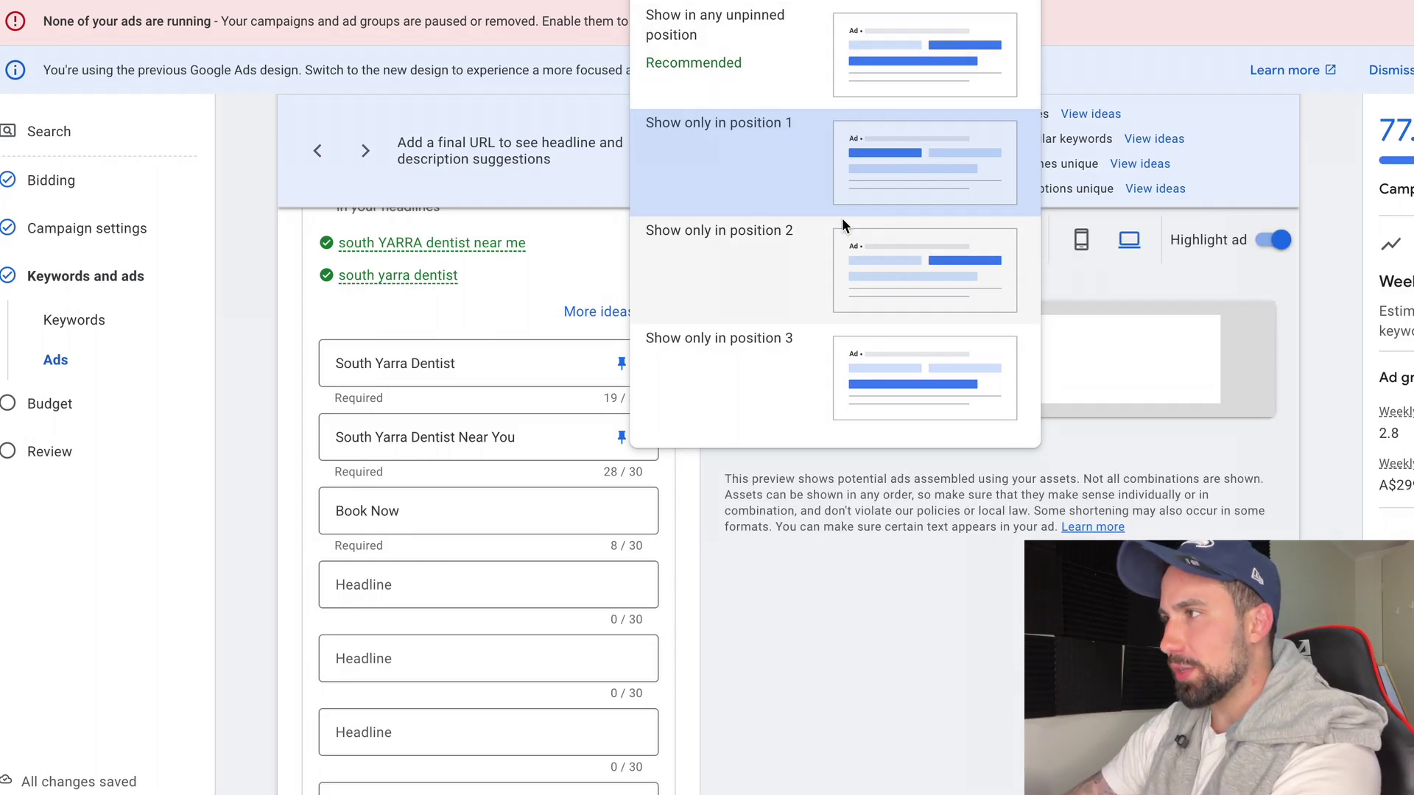
pyautogui.click(756, 84)
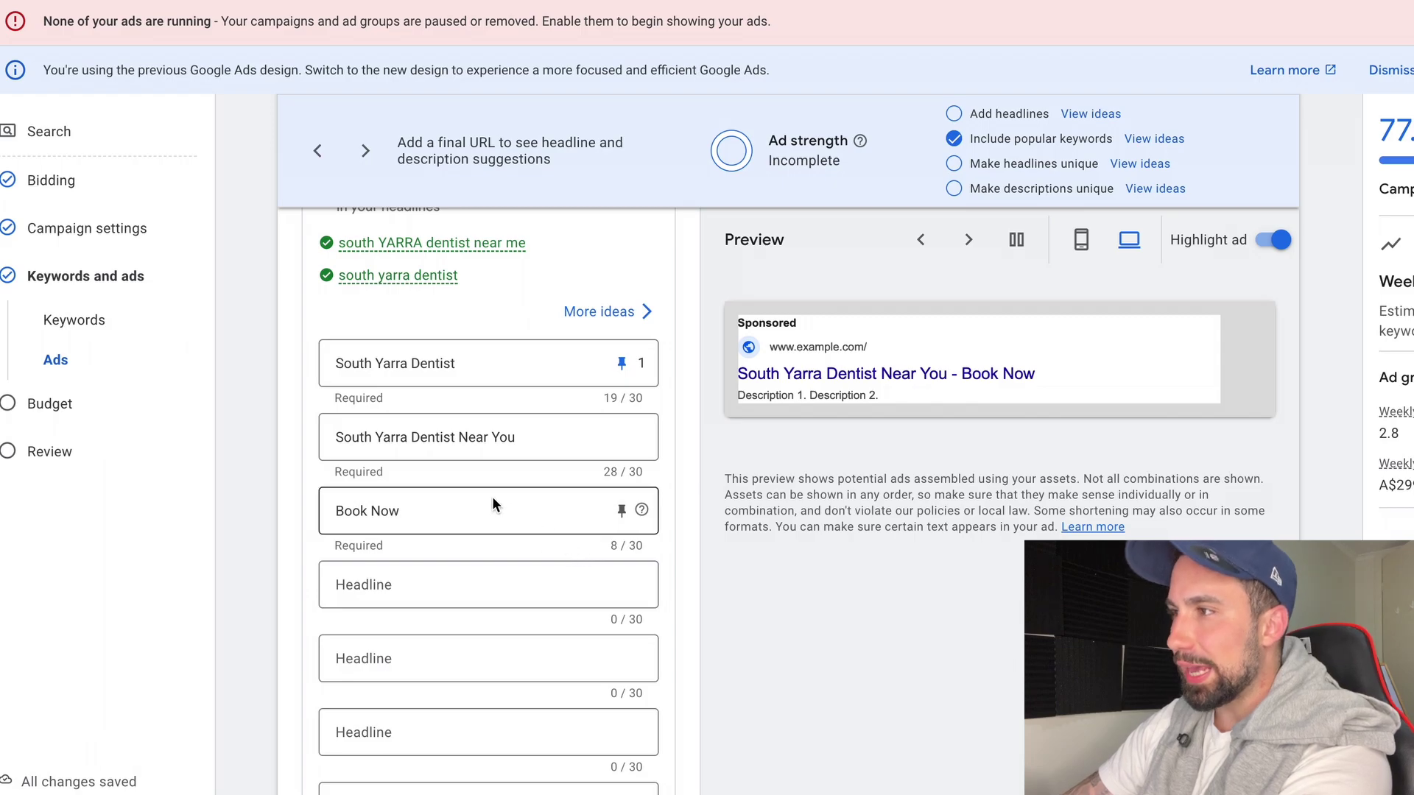
# Re-enter "Book Now" as the third headline and add "Enquire Now" as the fourth.
pyautogui.moveTo(482, 507); pyautogui.dragTo(337, 508)
pyautogui.press('BackSpace')
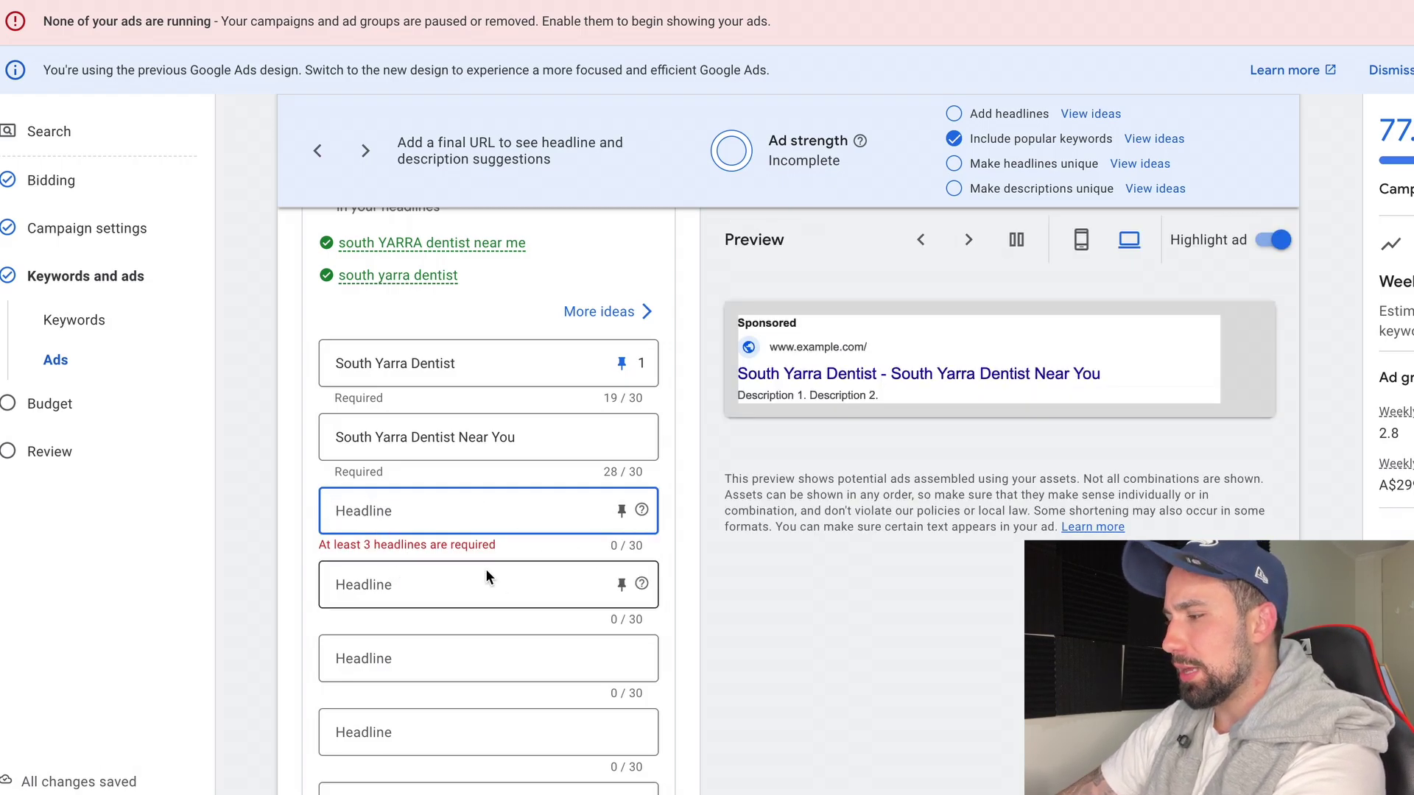
pyautogui.write('Book Now')
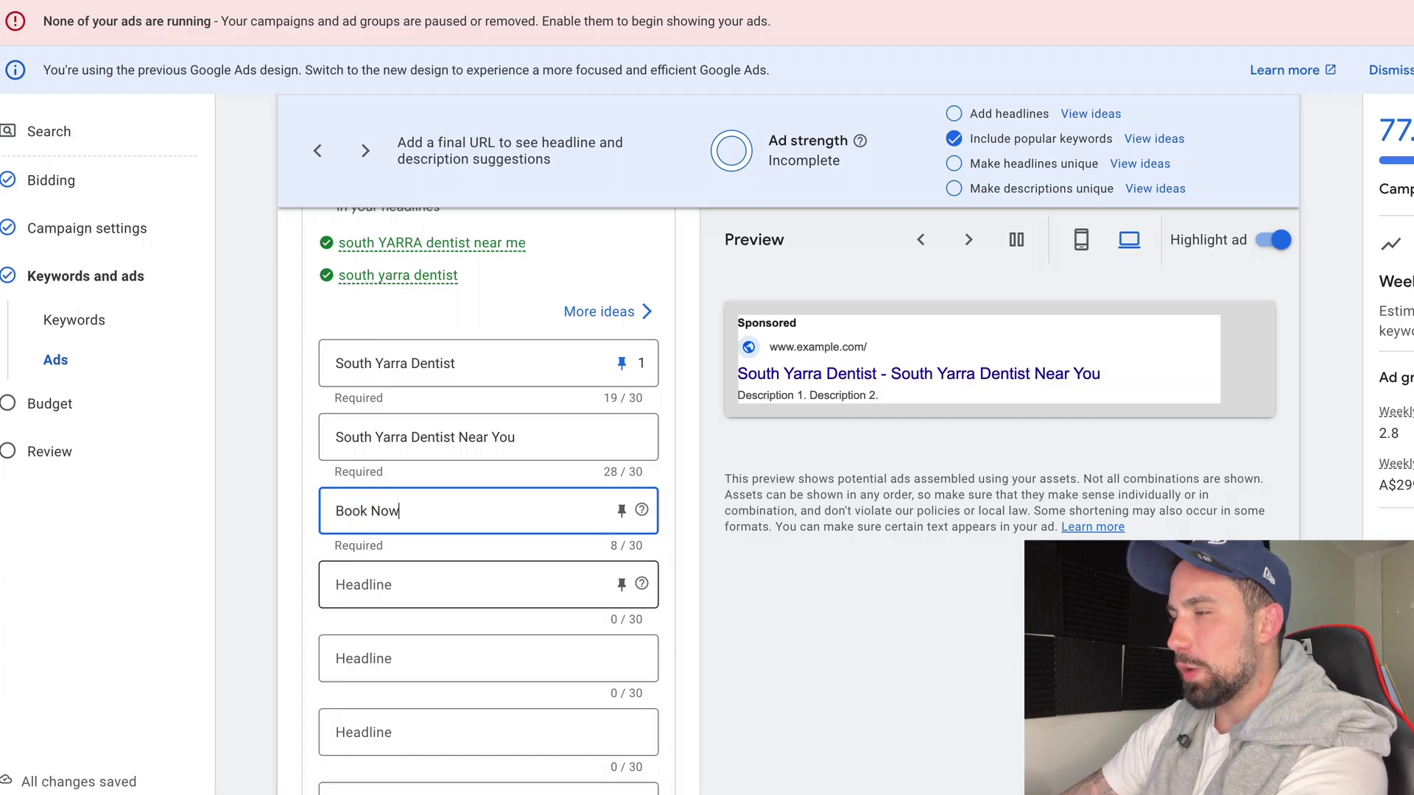
pyautogui.click(529, 587)
pyautogui.write('Enqui')
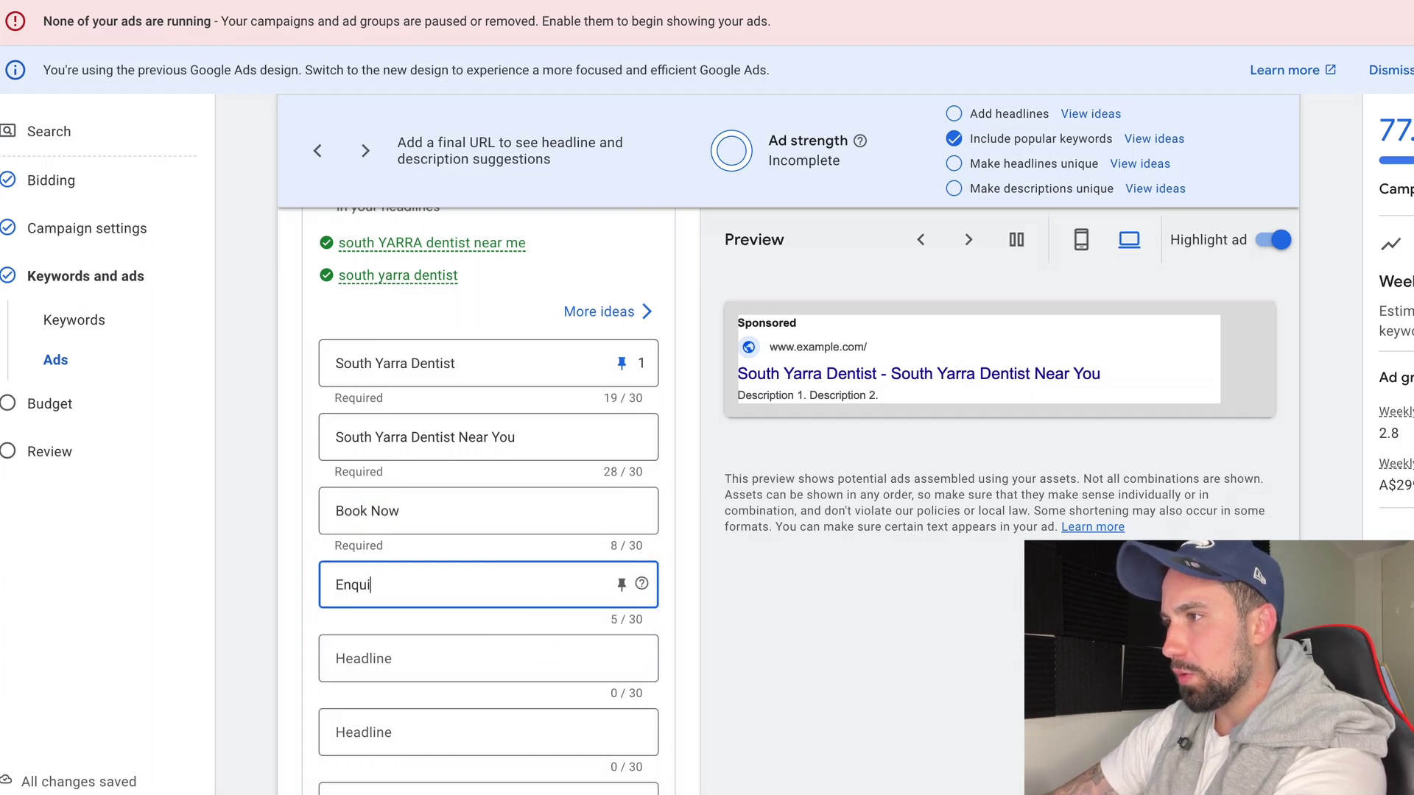
pyautogui.write('re Now')
# Enter "Contact Us Now" as the fifth headline.
pyautogui.press('Tab')
pyautogui.write('c')
pyautogui.write('Contact u')
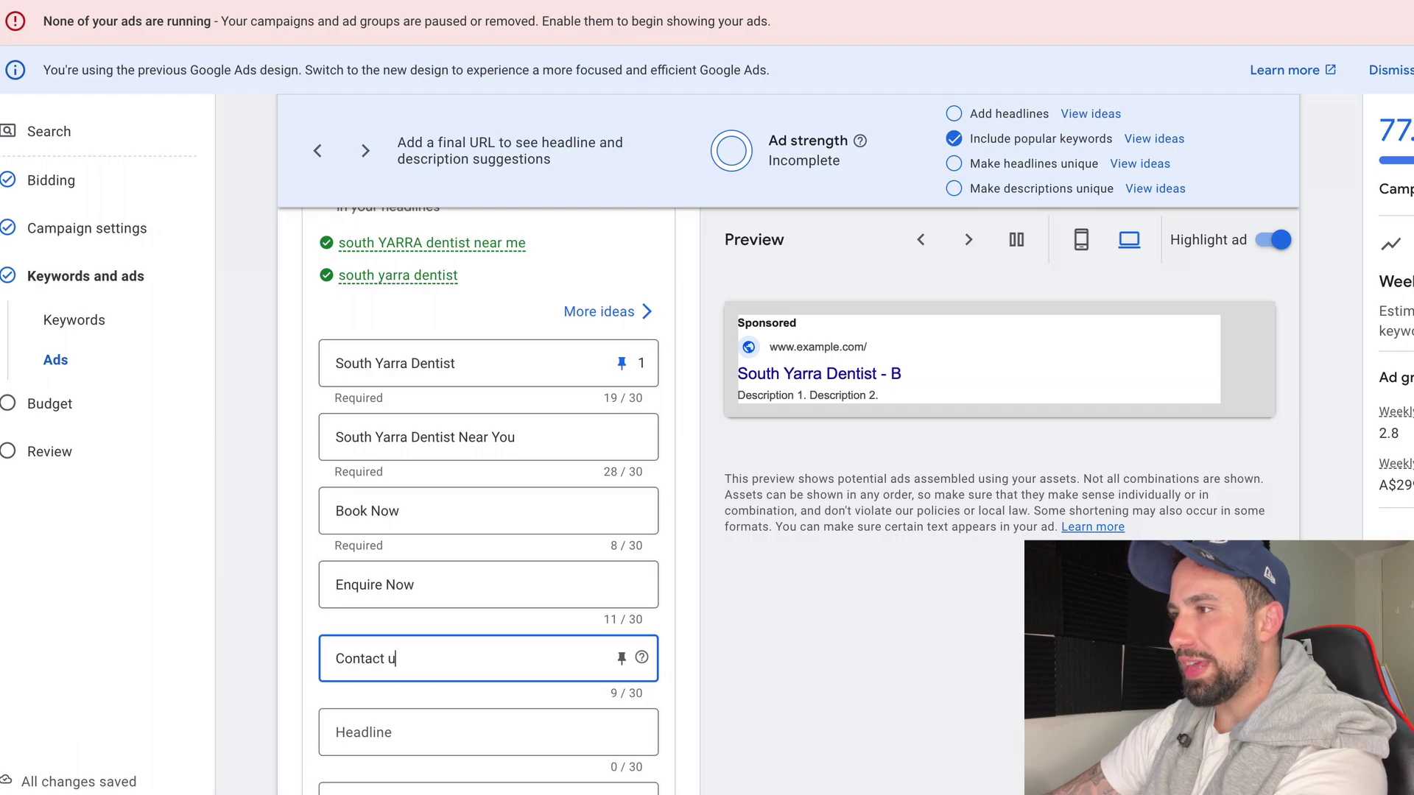
pyautogui.write('Uds')
pyautogui.press('BackSpace')
pyautogui.press('BackSpace')
pyautogui.write('s Now')
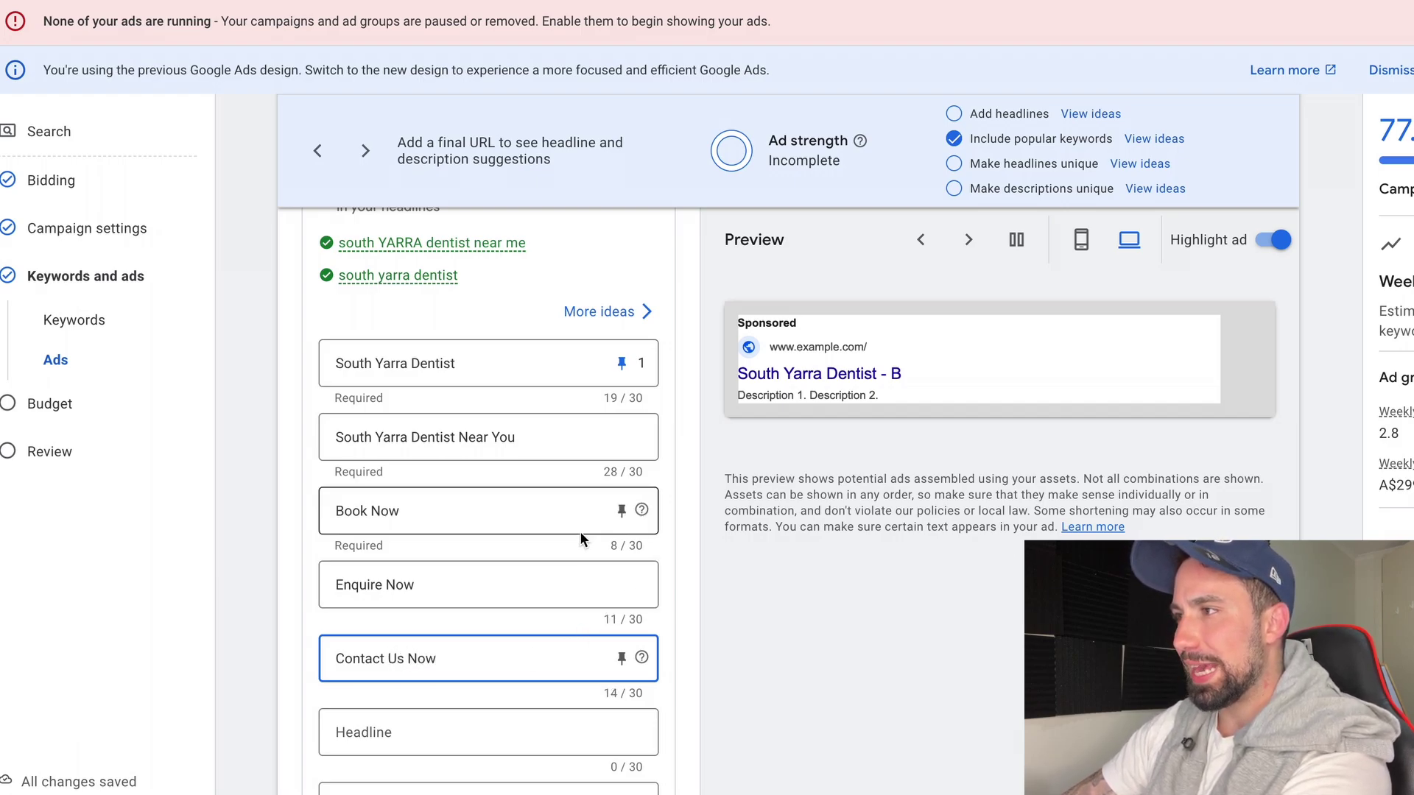
# Pin the "Book Now", "Enquire Now" and "Contact Us Now" headlines so that they show only in position 3.
pyautogui.click(612, 515)
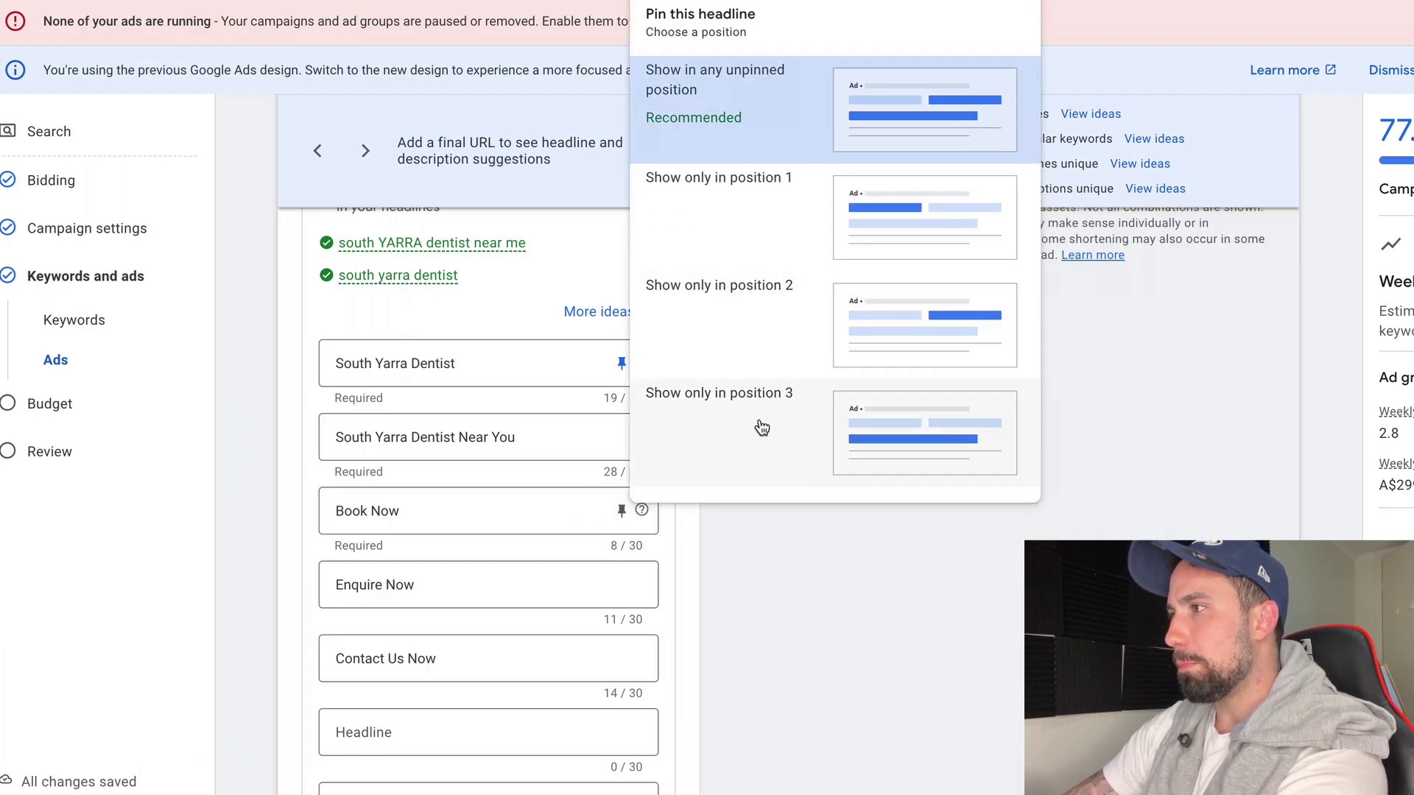
pyautogui.click(761, 426)
pyautogui.click(622, 584)
pyautogui.click(827, 499)
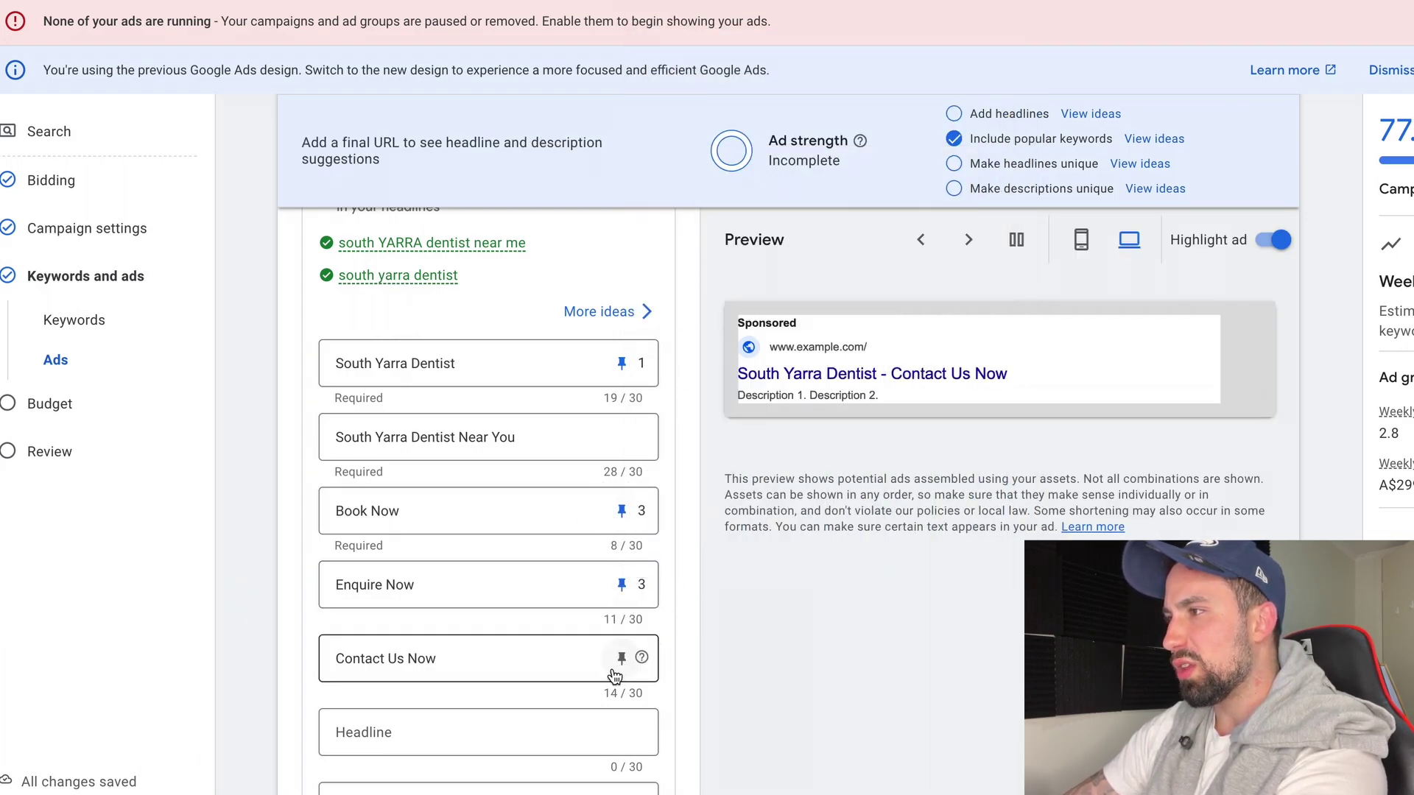
pyautogui.click(622, 657)
pyautogui.click(806, 585)
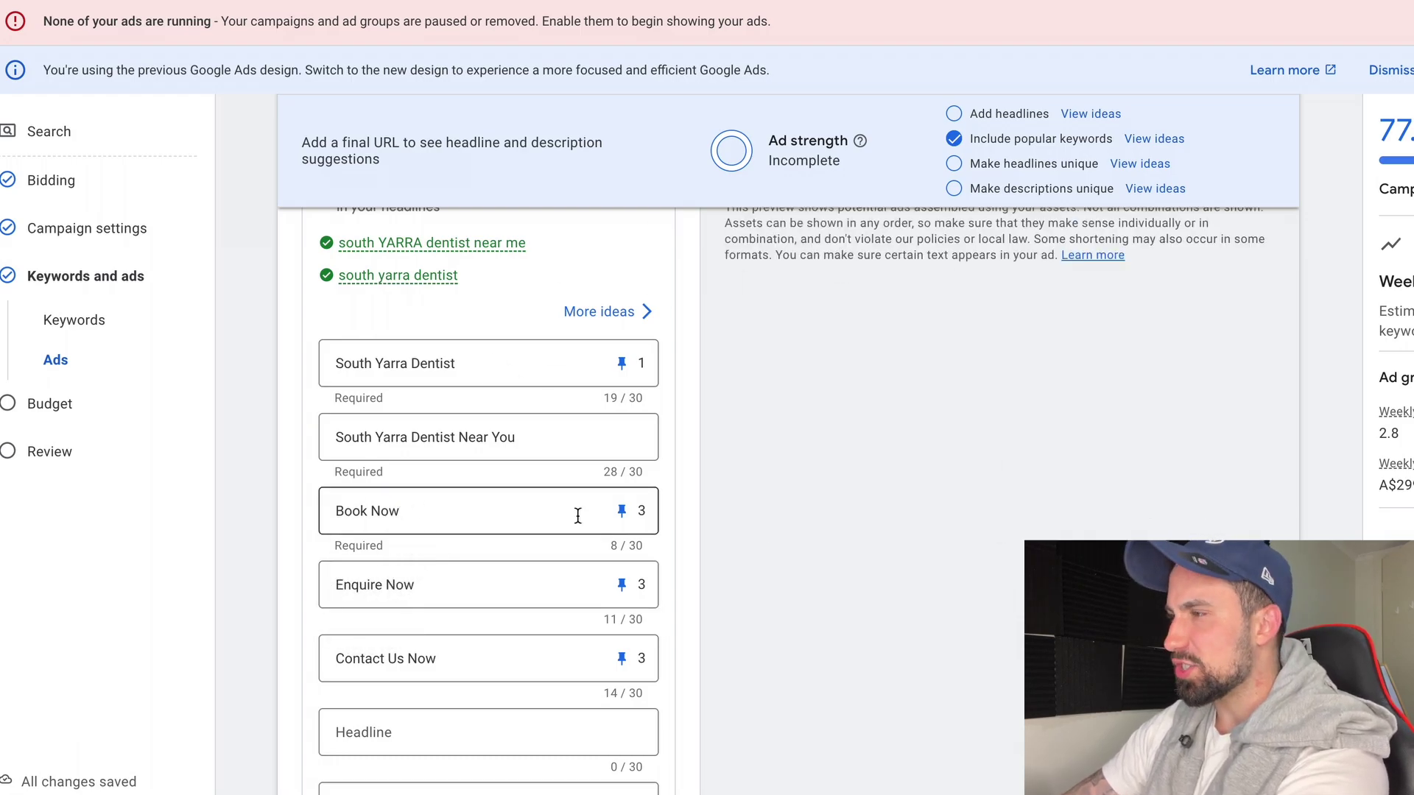
# Set the "Book Now", "Enquire Now" and "Contact Us Now" headlines back to any unpinned position.
pyautogui.scroll(1, 641, 485)
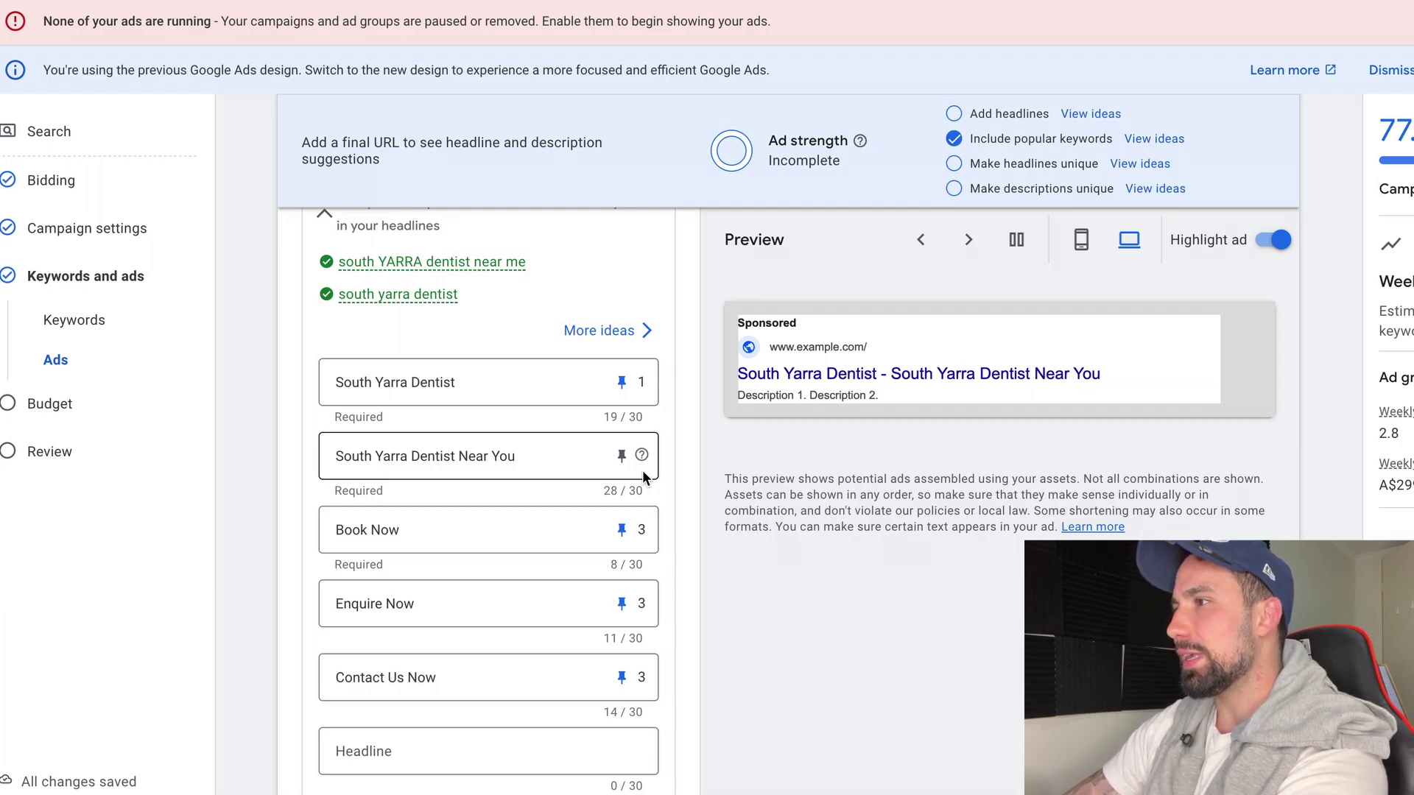
pyautogui.click(621, 536)
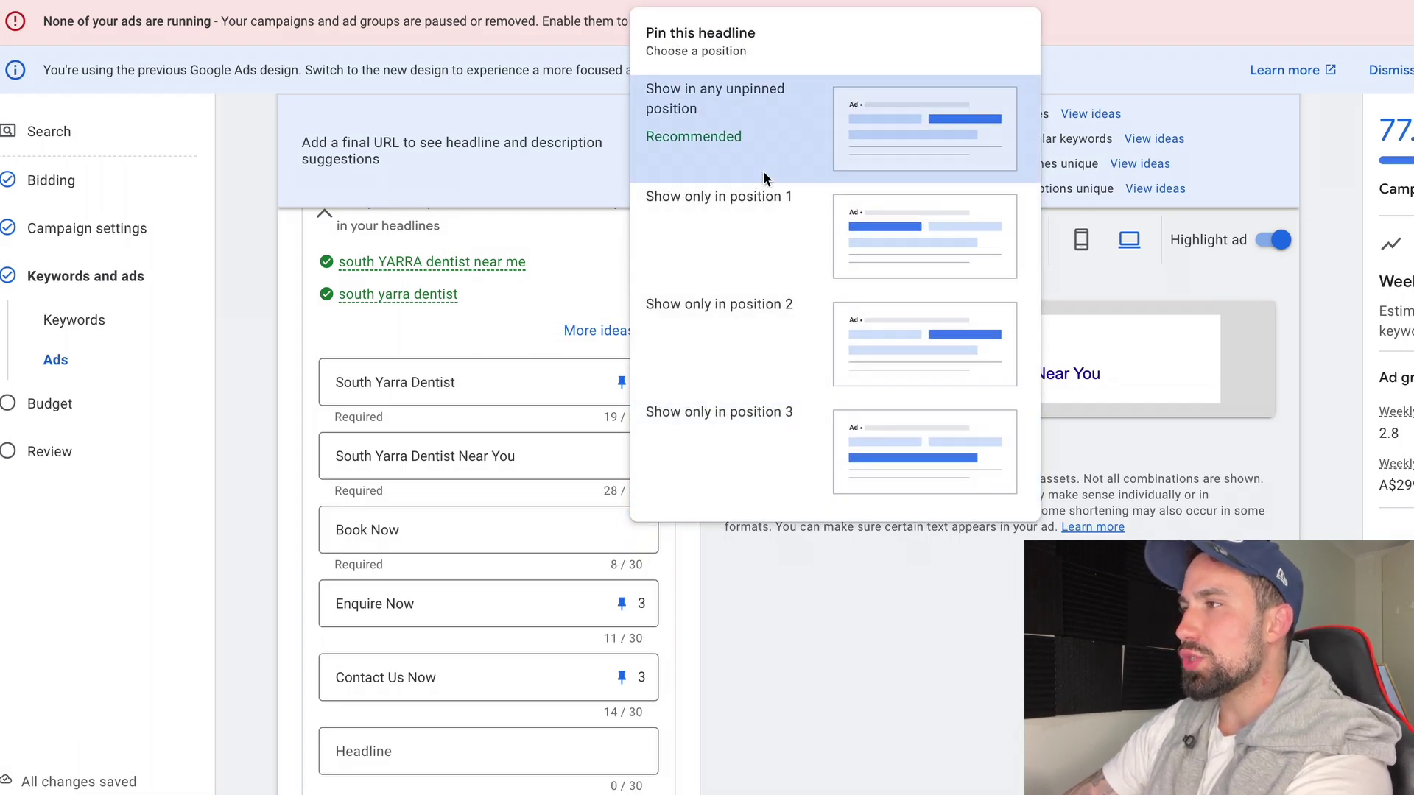
pyautogui.click(766, 168)
pyautogui.click(621, 603)
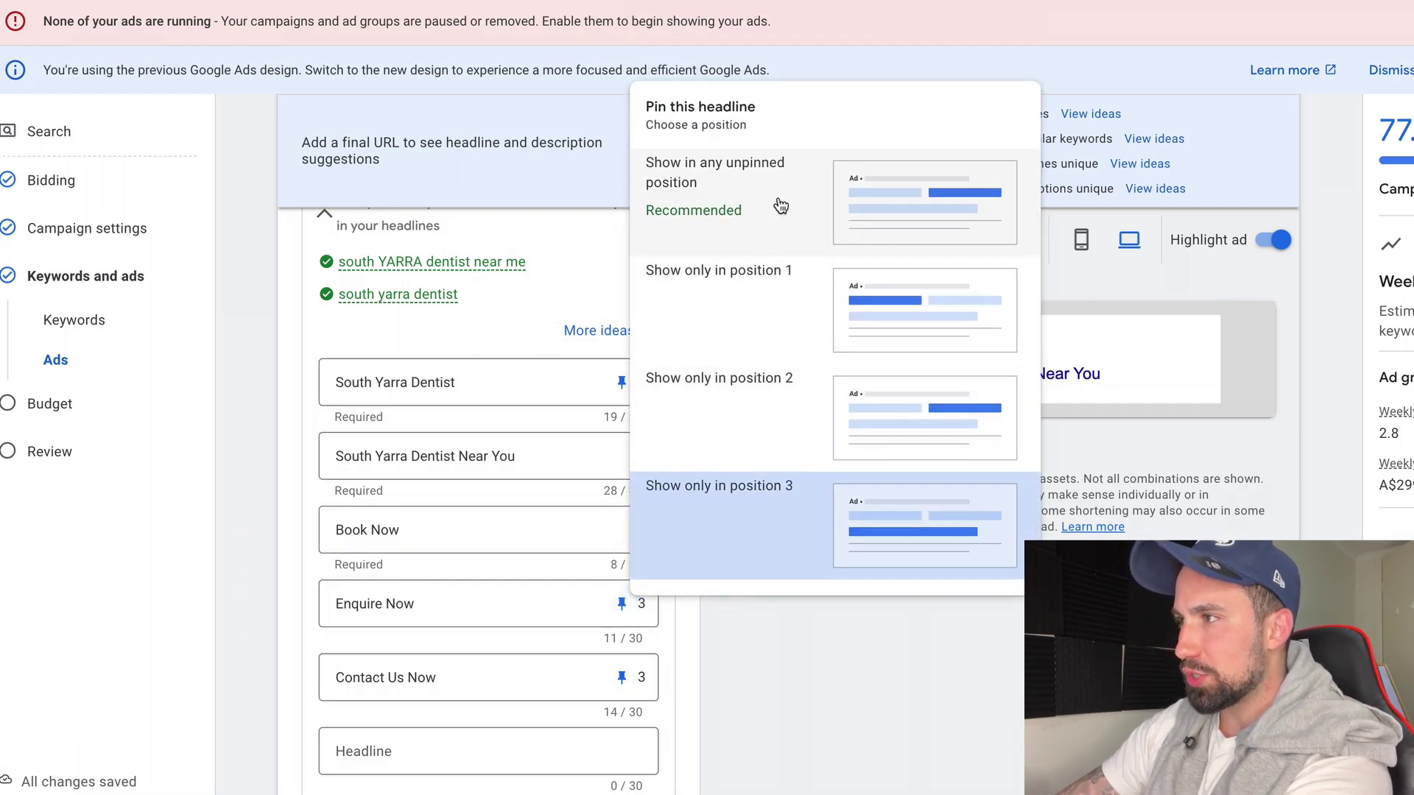
pyautogui.click(762, 168)
pyautogui.click(621, 677)
pyautogui.click(782, 246)
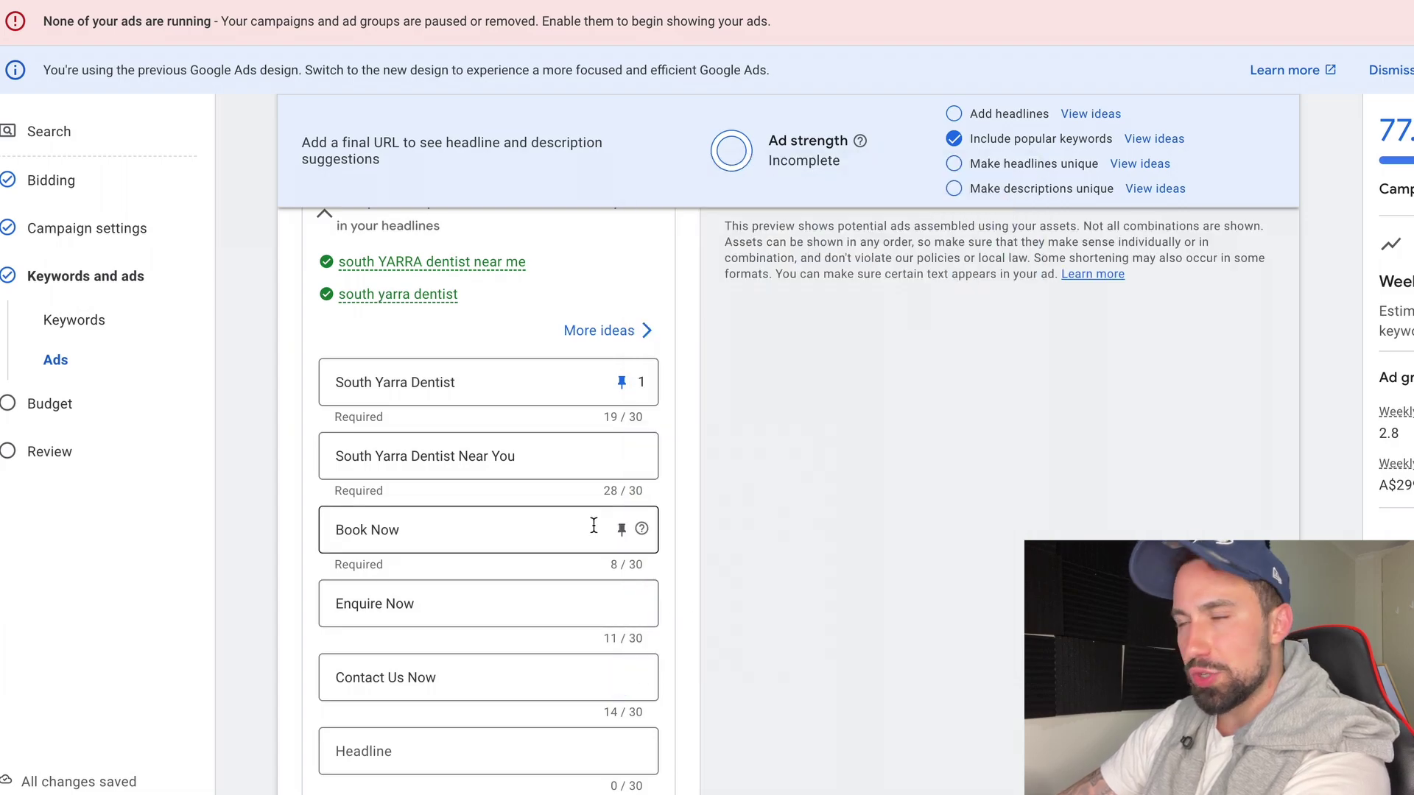
# Check which pinning positions are offered for the first ad description.
pyautogui.scroll(-8, 537, 527)
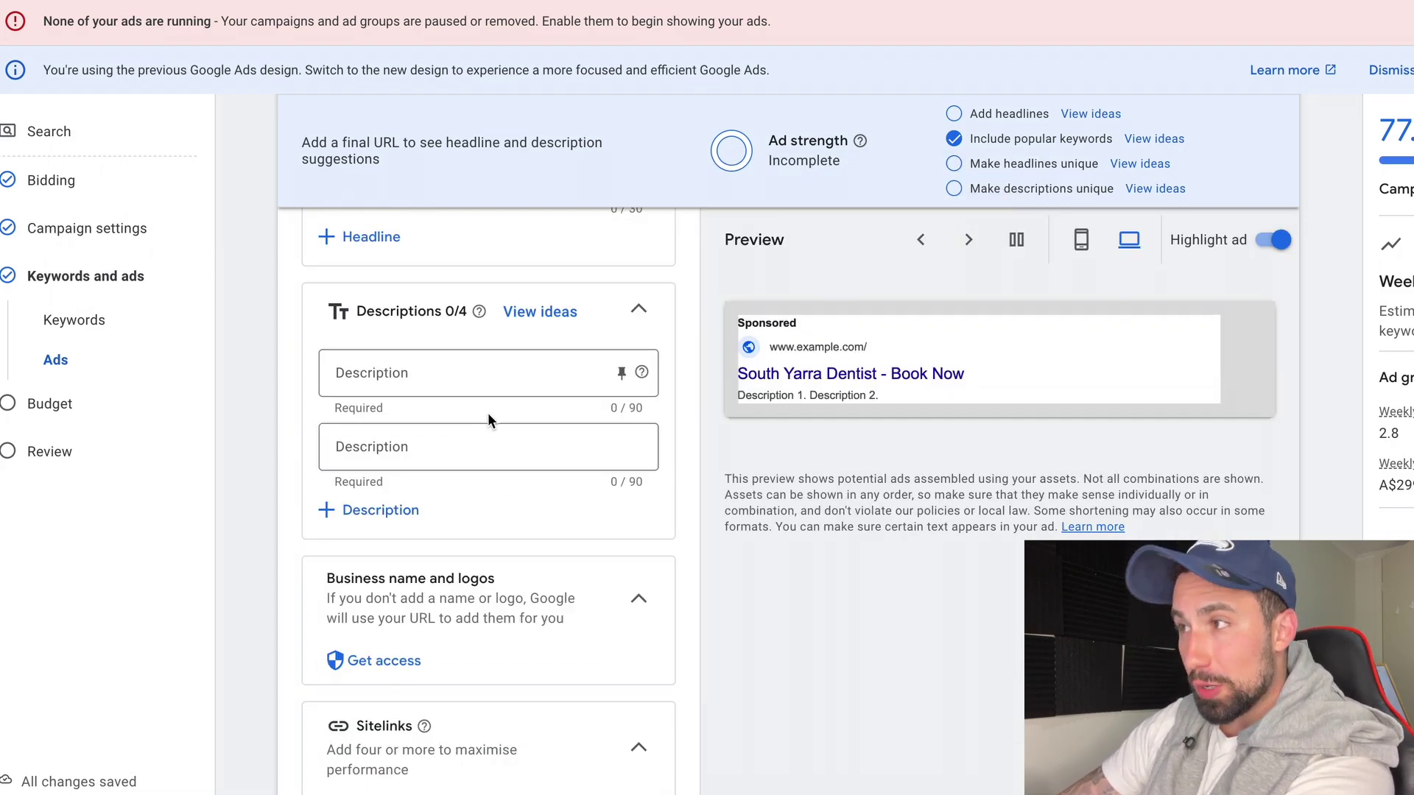
pyautogui.click(507, 366)
pyautogui.click(621, 372)
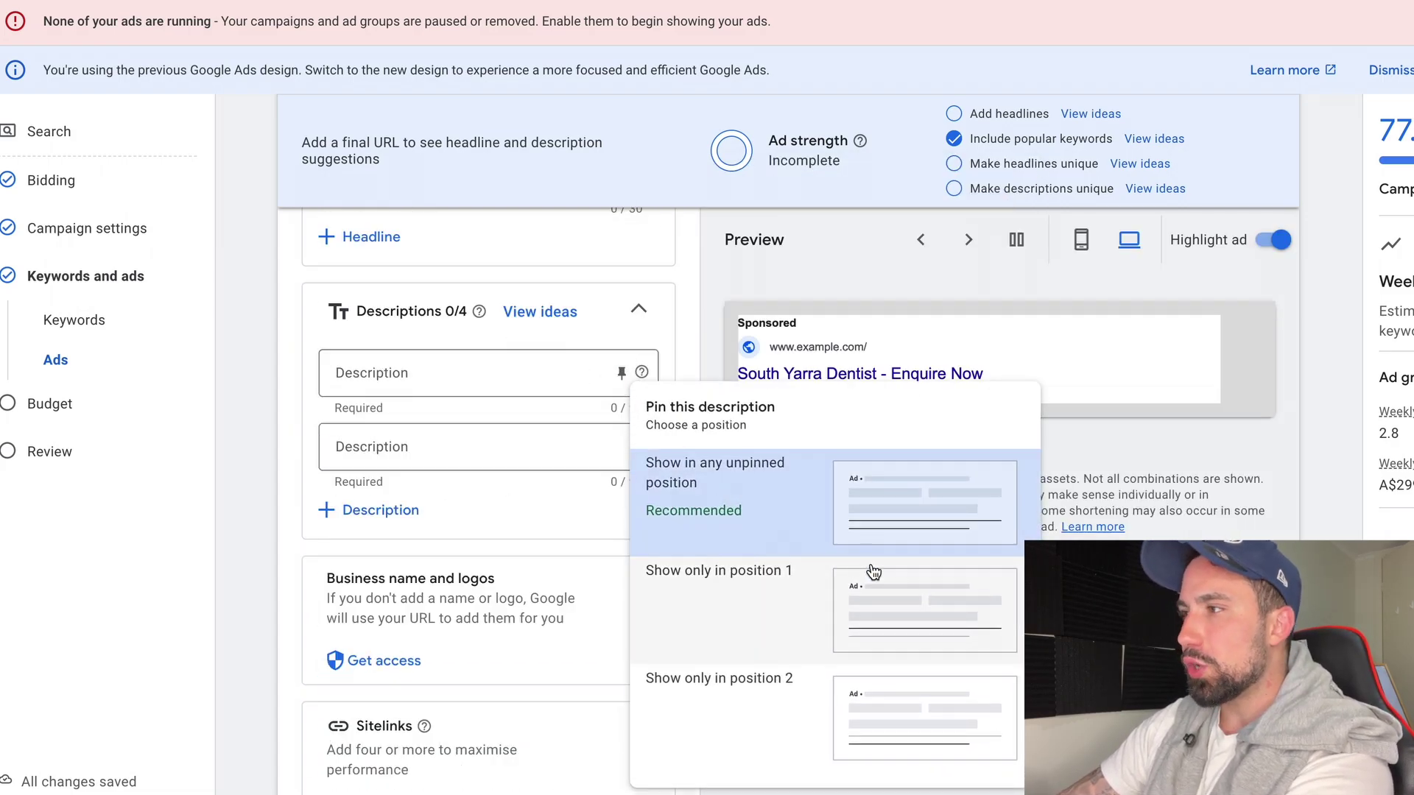
pyautogui.click(714, 293)
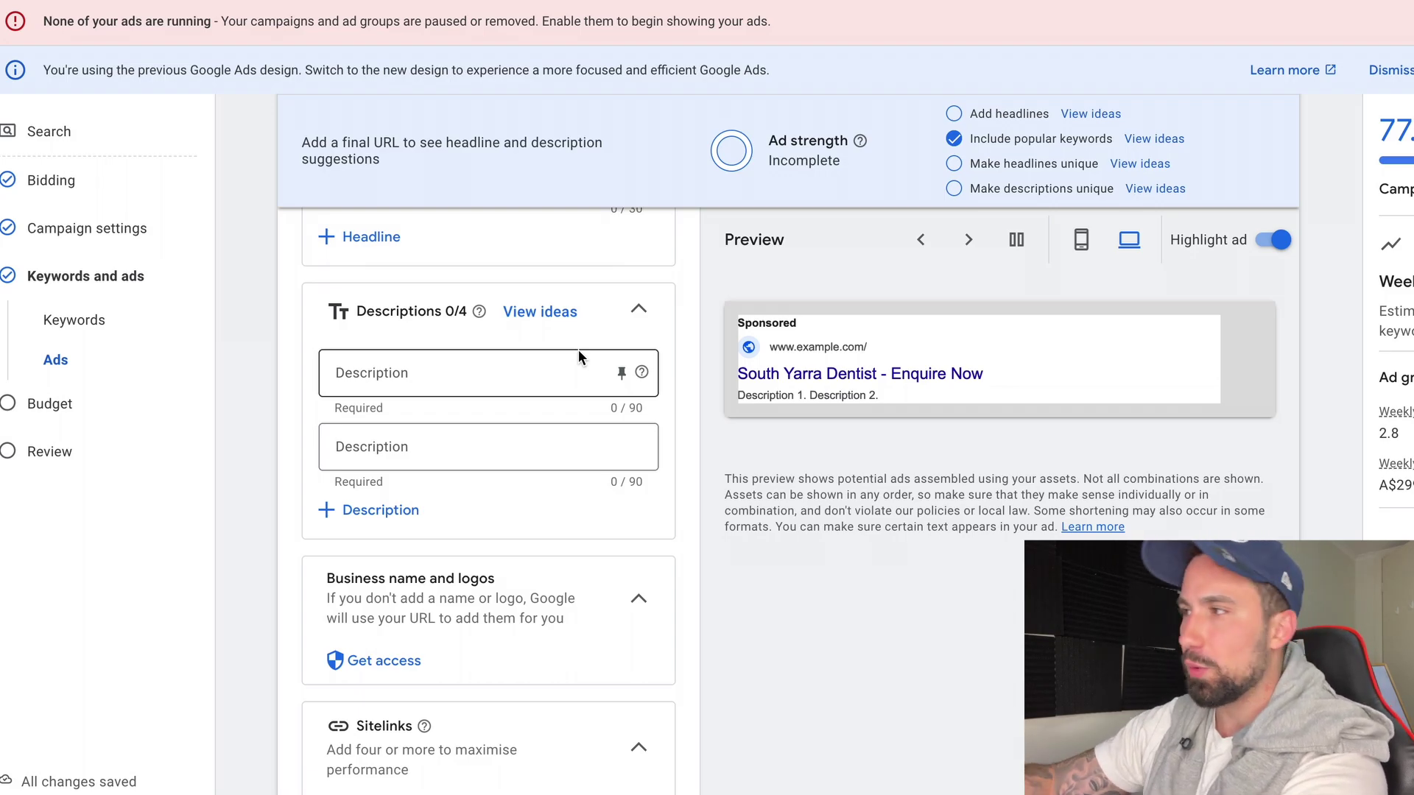
pyautogui.click(550, 359)
# Review the ad's headlines and compare them with the exact-match keywords entered for the ad group.
pyautogui.scroll(4, 726, 362)
pyautogui.scroll(5, 724, 363)
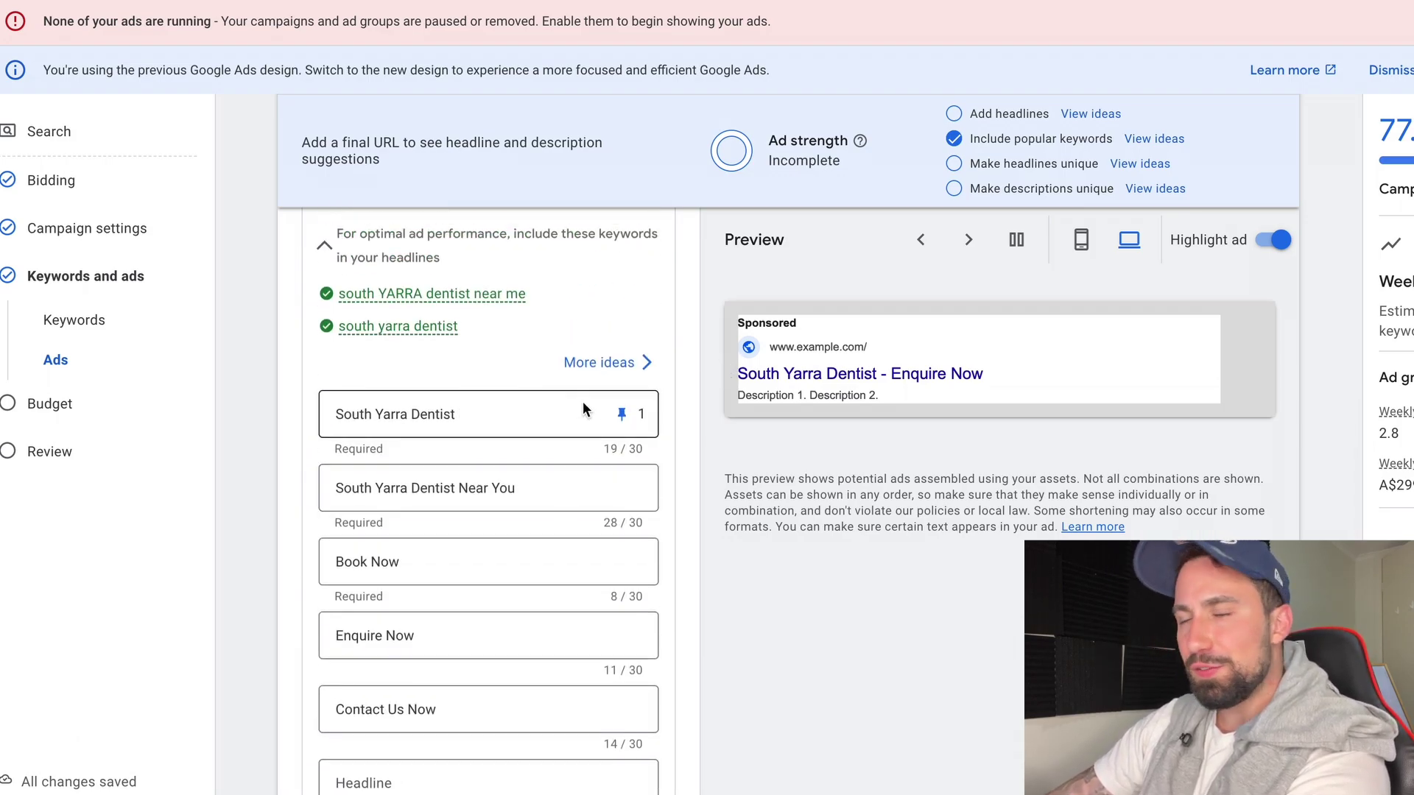
pyautogui.scroll(1, 589, 403)
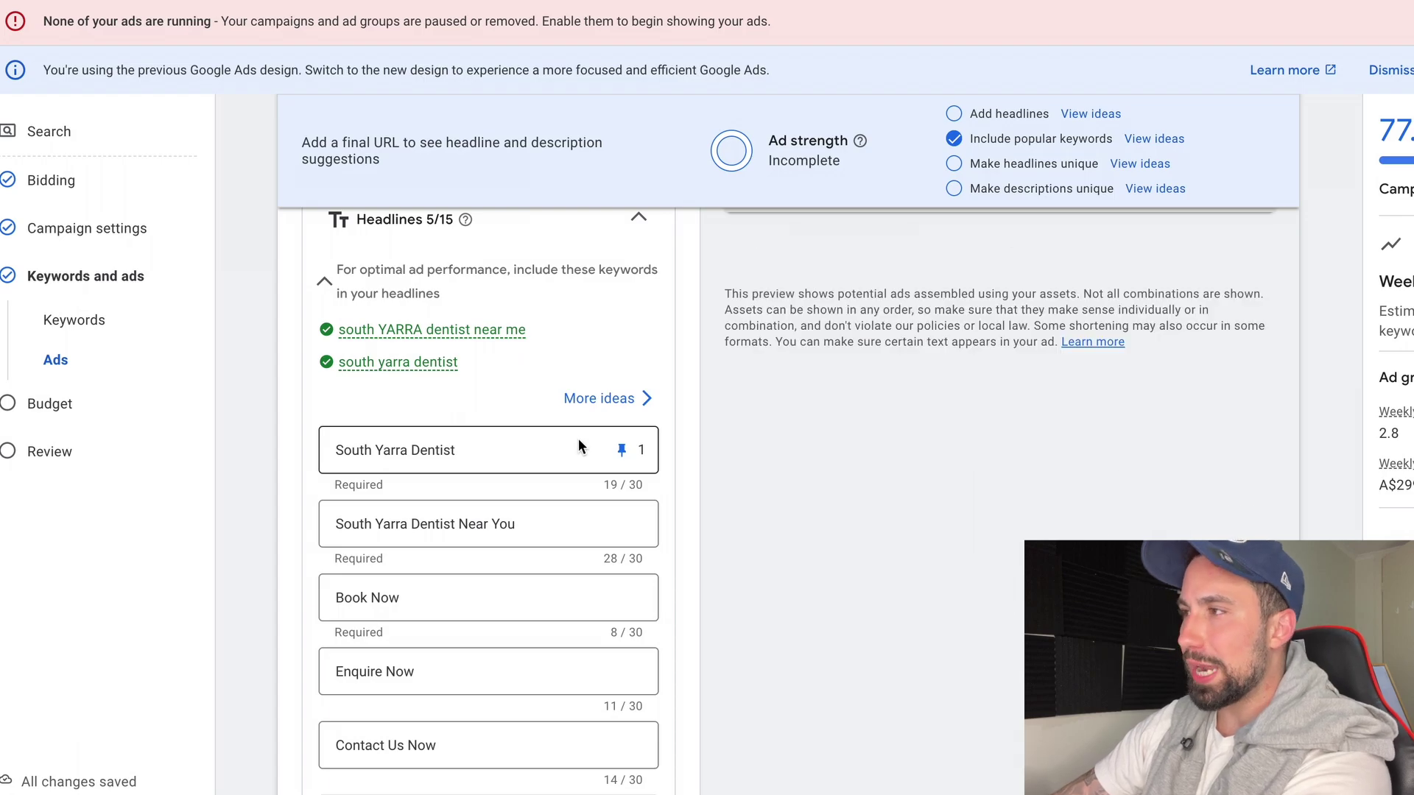
pyautogui.scroll(4, 579, 449)
pyautogui.scroll(12, 581, 453)
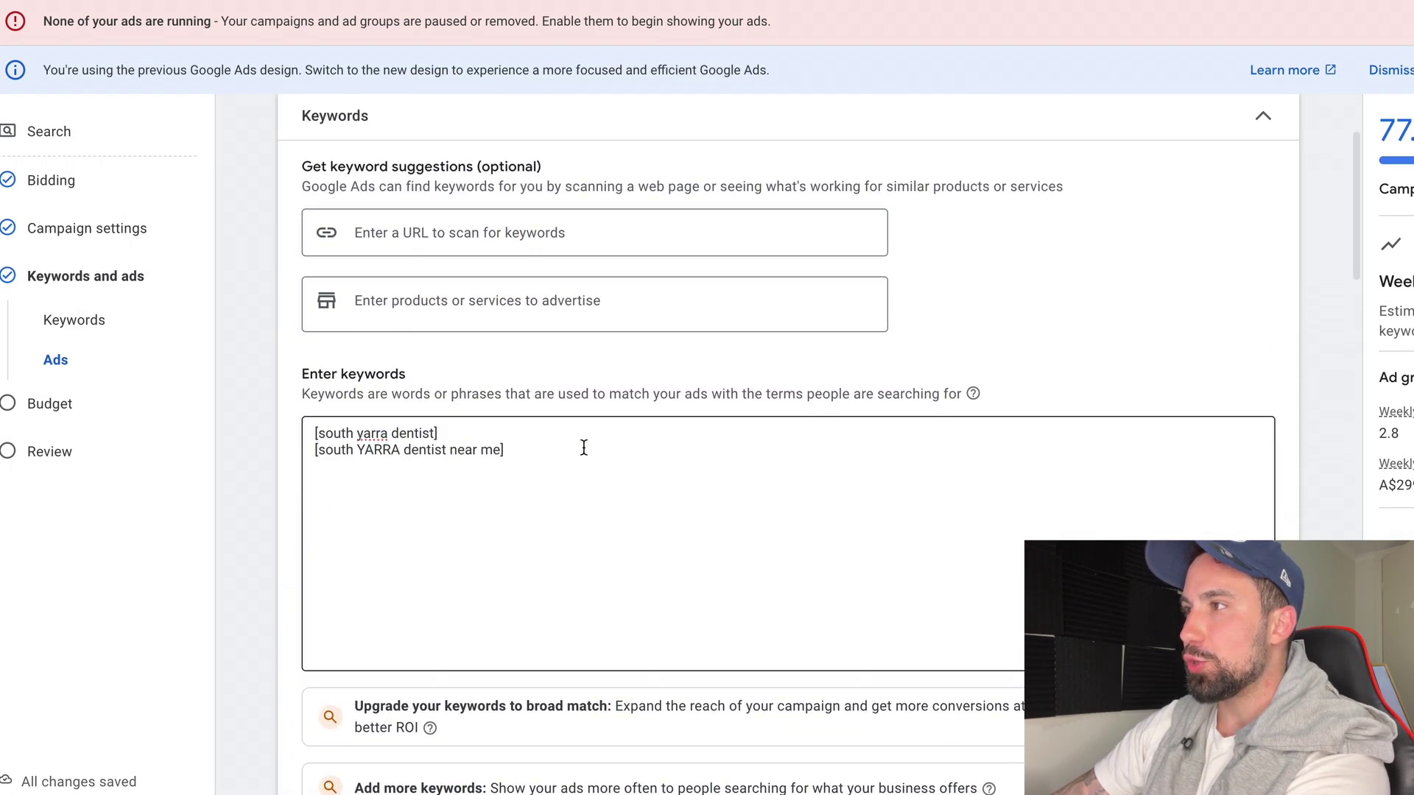
pyautogui.moveTo(578, 448); pyautogui.dragTo(351, 413)
pyautogui.click(691, 546)
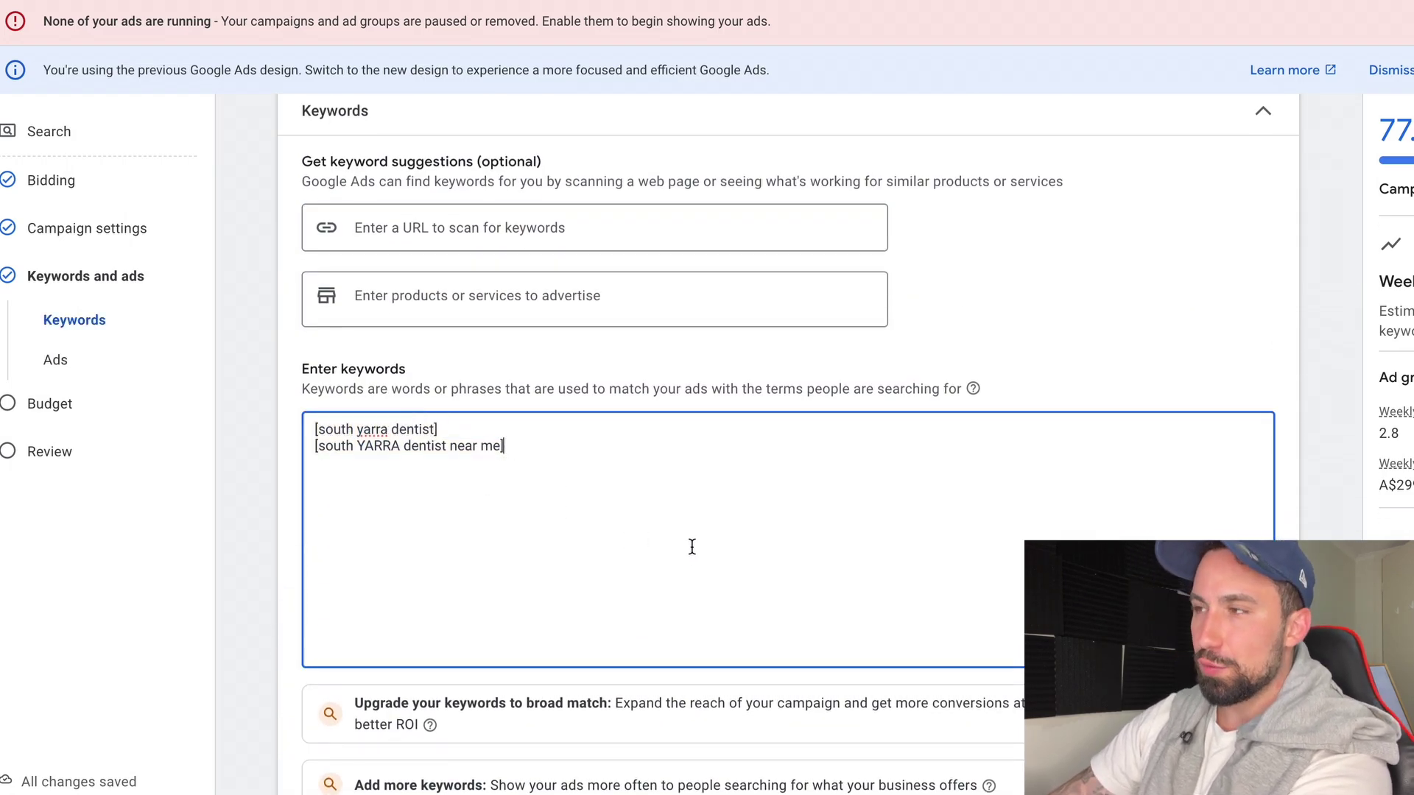
# Examine the ad group's exact-match keywords and look through the ad's headline, description, sitelink and callout sections.
pyautogui.scroll(-3, 691, 546)
pyautogui.scroll(-2, 673, 560)
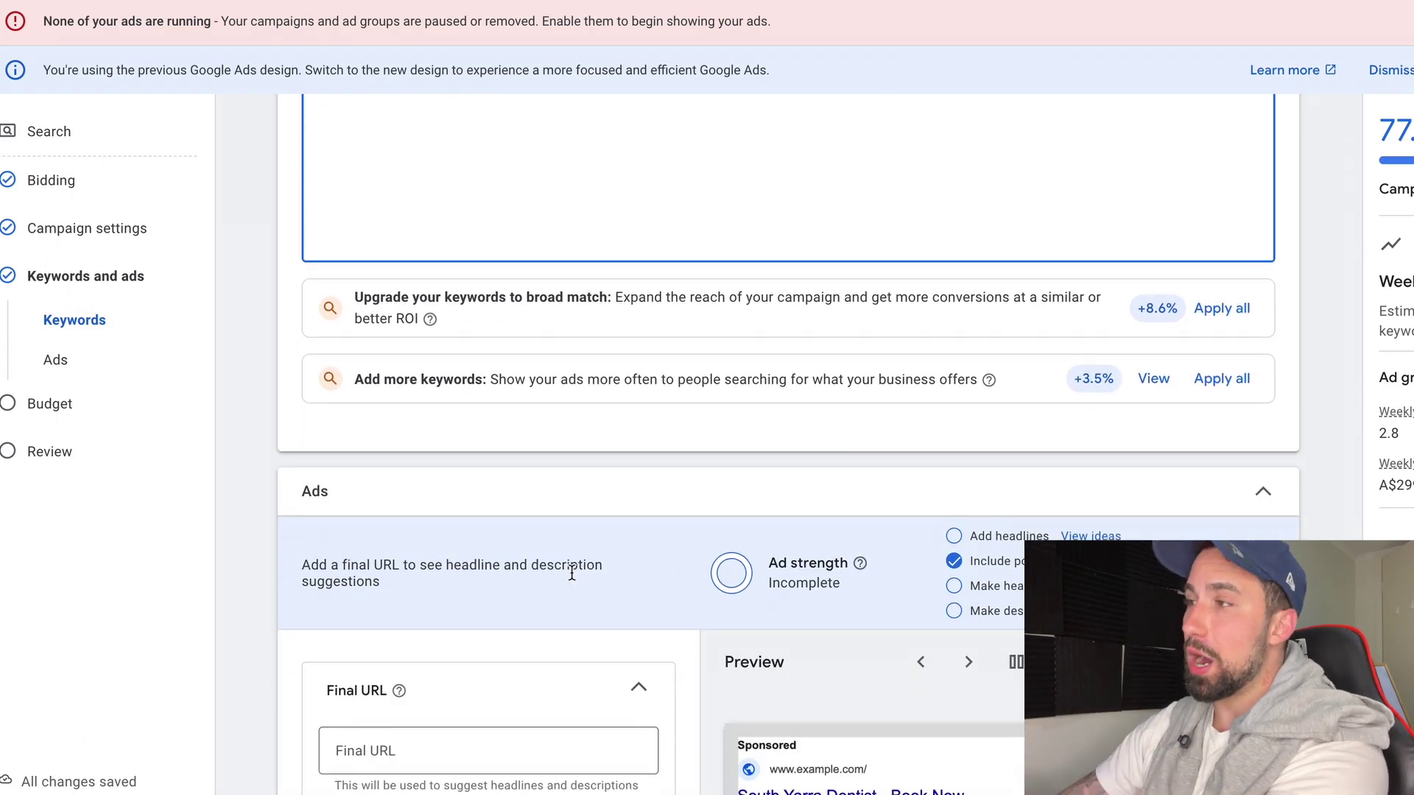
pyautogui.scroll(4, 540, 567)
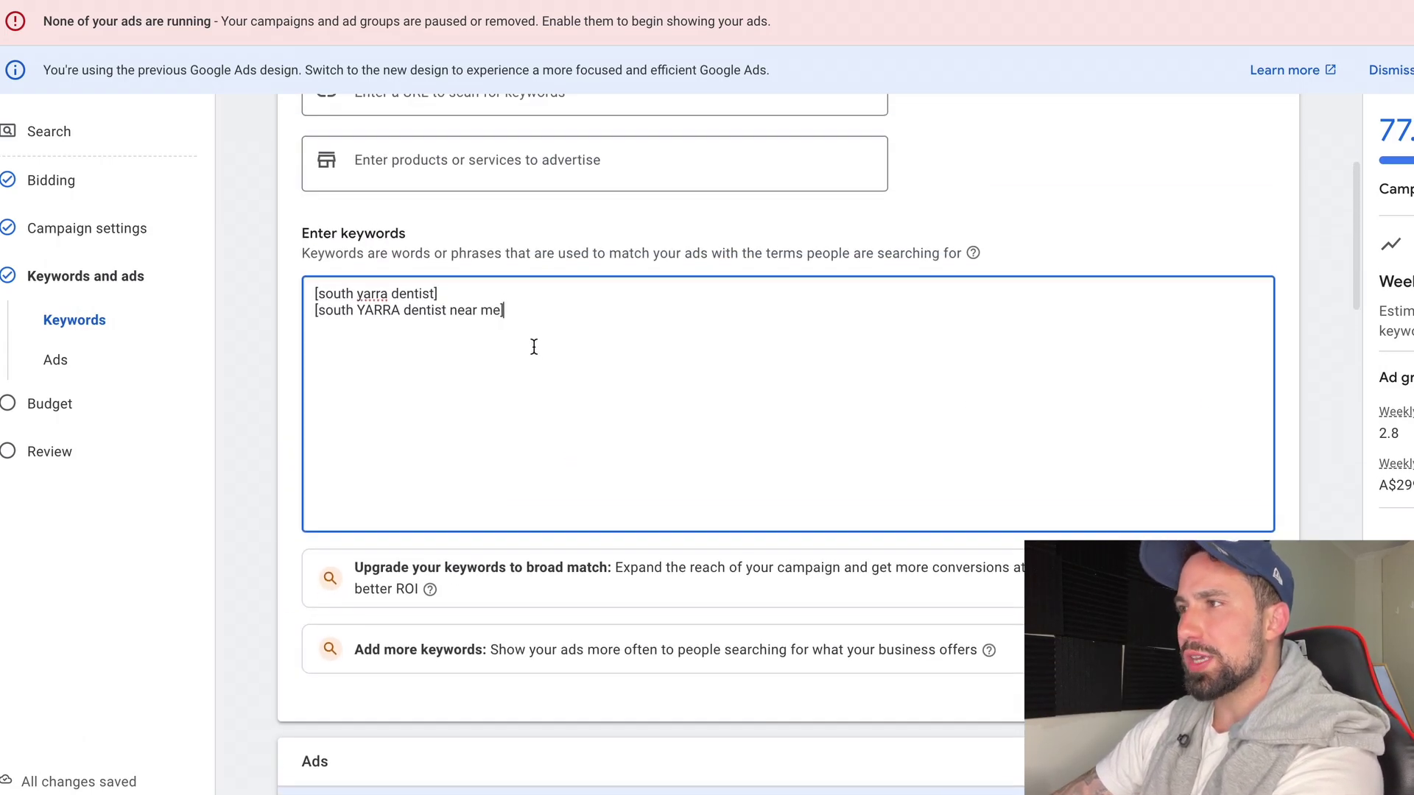
pyautogui.moveTo(553, 315); pyautogui.dragTo(316, 287)
pyautogui.click(530, 302)
pyautogui.hotkey('ctrl', 'a')
pyautogui.click(613, 317)
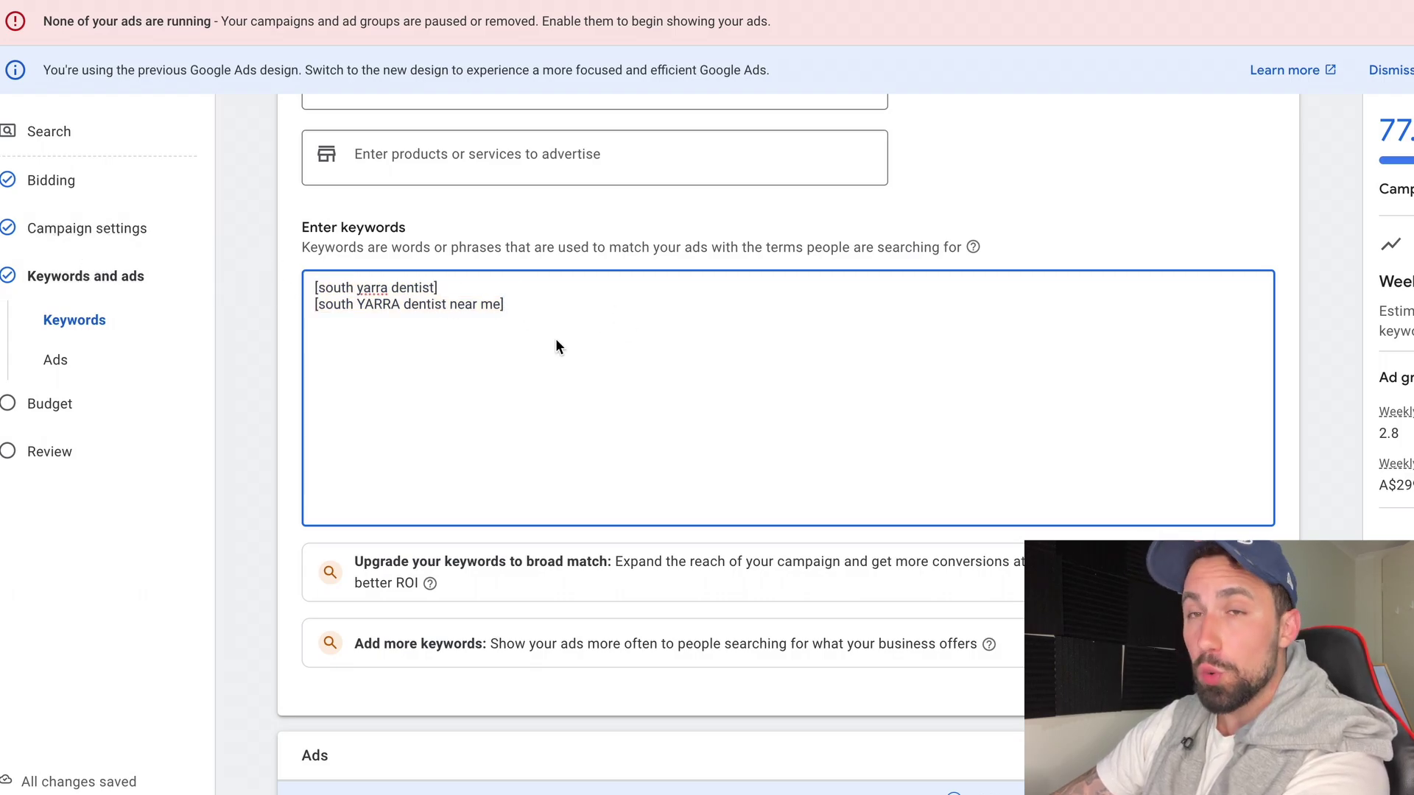
pyautogui.scroll(-8, 608, 467)
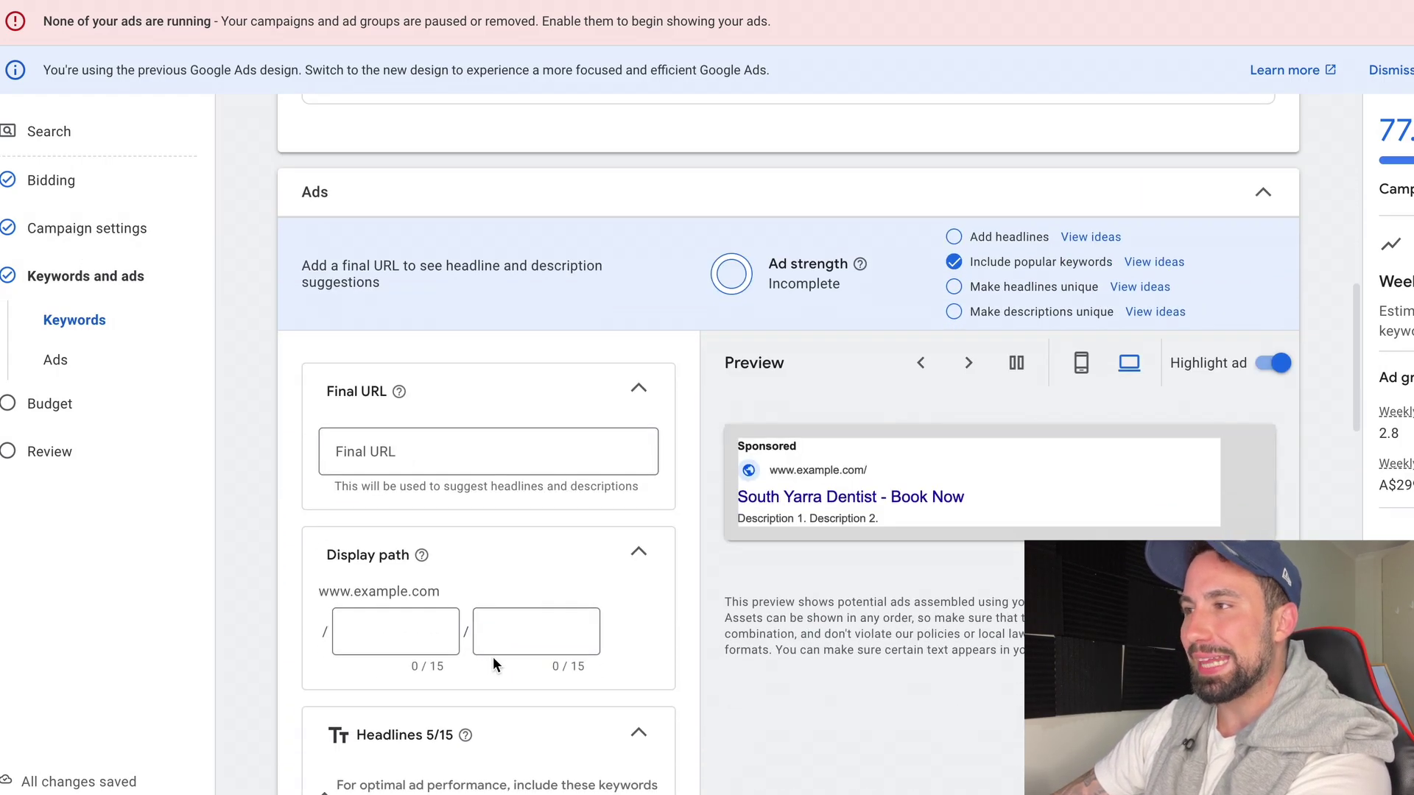
pyautogui.scroll(-5, 492, 656)
pyautogui.click(561, 571)
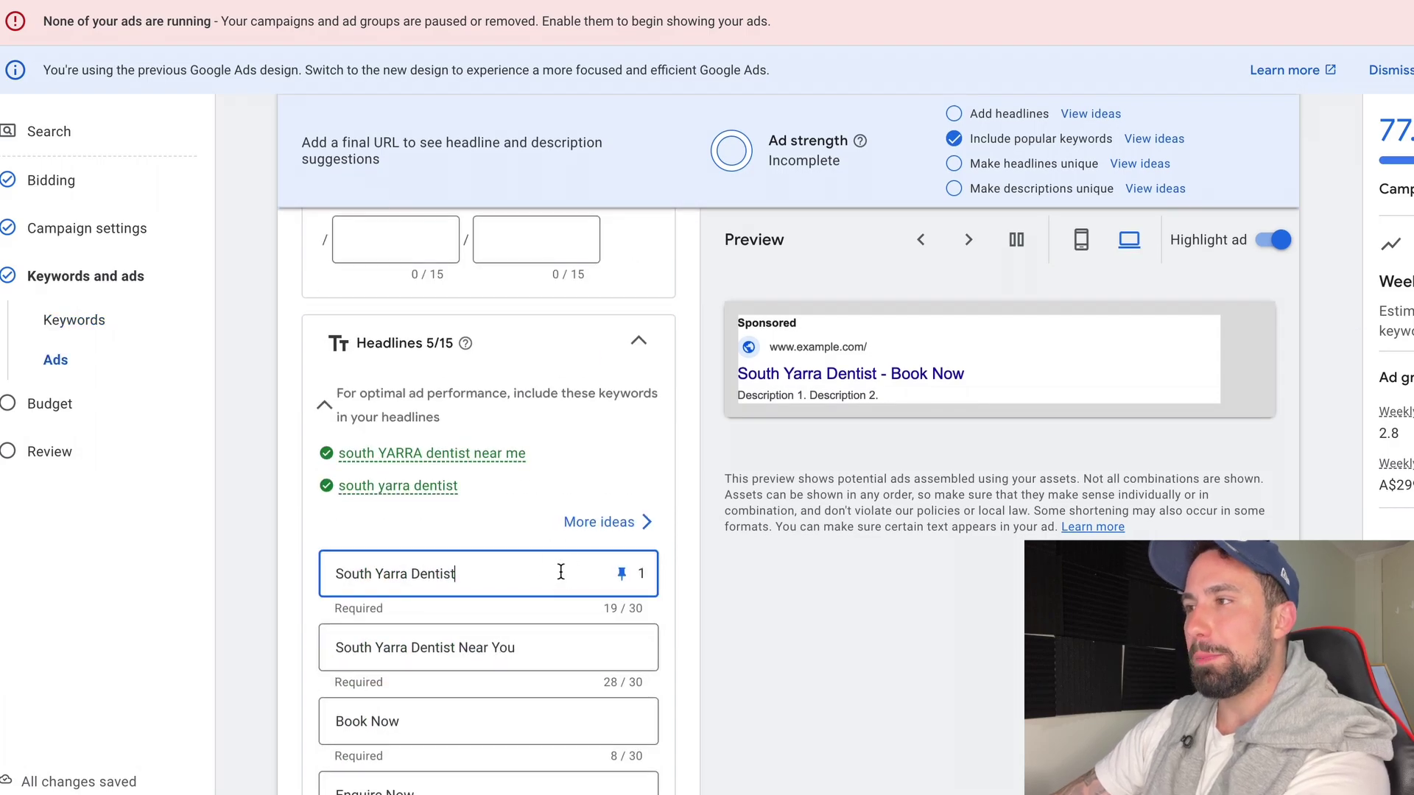
pyautogui.click(925, 596)
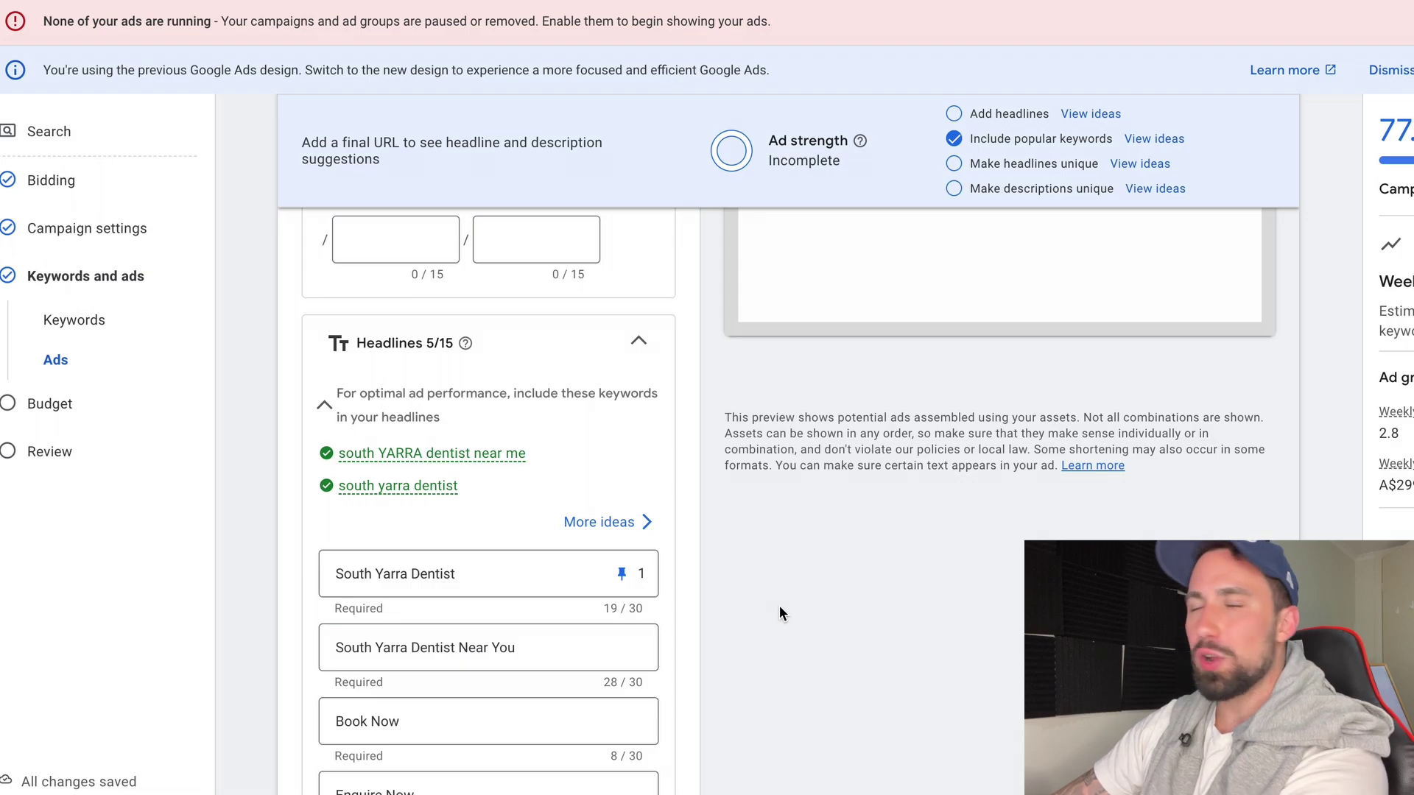
pyautogui.scroll(-10, 779, 613)
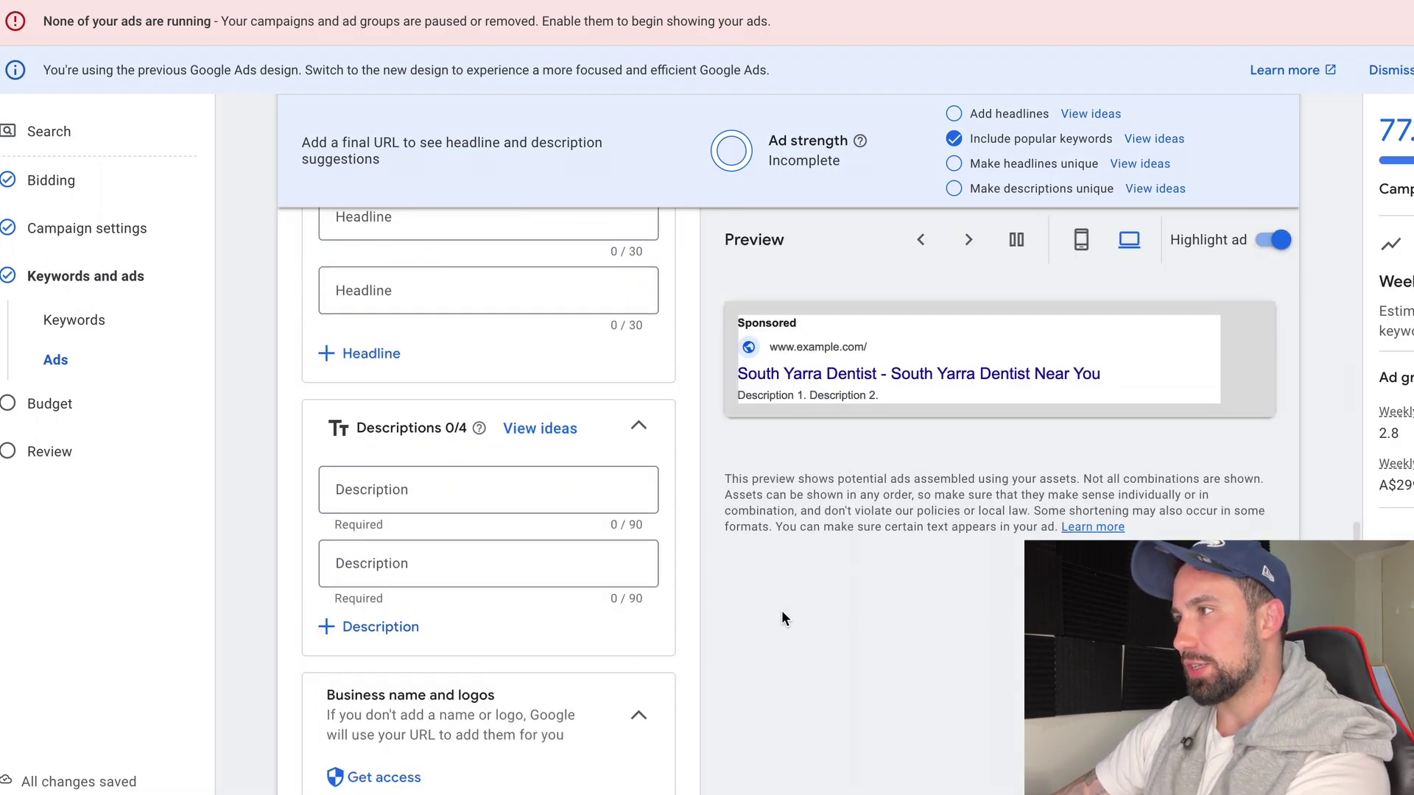
pyautogui.scroll(-7, 782, 617)
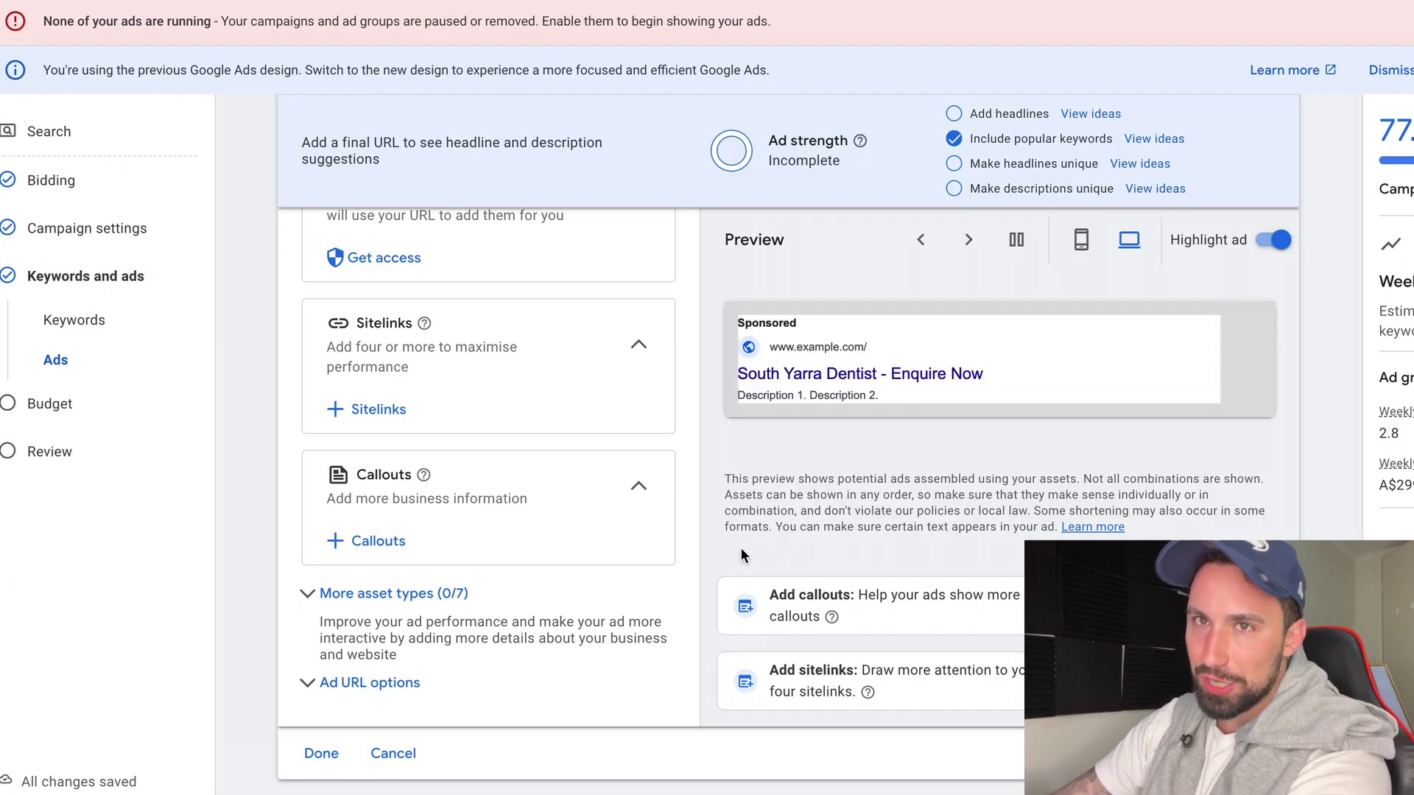
# Set the "South Yarra Dentist" headline to show in any unpinned position.
pyautogui.scroll(10, 671, 577)
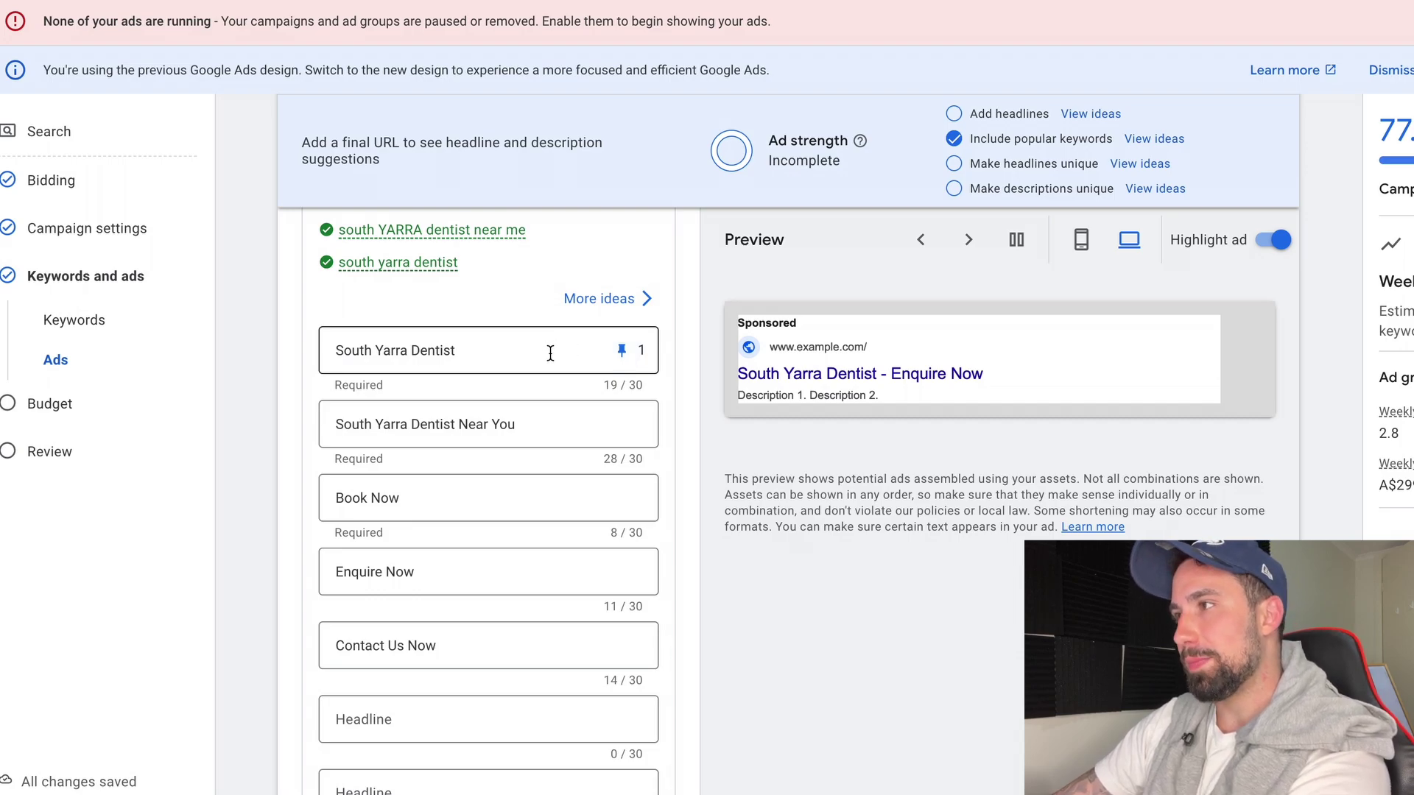
pyautogui.click(623, 352)
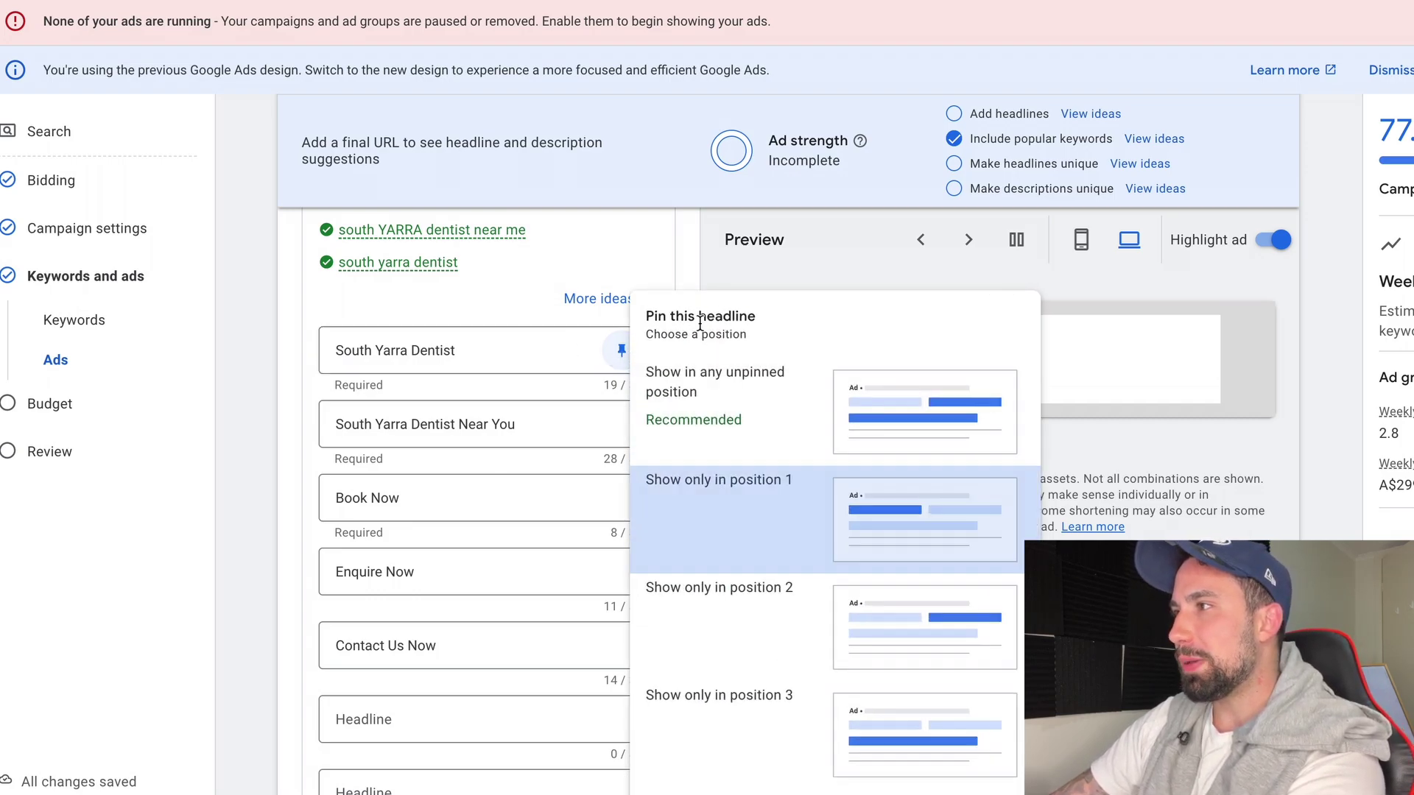
pyautogui.click(758, 433)
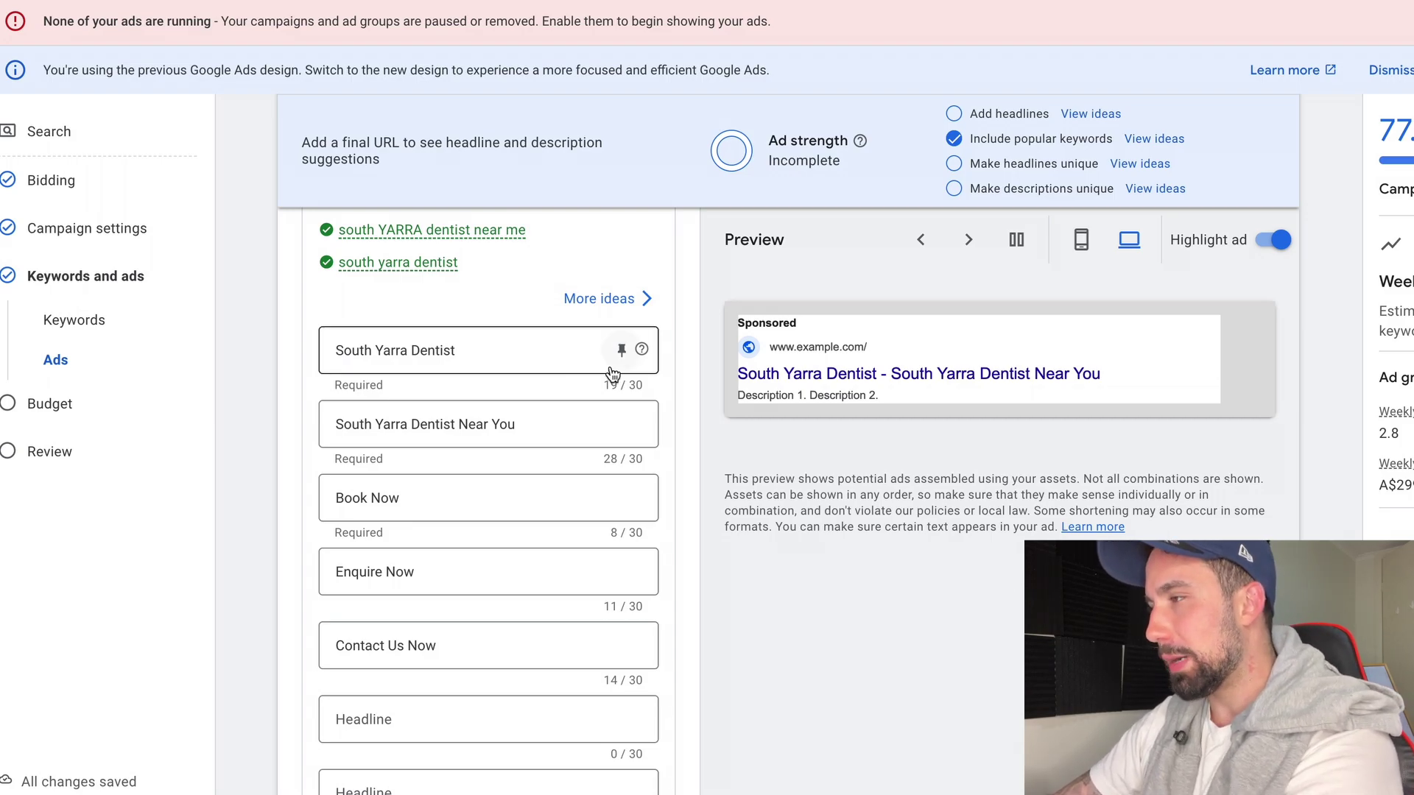
# Clear the "South Yarra Dentist" text from the first headline, leaving the field empty.
pyautogui.click(573, 352)
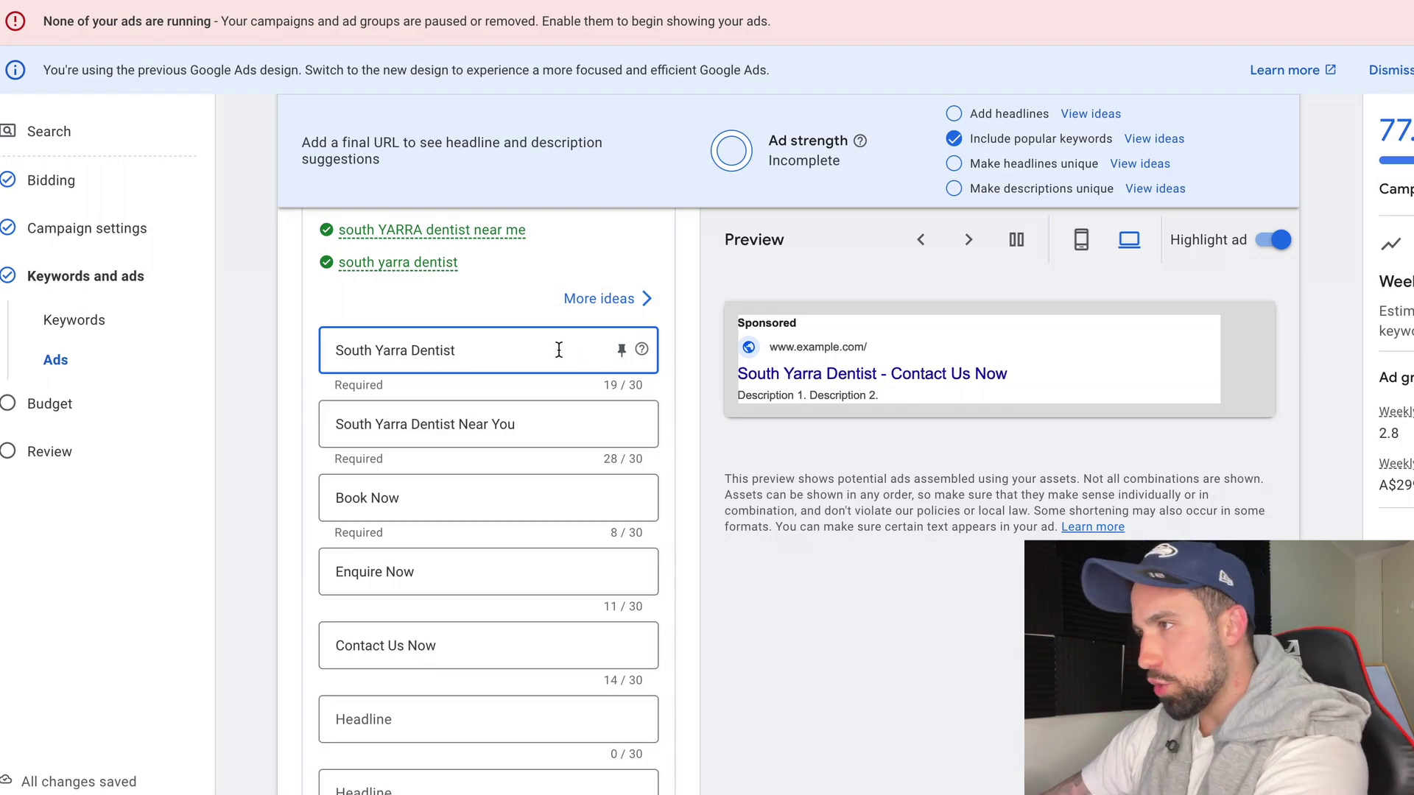
pyautogui.scroll(5, 482, 377)
pyautogui.scroll(-3, 482, 377)
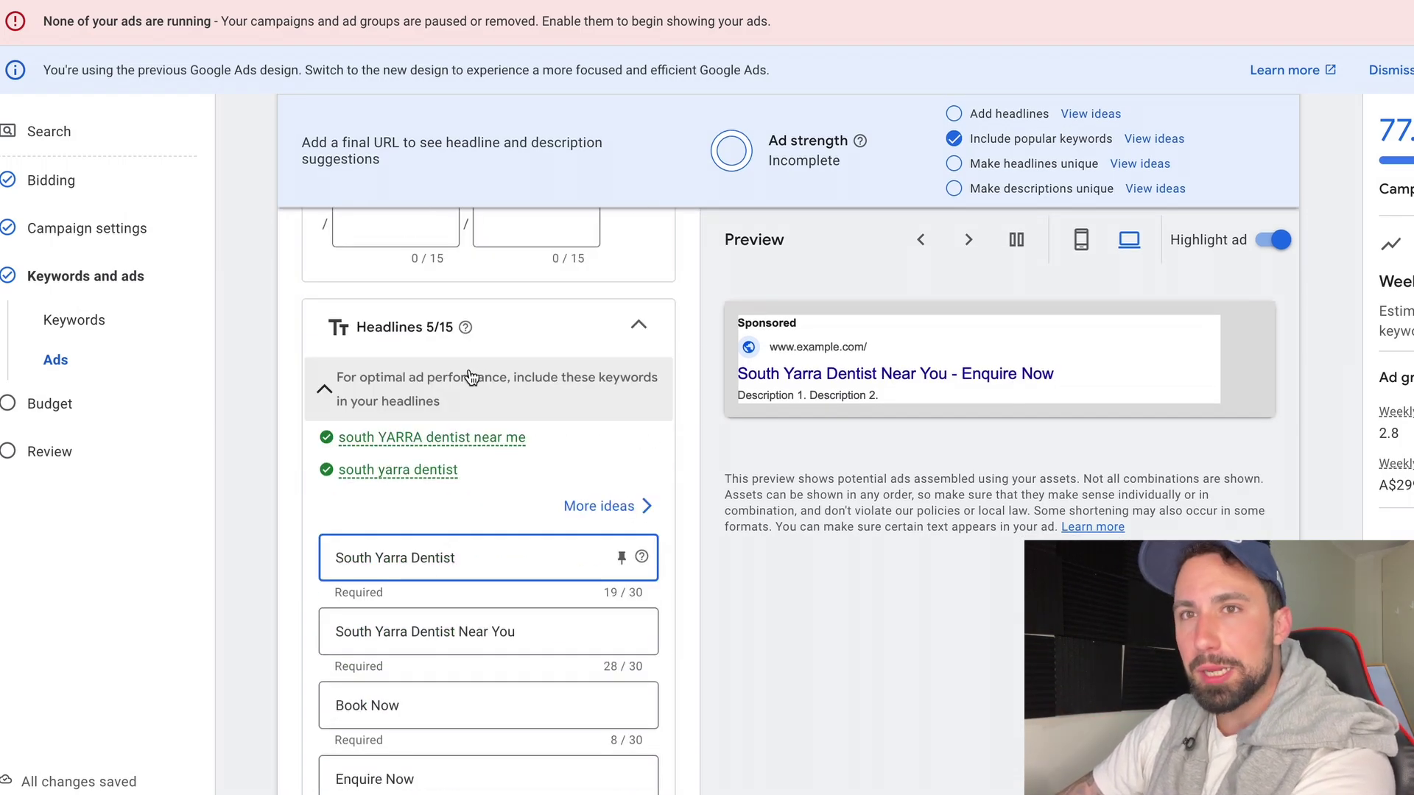
pyautogui.scroll(1, 501, 397)
pyautogui.scroll(-1, 527, 426)
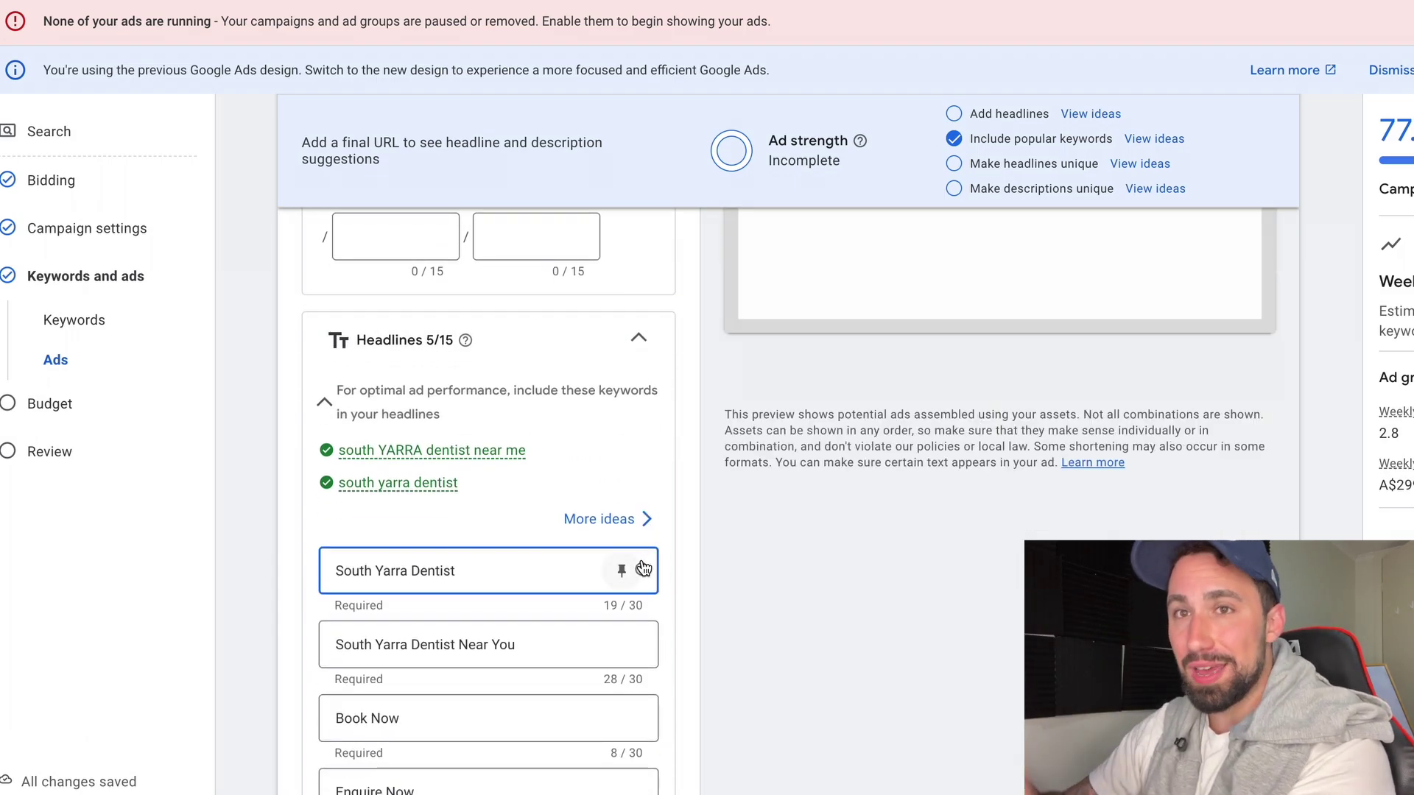
pyautogui.tripleClick(484, 563)
pyautogui.press('BackSpace')
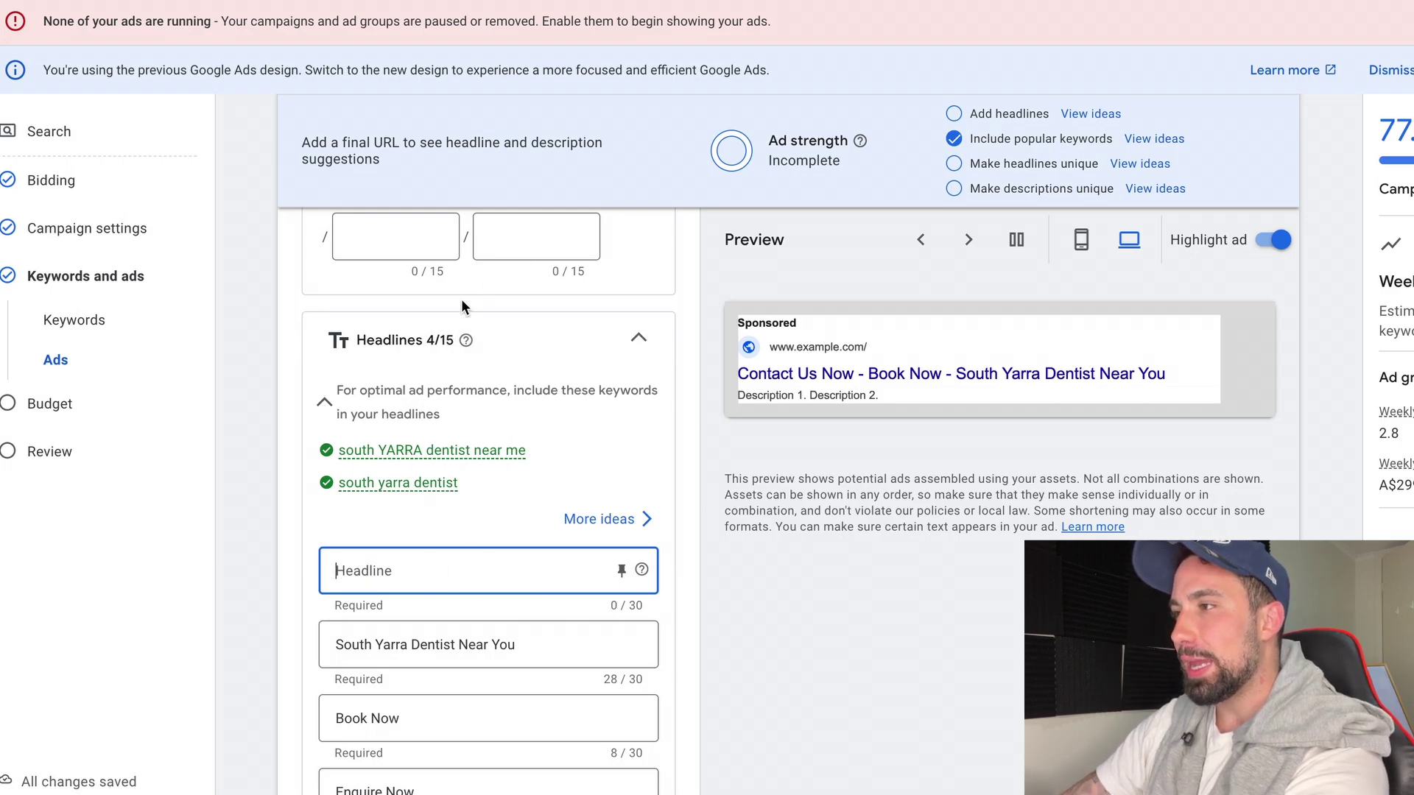
pyautogui.click(444, 558)
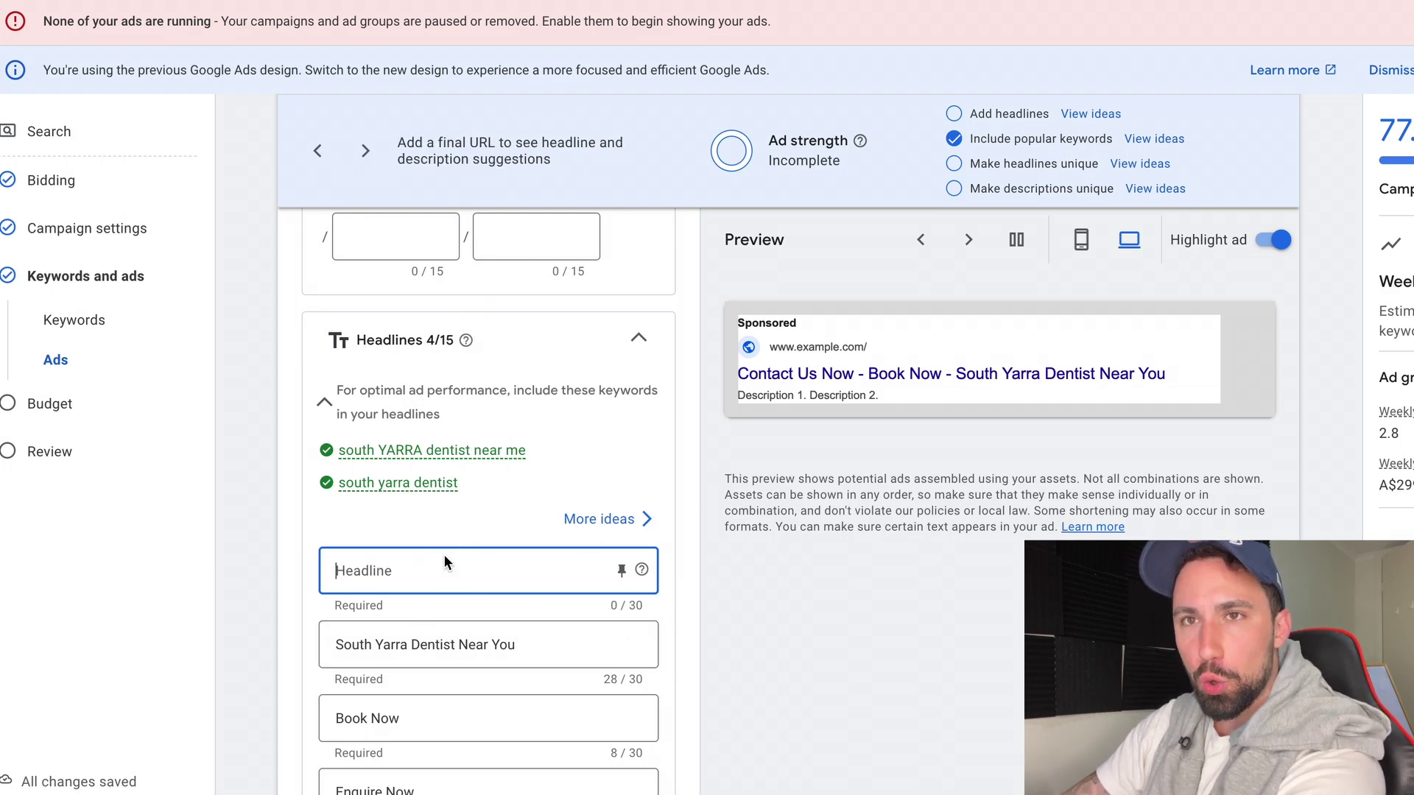
# Pin the empty first headline to position 1, "South Yarra Dentist Near You" to position 2 and "Book Now" to position 3.
pyautogui.scroll(-1, 492, 497)
pyautogui.scroll(-4, 496, 507)
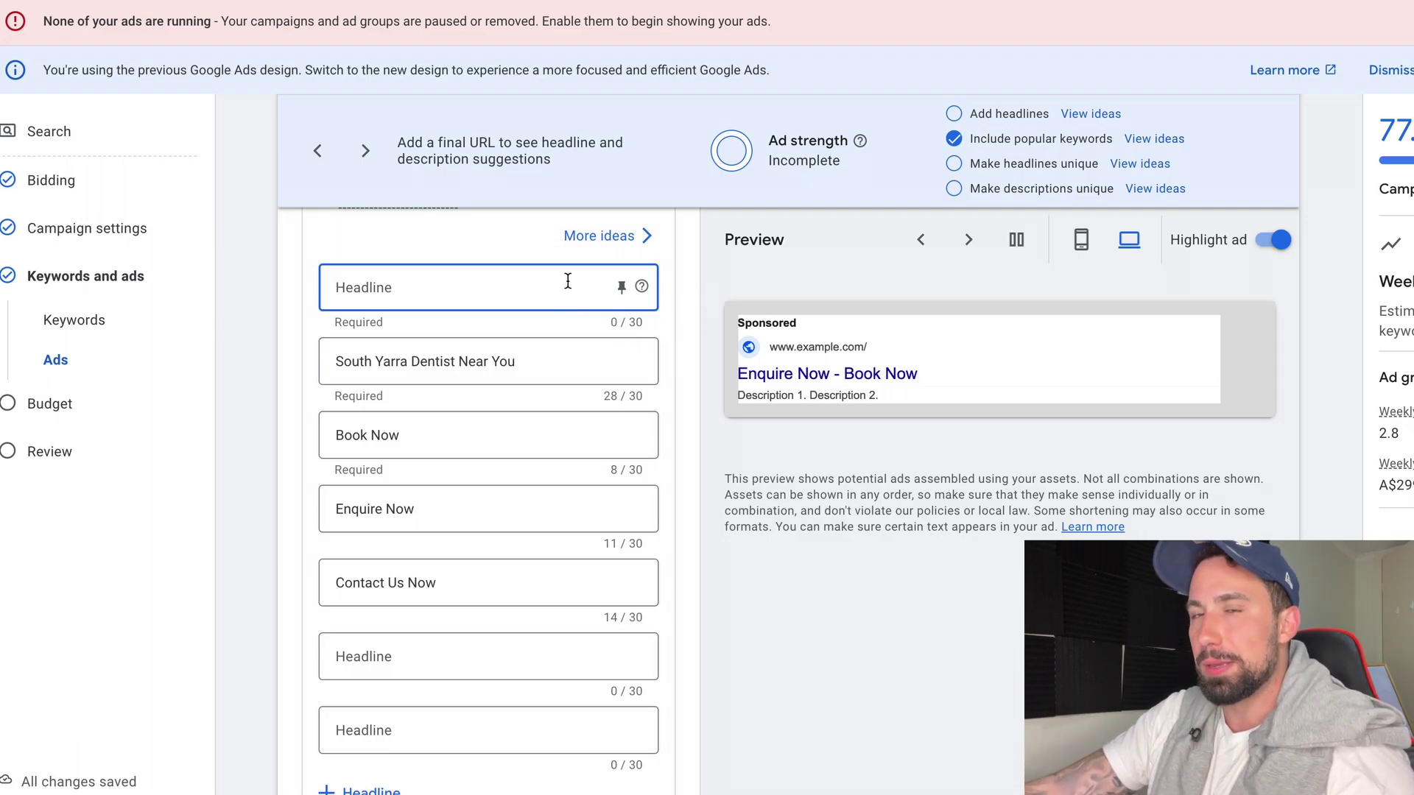
pyautogui.click(621, 290)
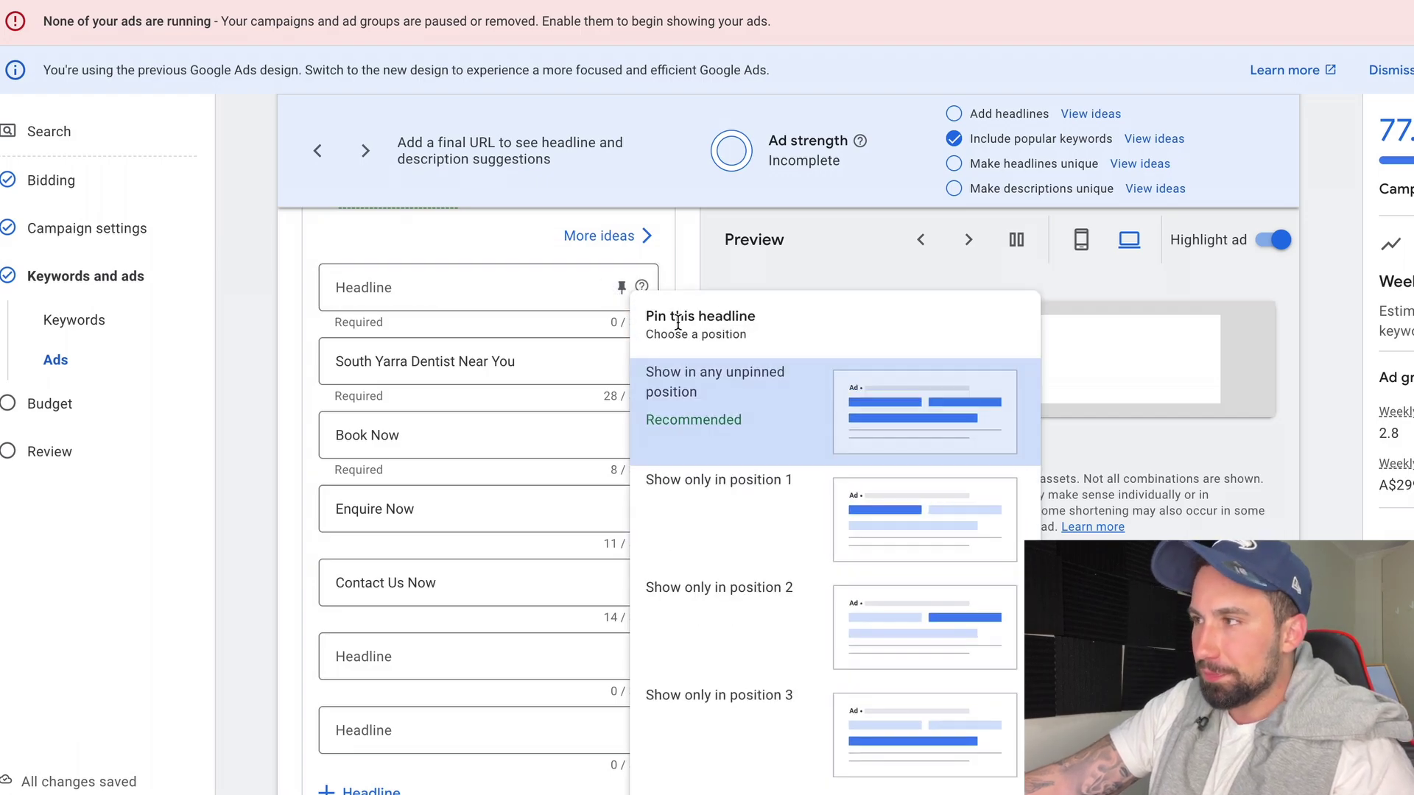
pyautogui.click(751, 479)
pyautogui.click(622, 361)
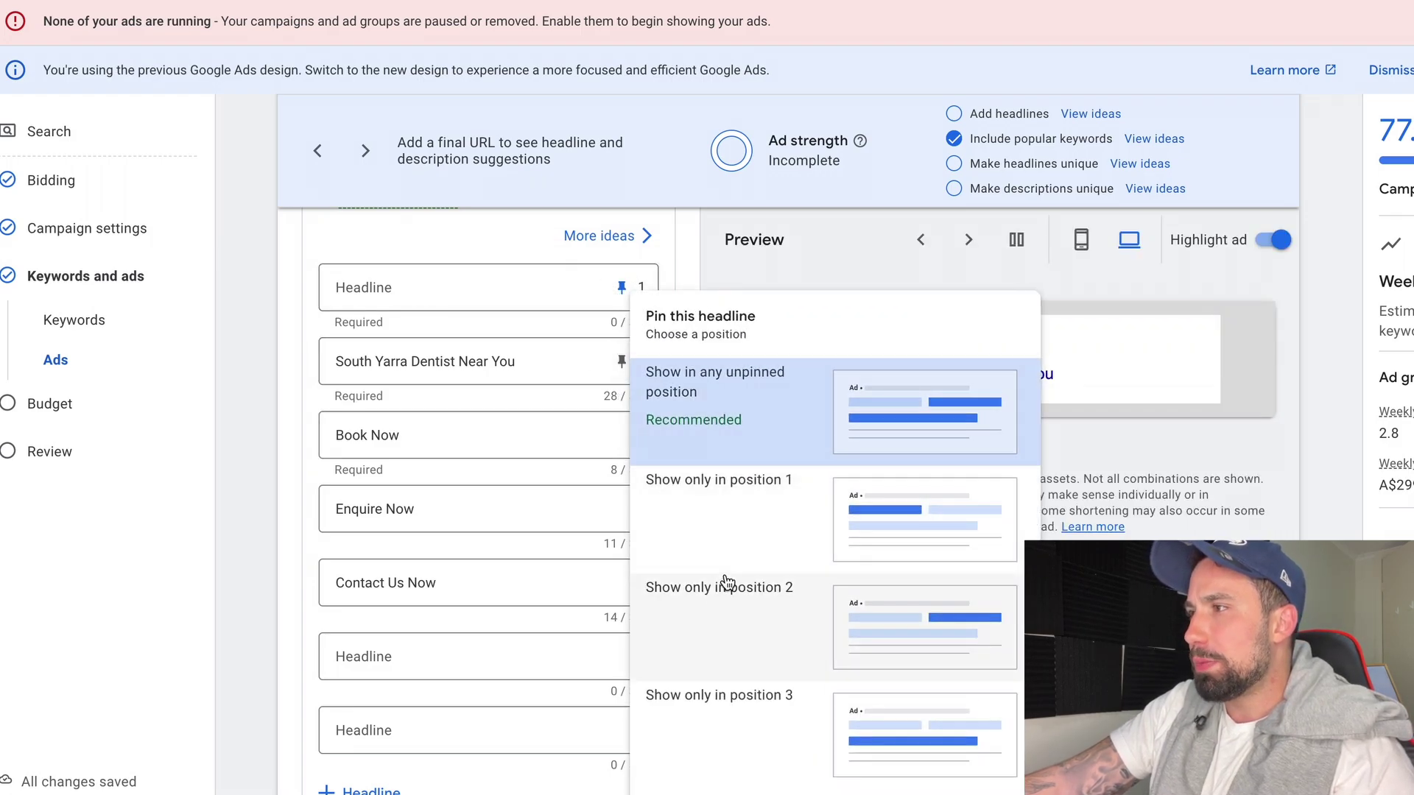
pyautogui.click(726, 587)
pyautogui.click(622, 435)
pyautogui.click(779, 409)
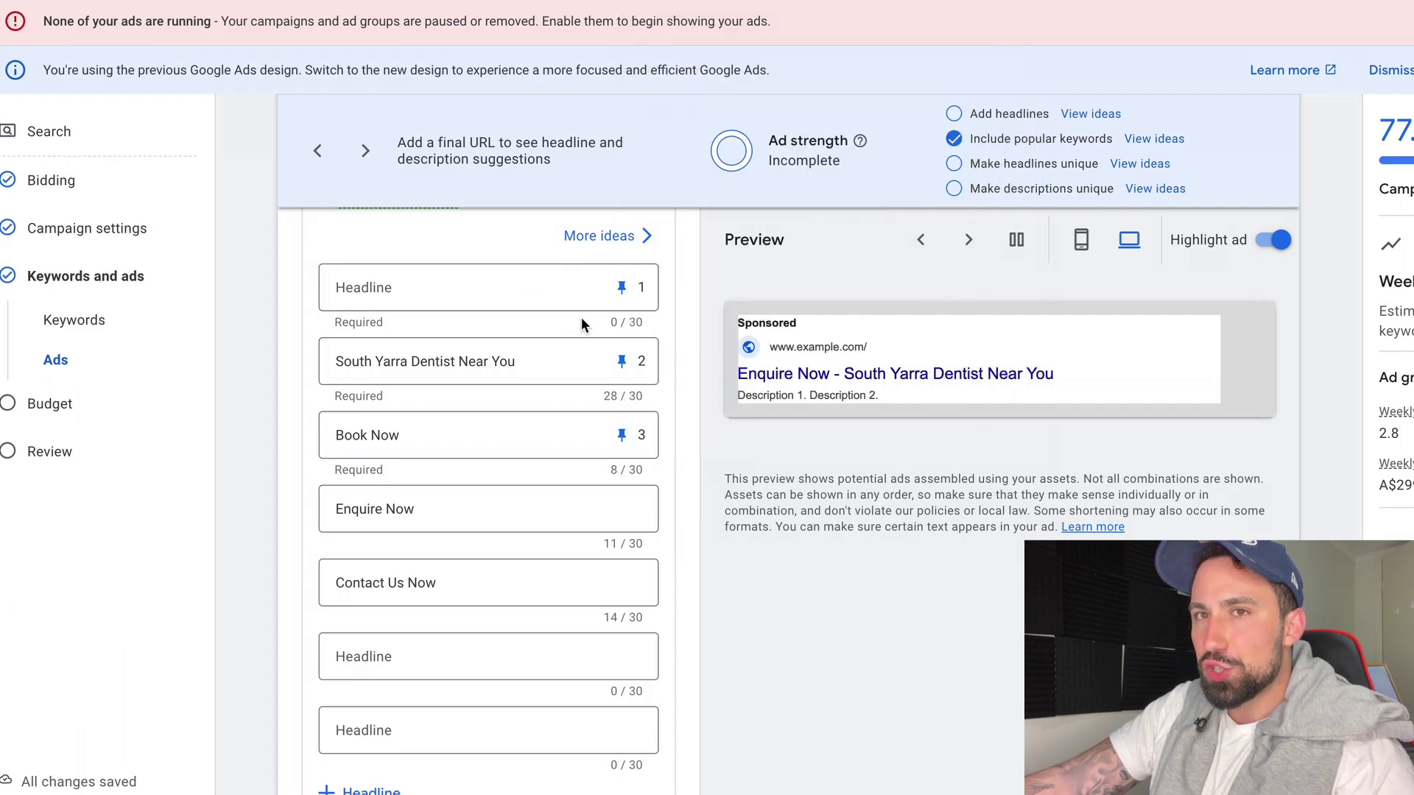
# Set the "South Yarra Dentist Near You" and "Book Now" headlines back to any unpinned position.
pyautogui.scroll(3, 685, 402)
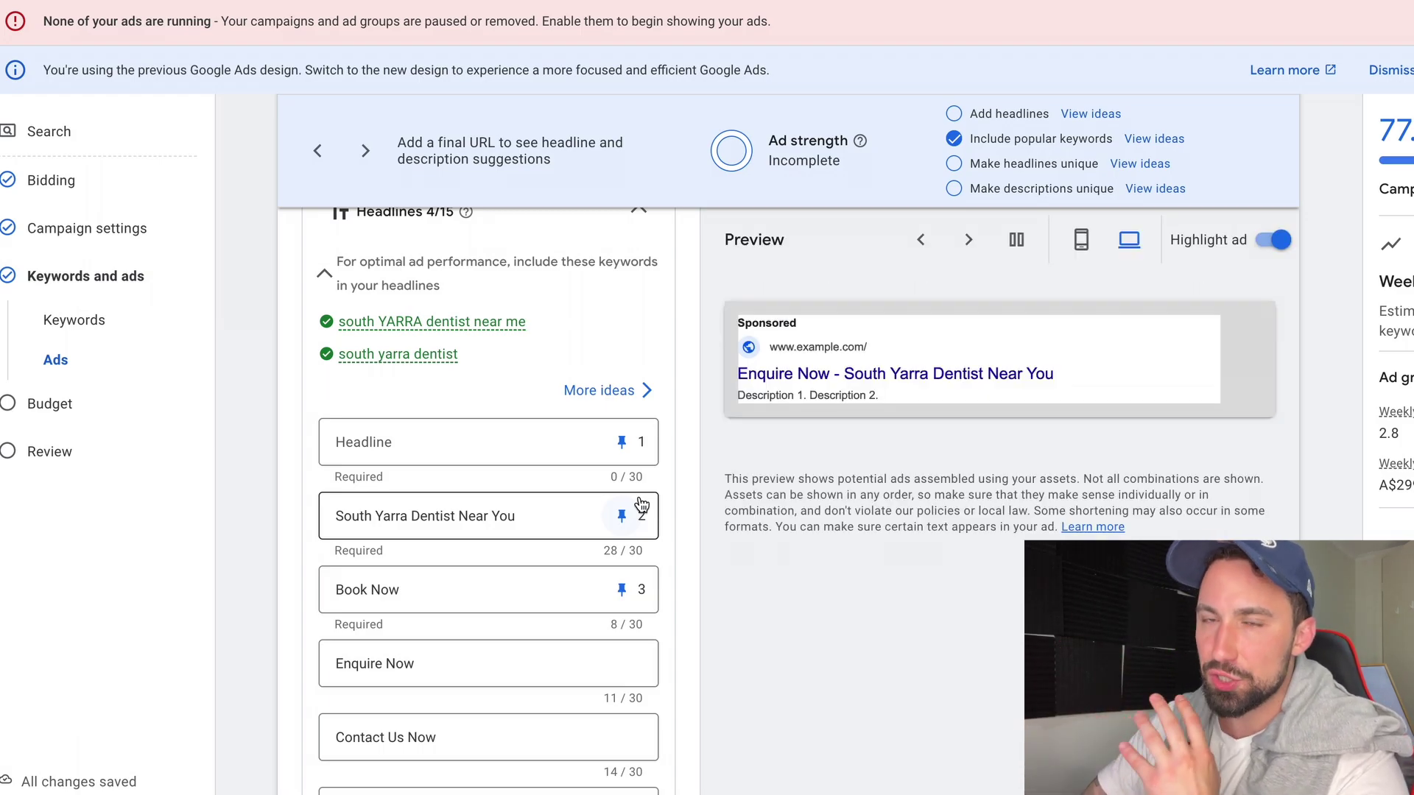
pyautogui.click(622, 511)
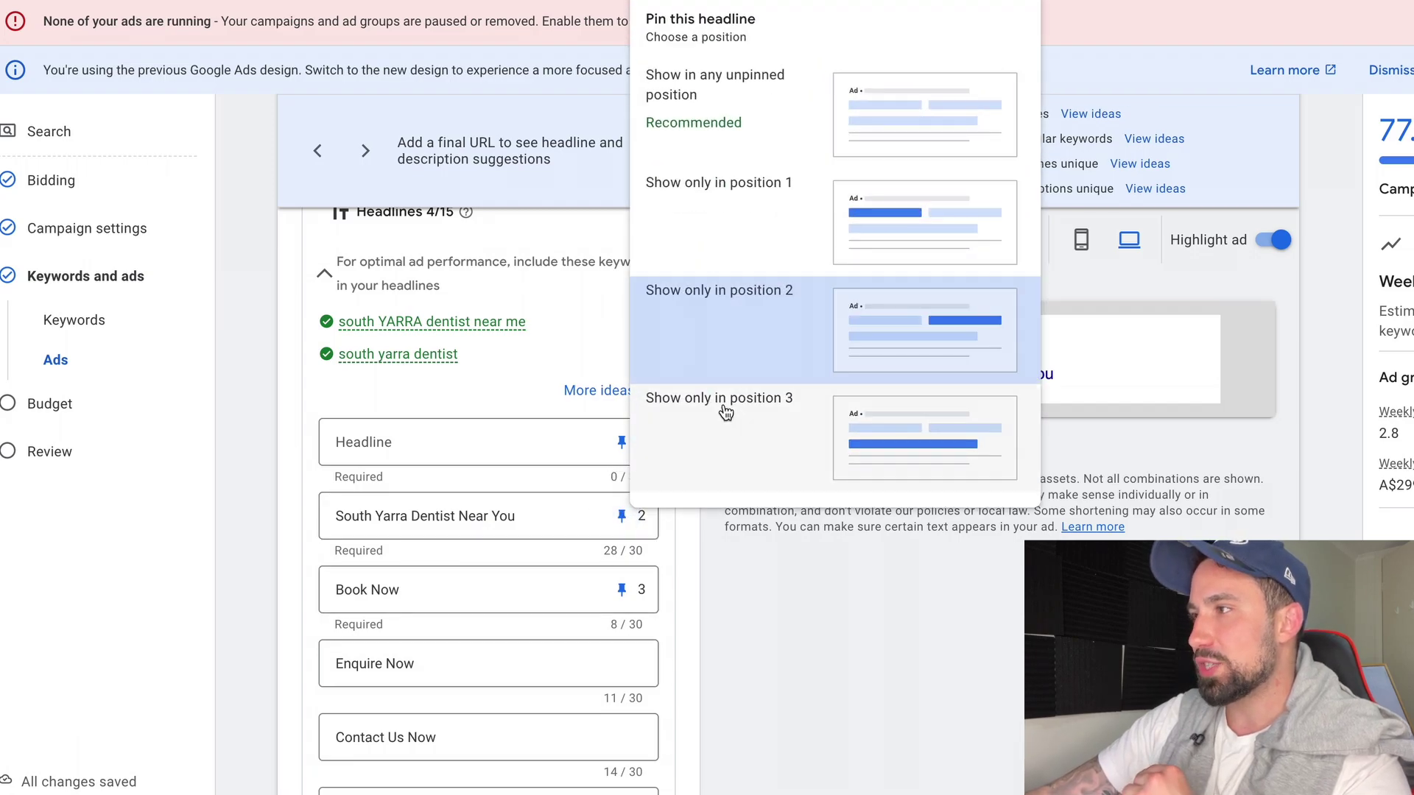
pyautogui.click(781, 103)
pyautogui.click(628, 591)
pyautogui.click(793, 177)
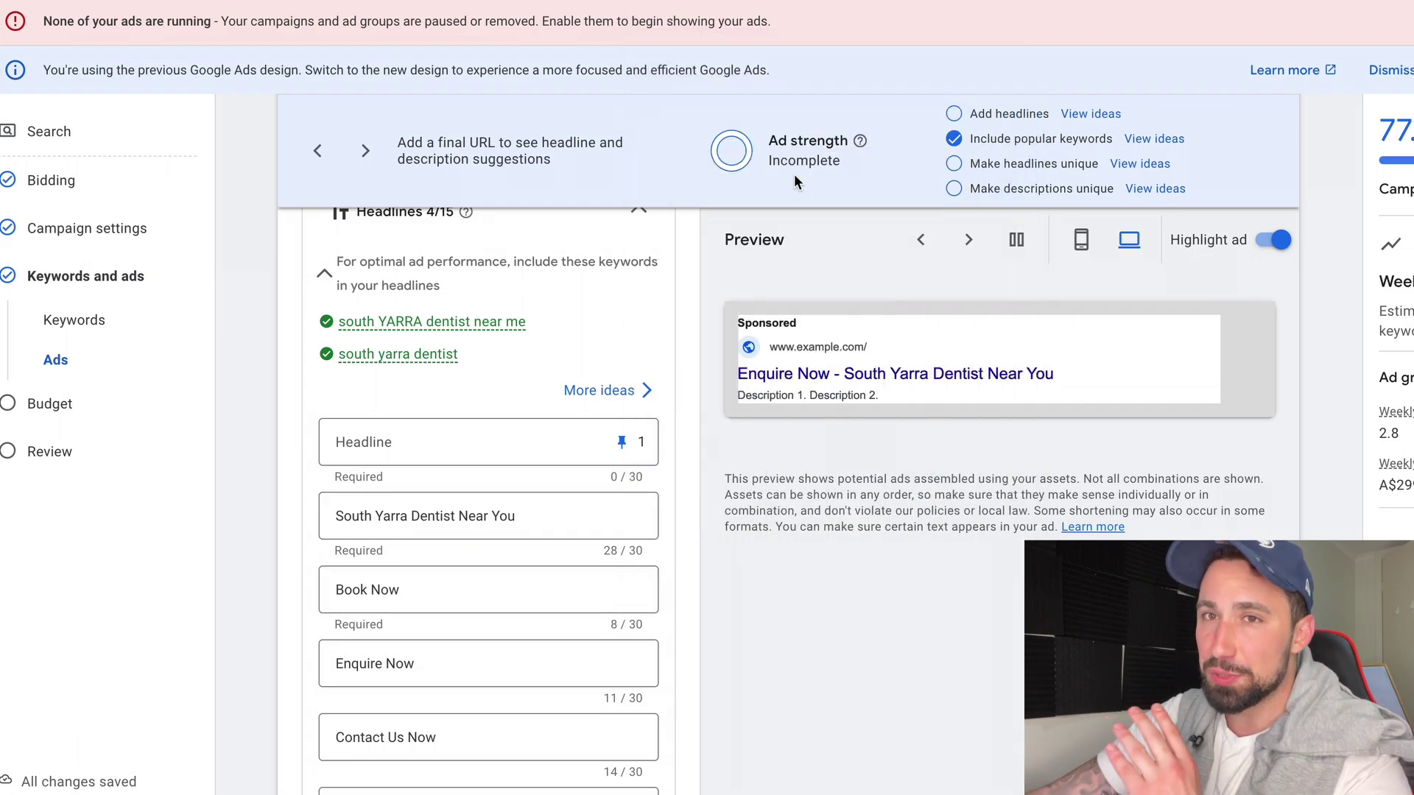